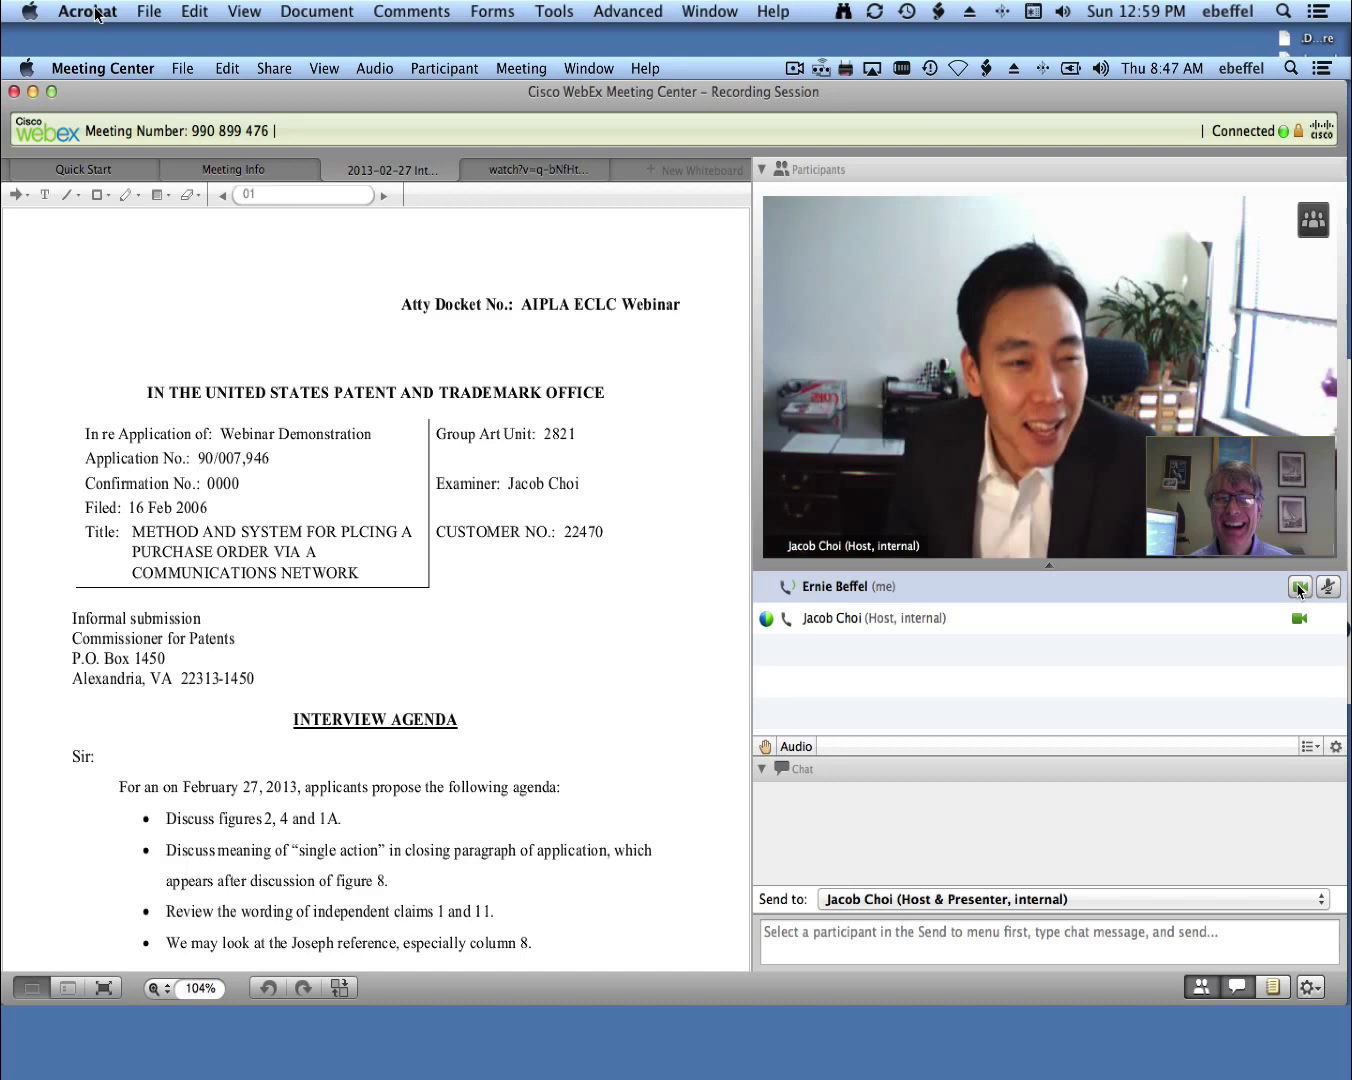
Step: Open Acrobat's Preferences from the Acrobat application menu
{"action": "left_click", "coordinate": [88, 10]}
{"action": "left_click", "coordinate": [94, 88]}
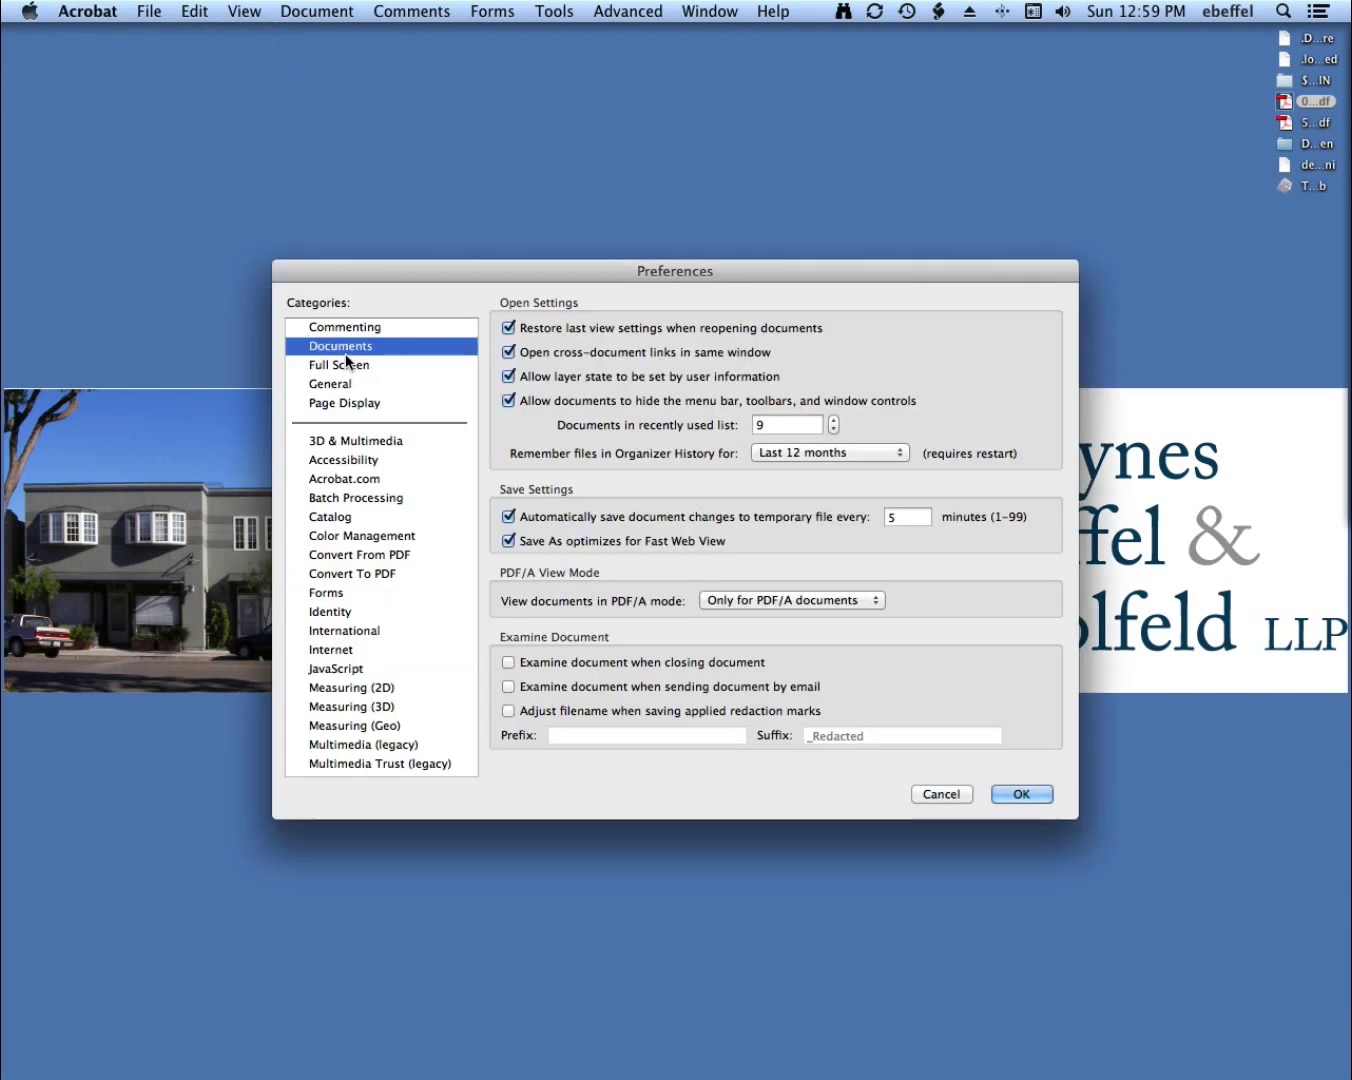
Step: Turn off opening cross-document links in the same window and set PDF/A View Mode to Never
{"action": "left_click", "coordinate": [509, 353]}
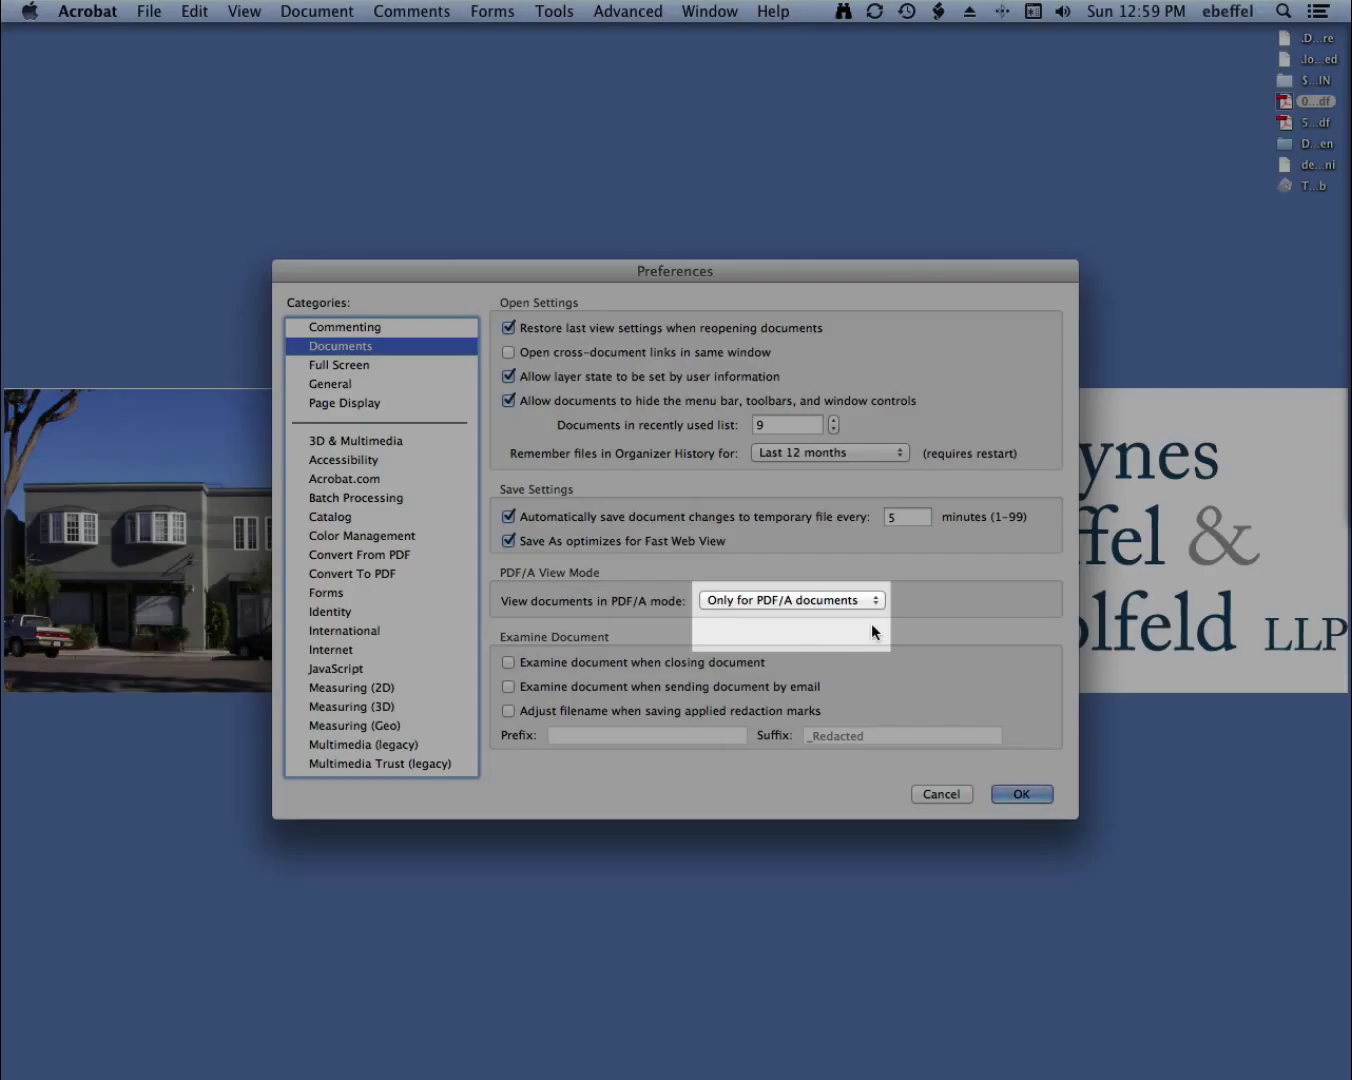
{"action": "left_click", "coordinate": [876, 604]}
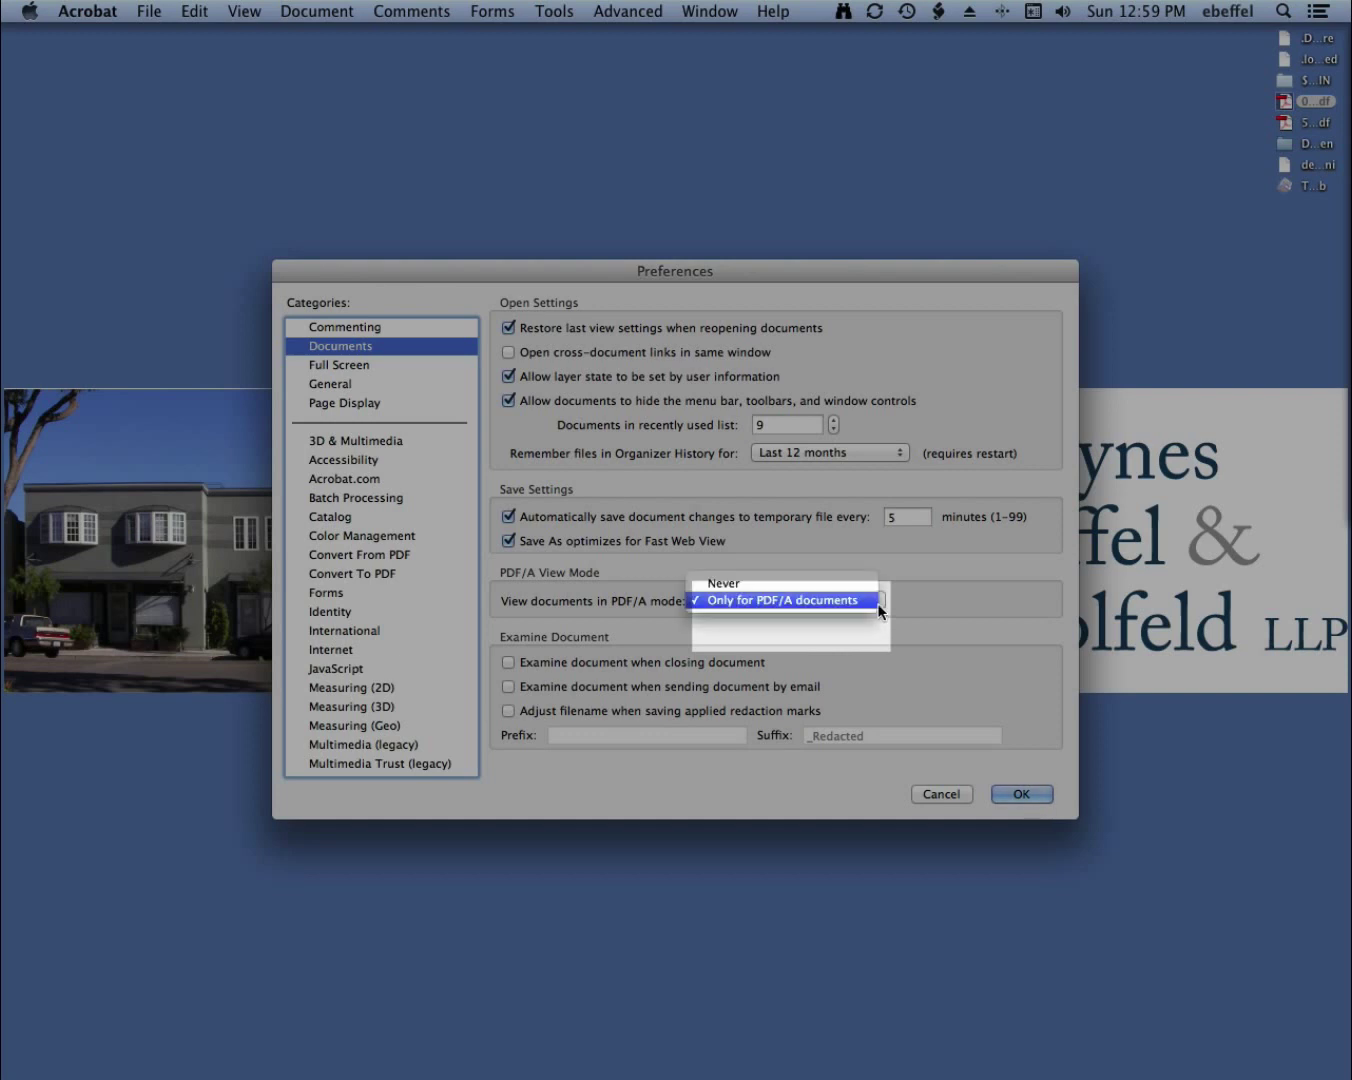
{"action": "left_click", "coordinate": [858, 585]}
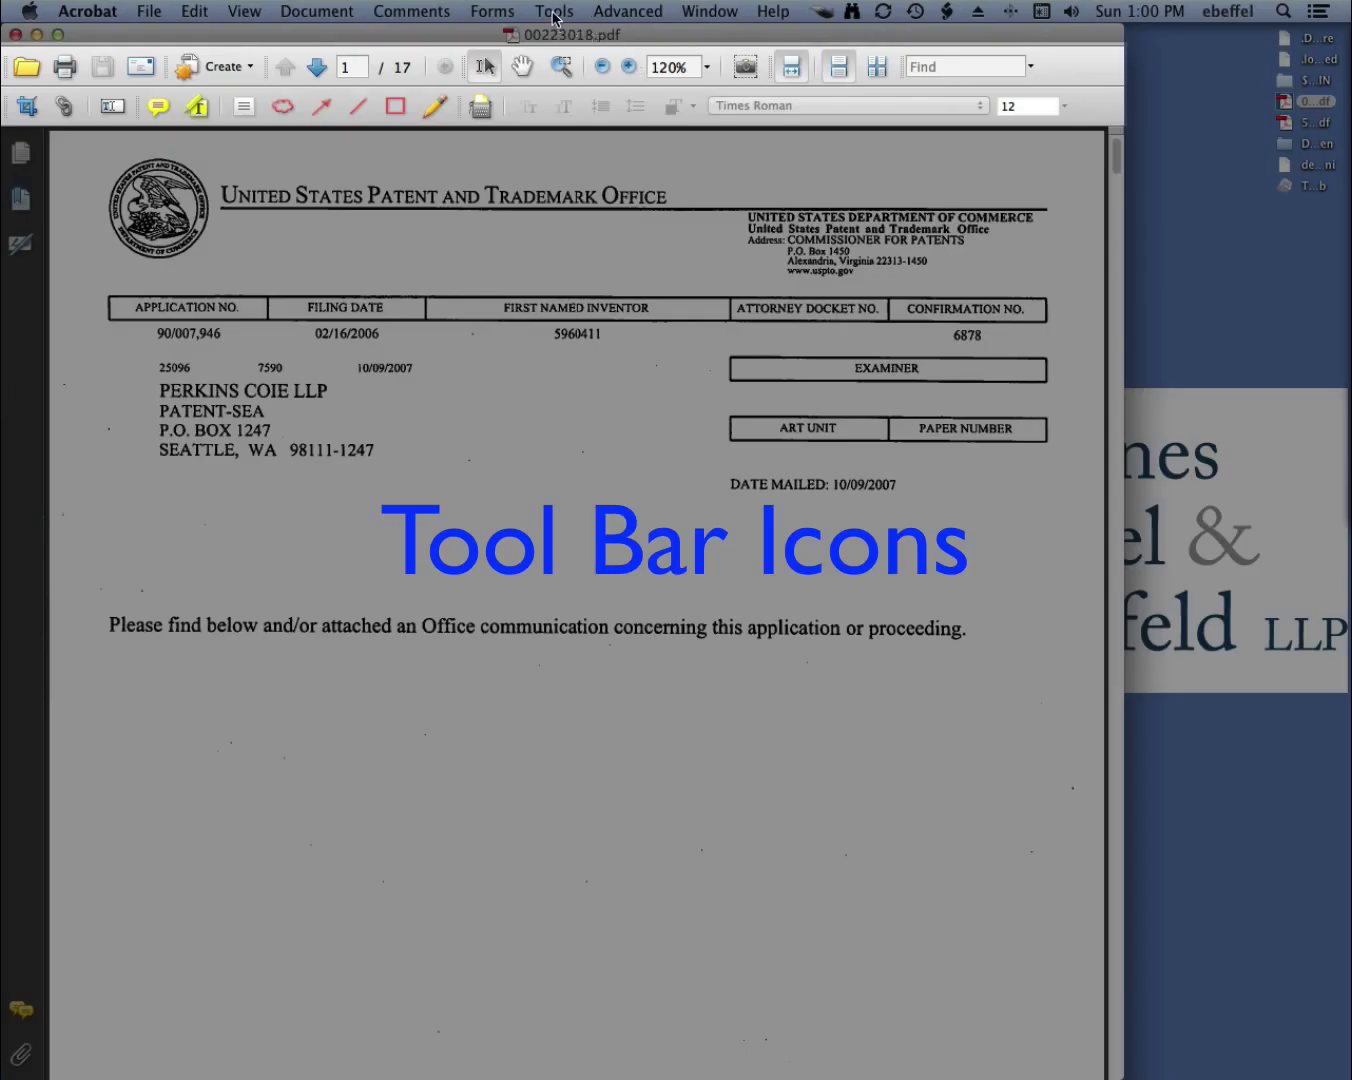
{"action": "left_click", "coordinate": [554, 14]}
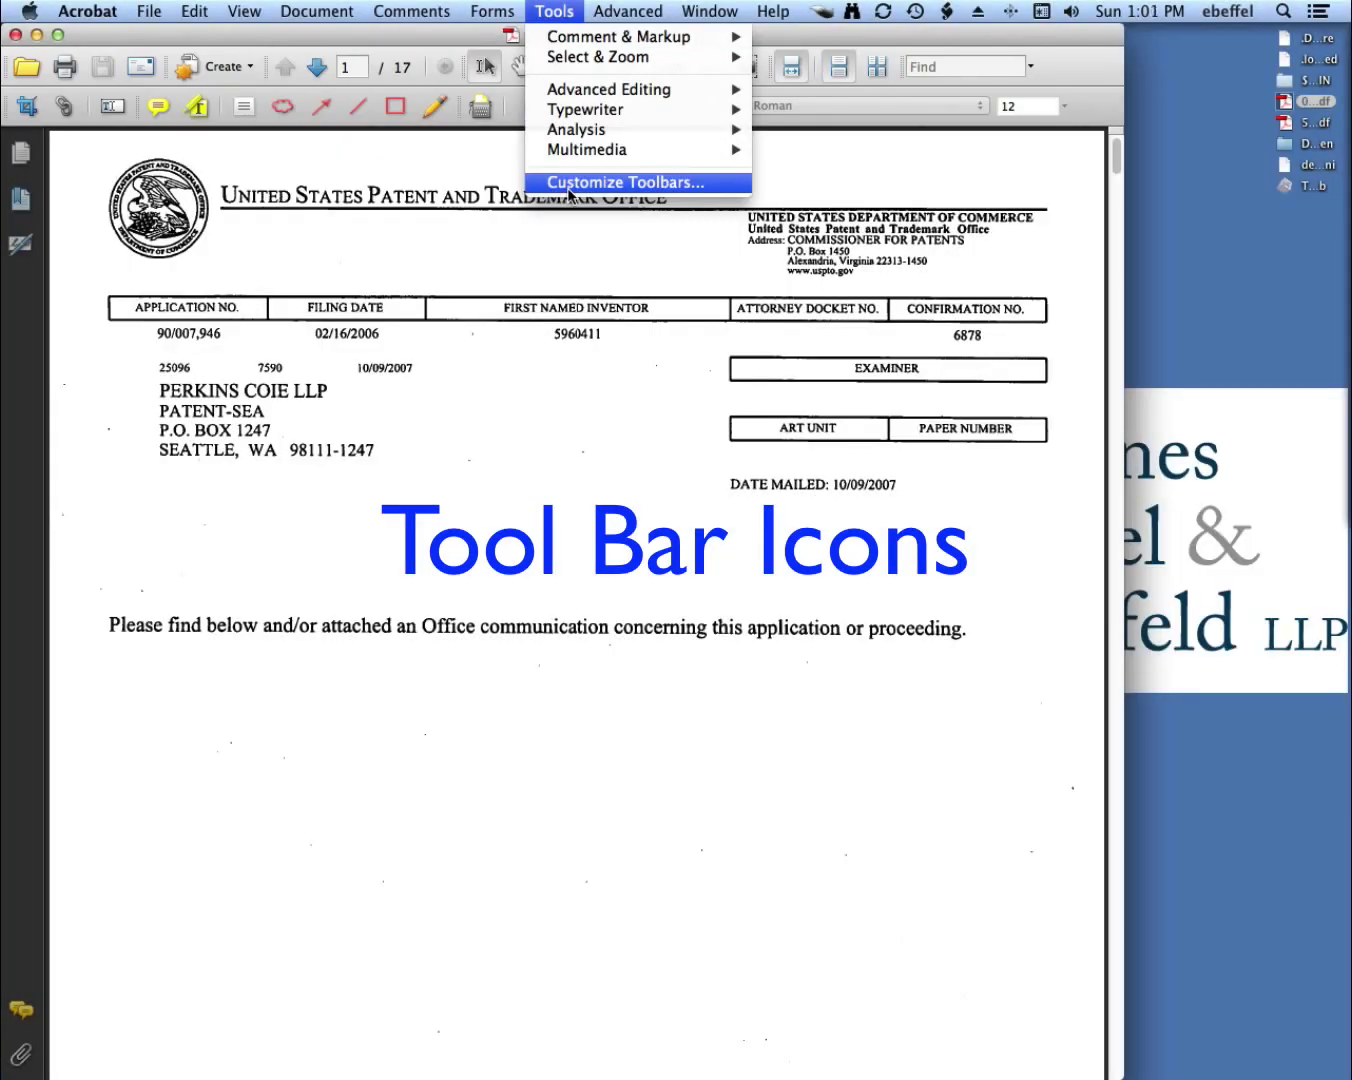
{"action": "left_click", "coordinate": [569, 188]}
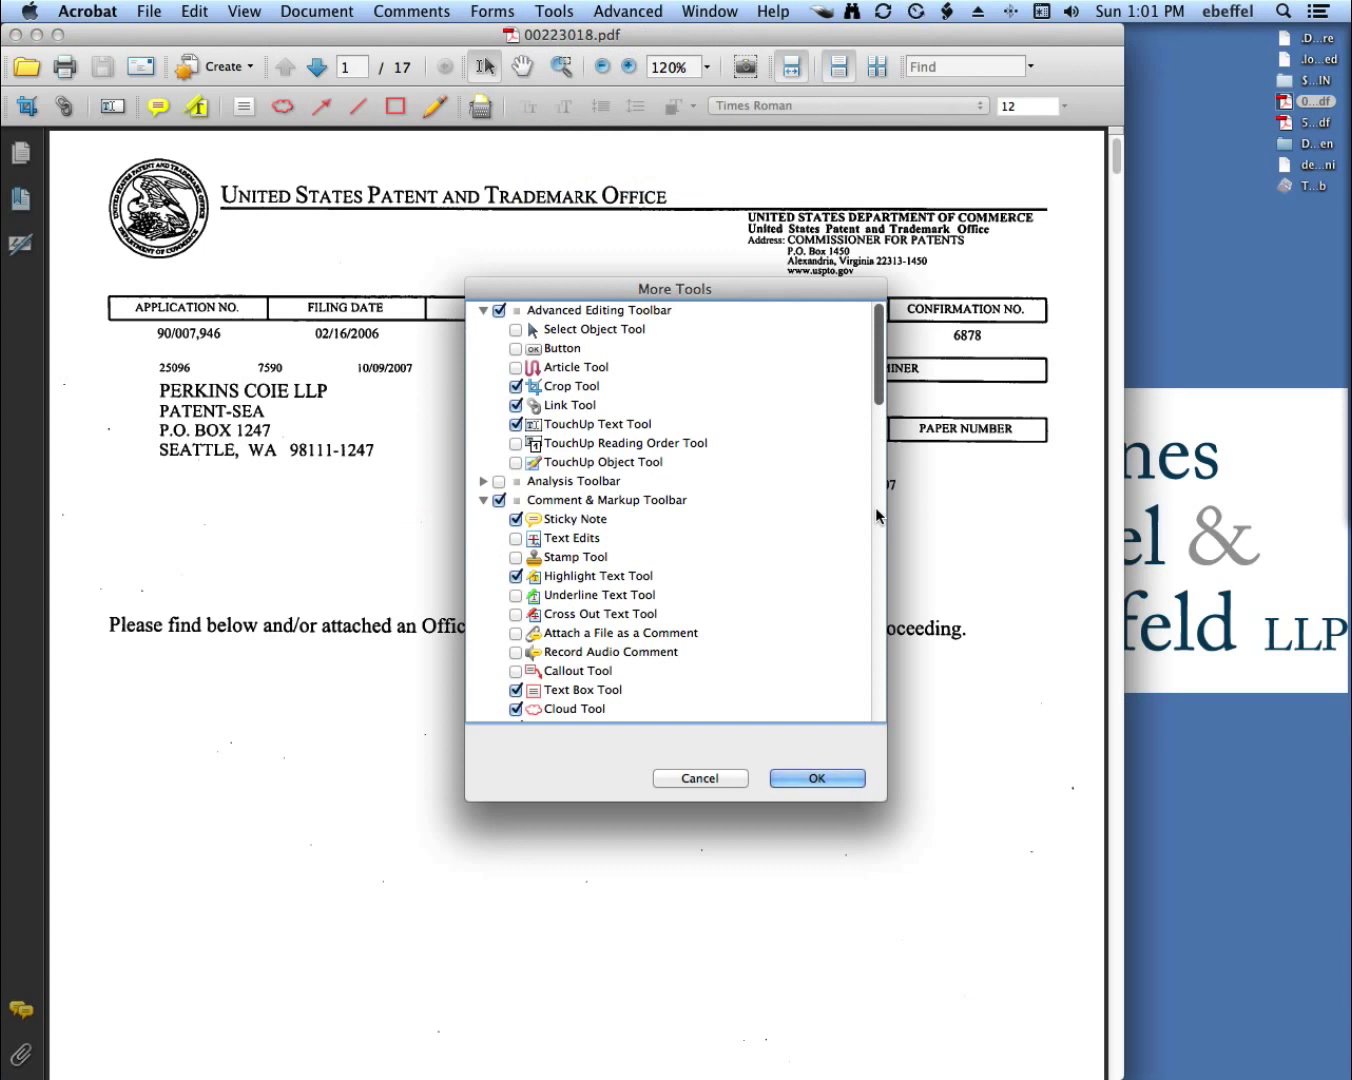
{"action": "left_click", "coordinate": [874, 507]}
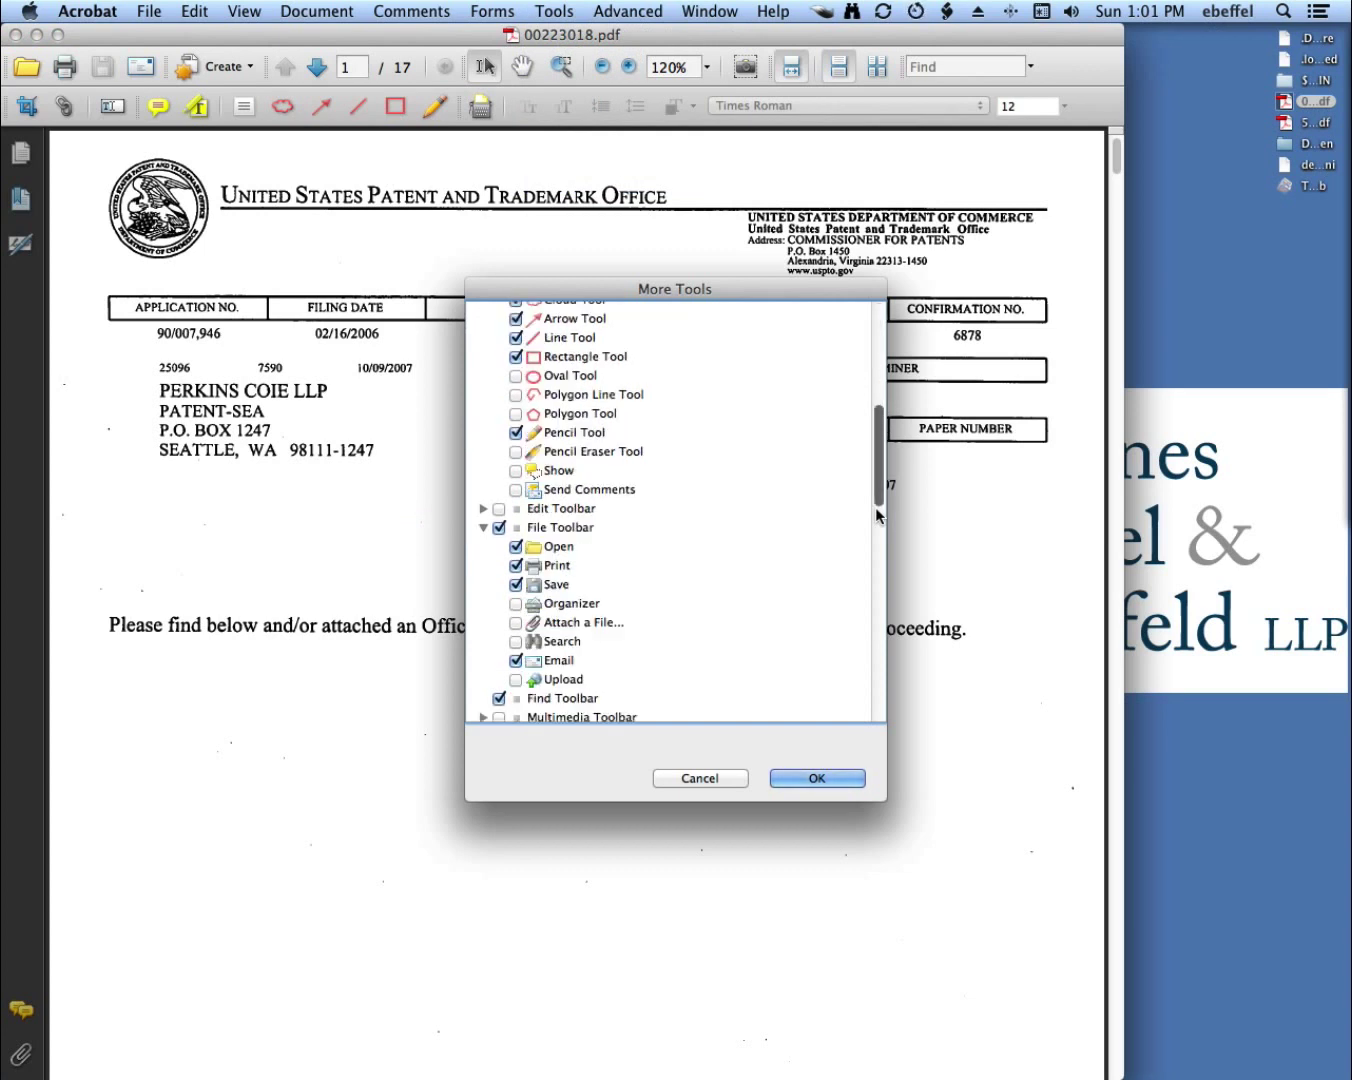
{"action": "left_click", "coordinate": [878, 608]}
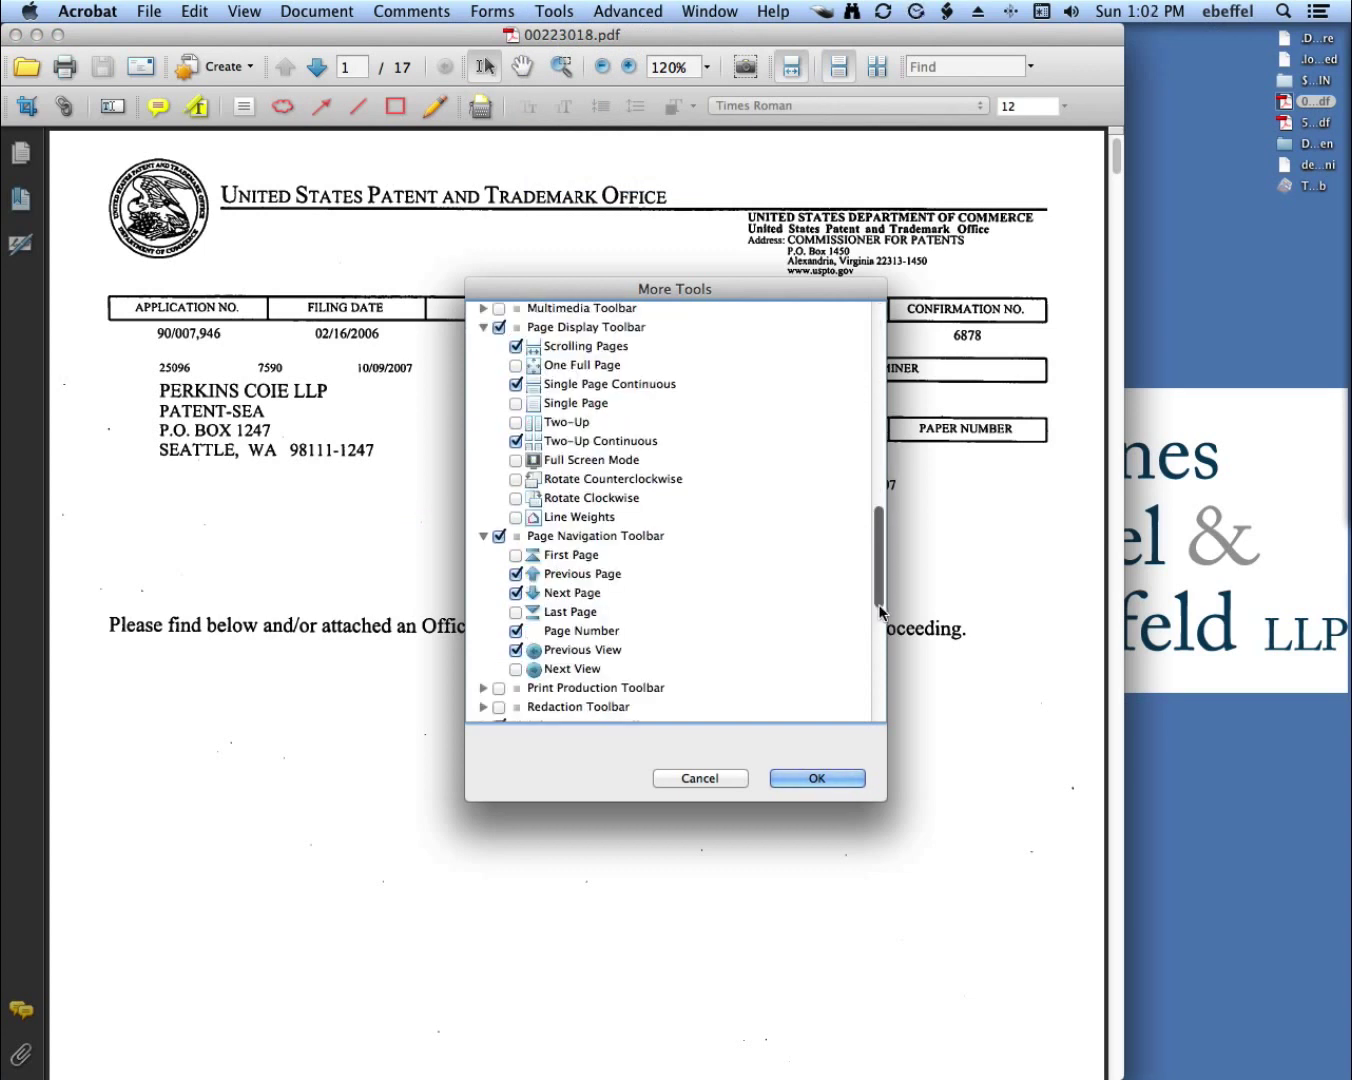
{"action": "left_click", "coordinate": [875, 666]}
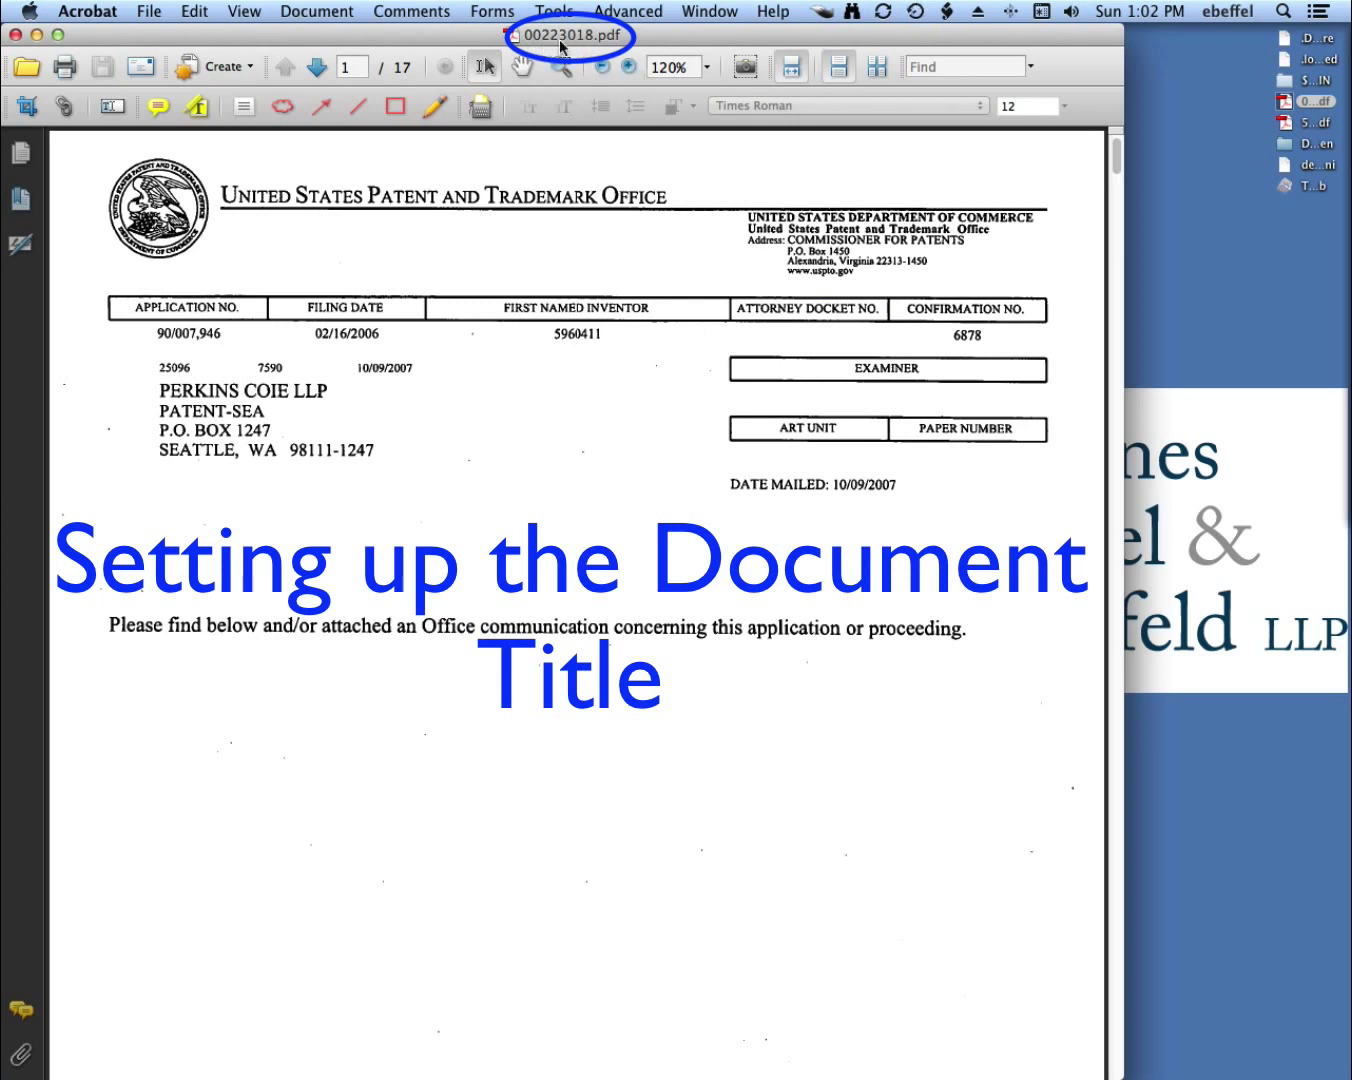
Step: In Document Properties, make the PDF open with Bookmarks Panel and Page and show the Document Title
{"action": "left_click", "coordinate": [710, 11]}
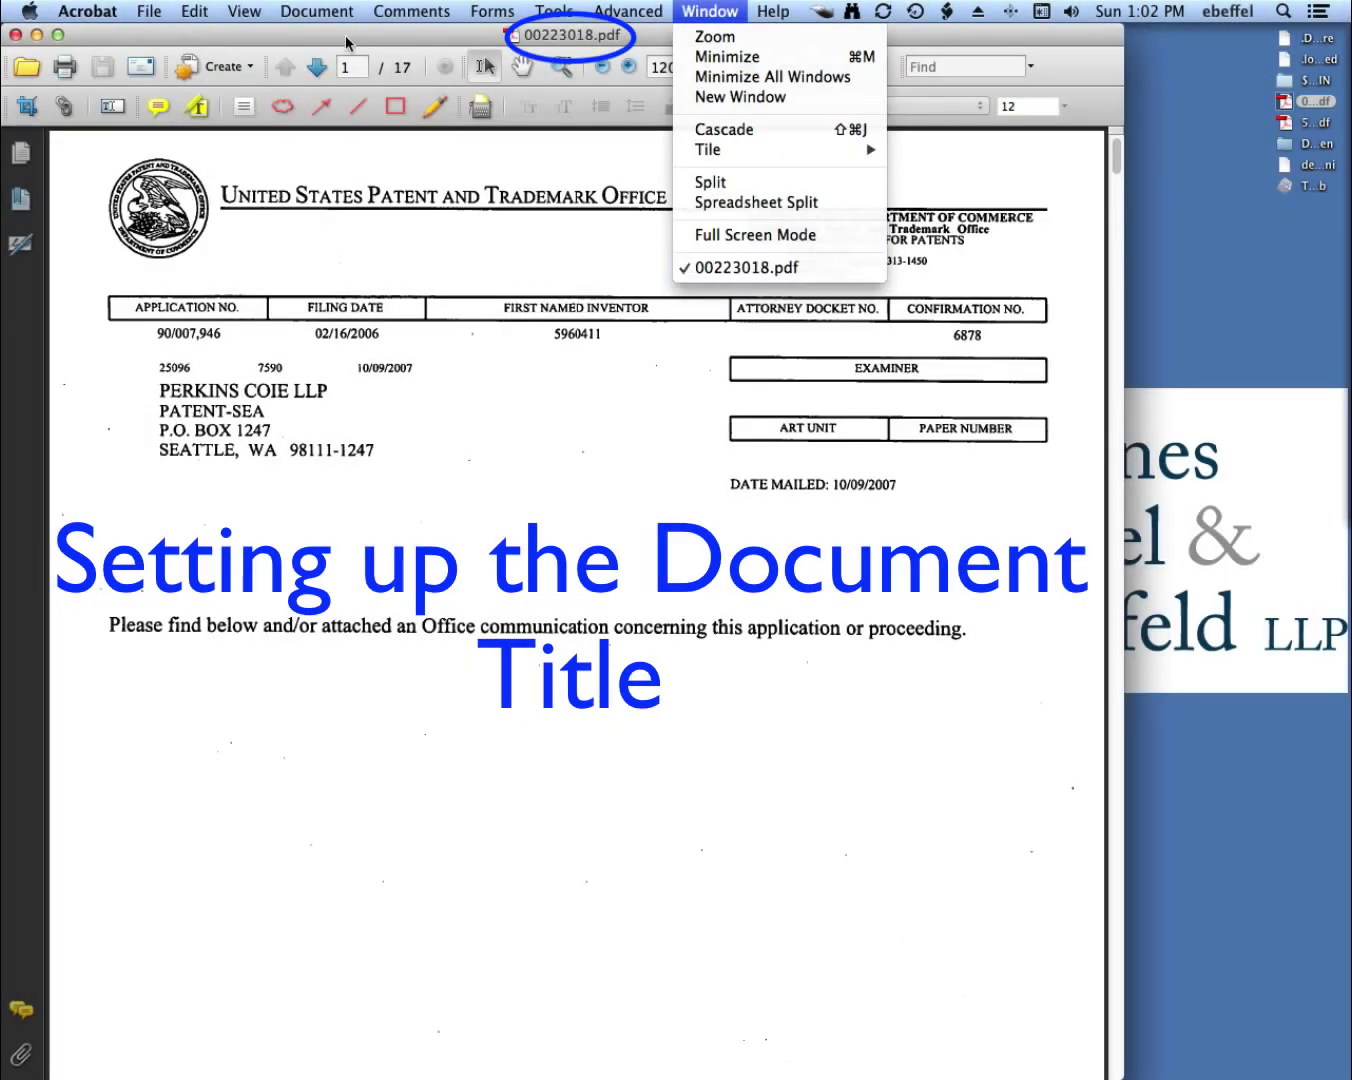
{"action": "left_click", "coordinate": [335, 37]}
{"action": "left_click", "coordinate": [148, 11]}
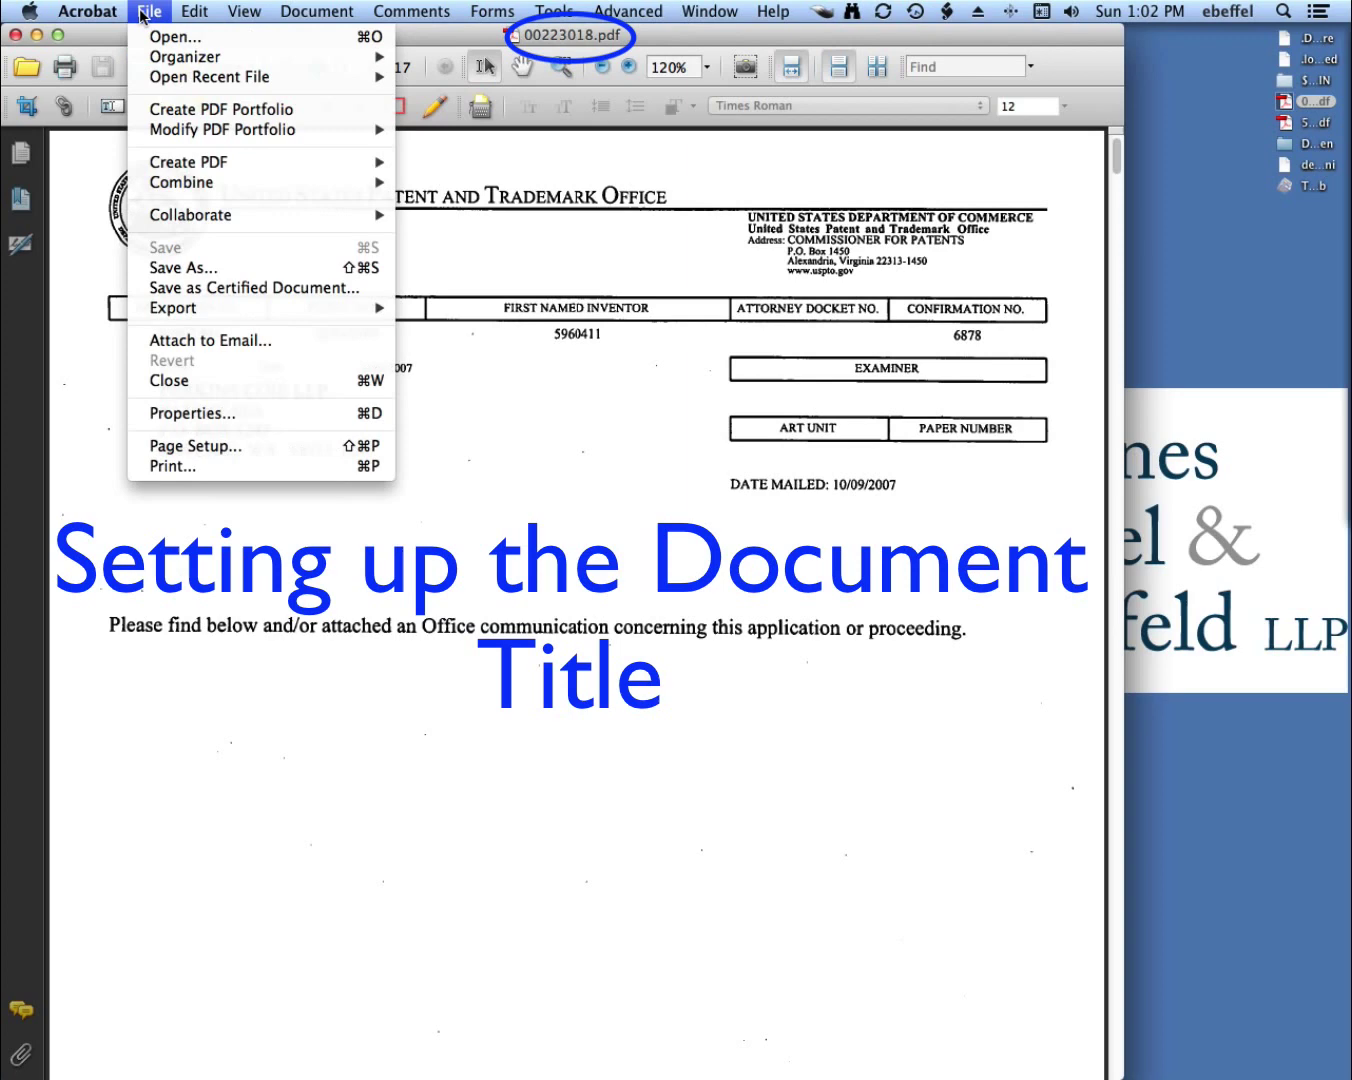
{"action": "left_click", "coordinate": [192, 413]}
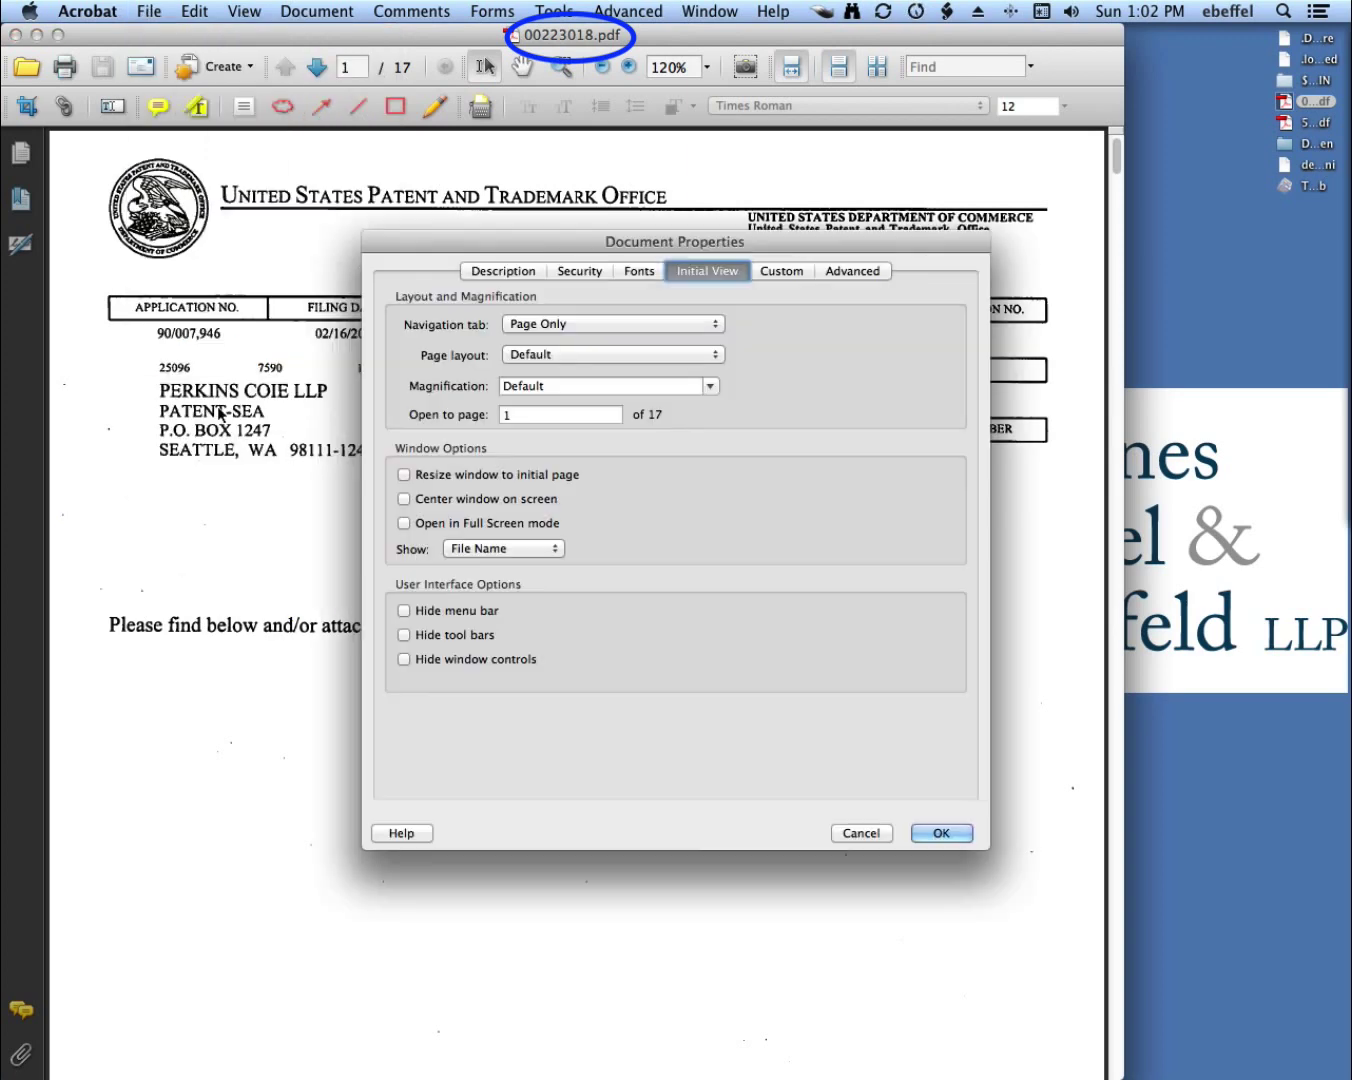
{"action": "left_click", "coordinate": [716, 326]}
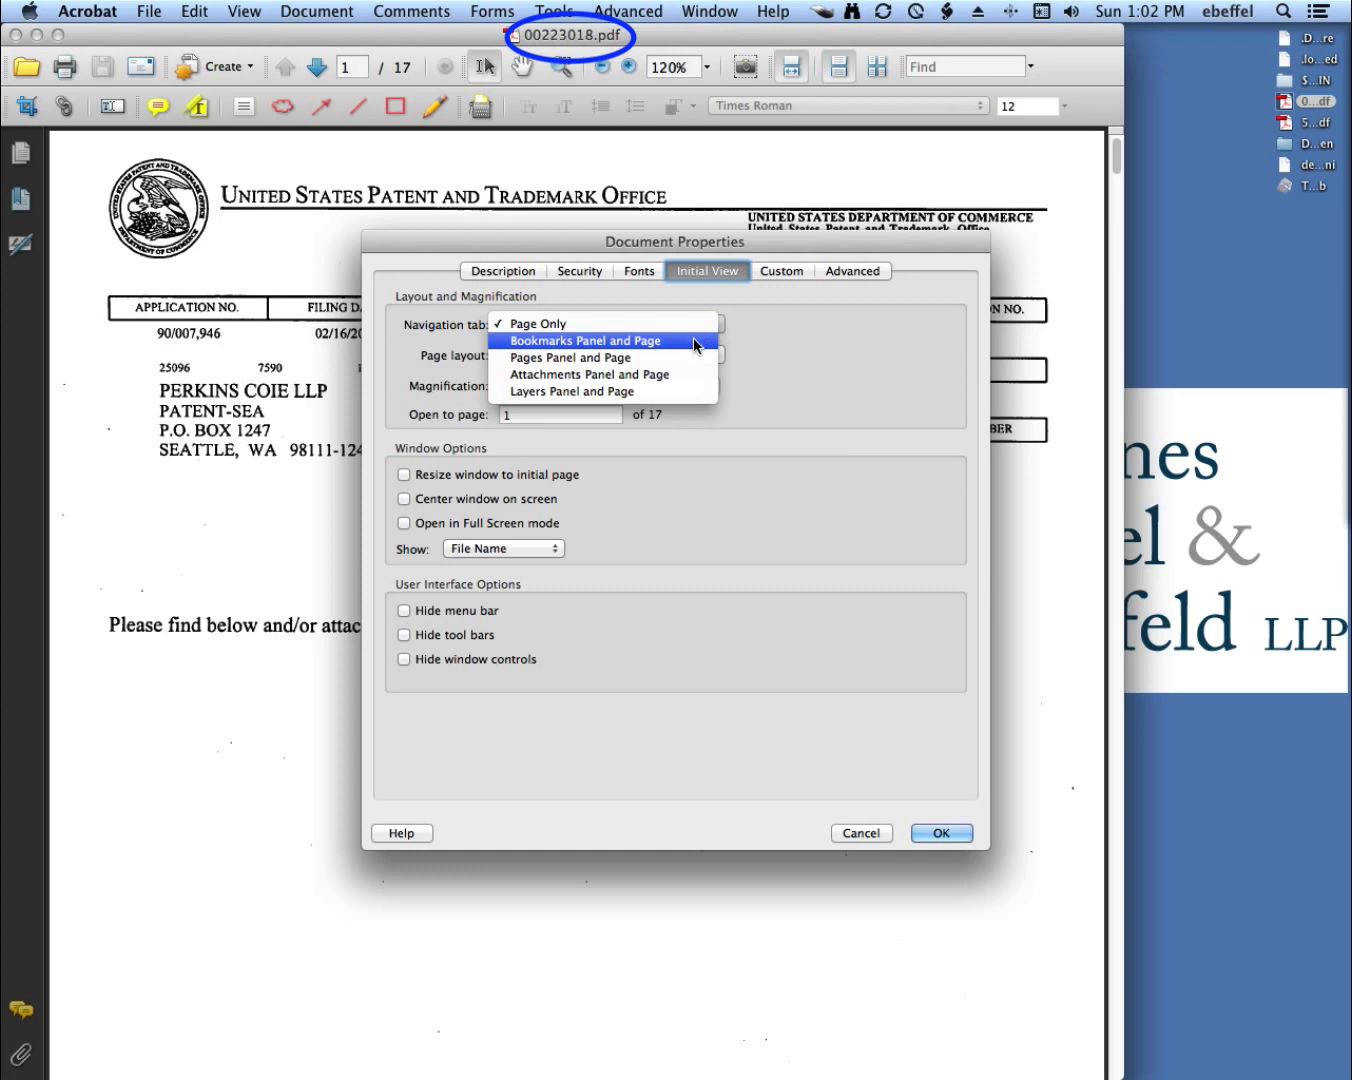
{"action": "left_click", "coordinate": [697, 345]}
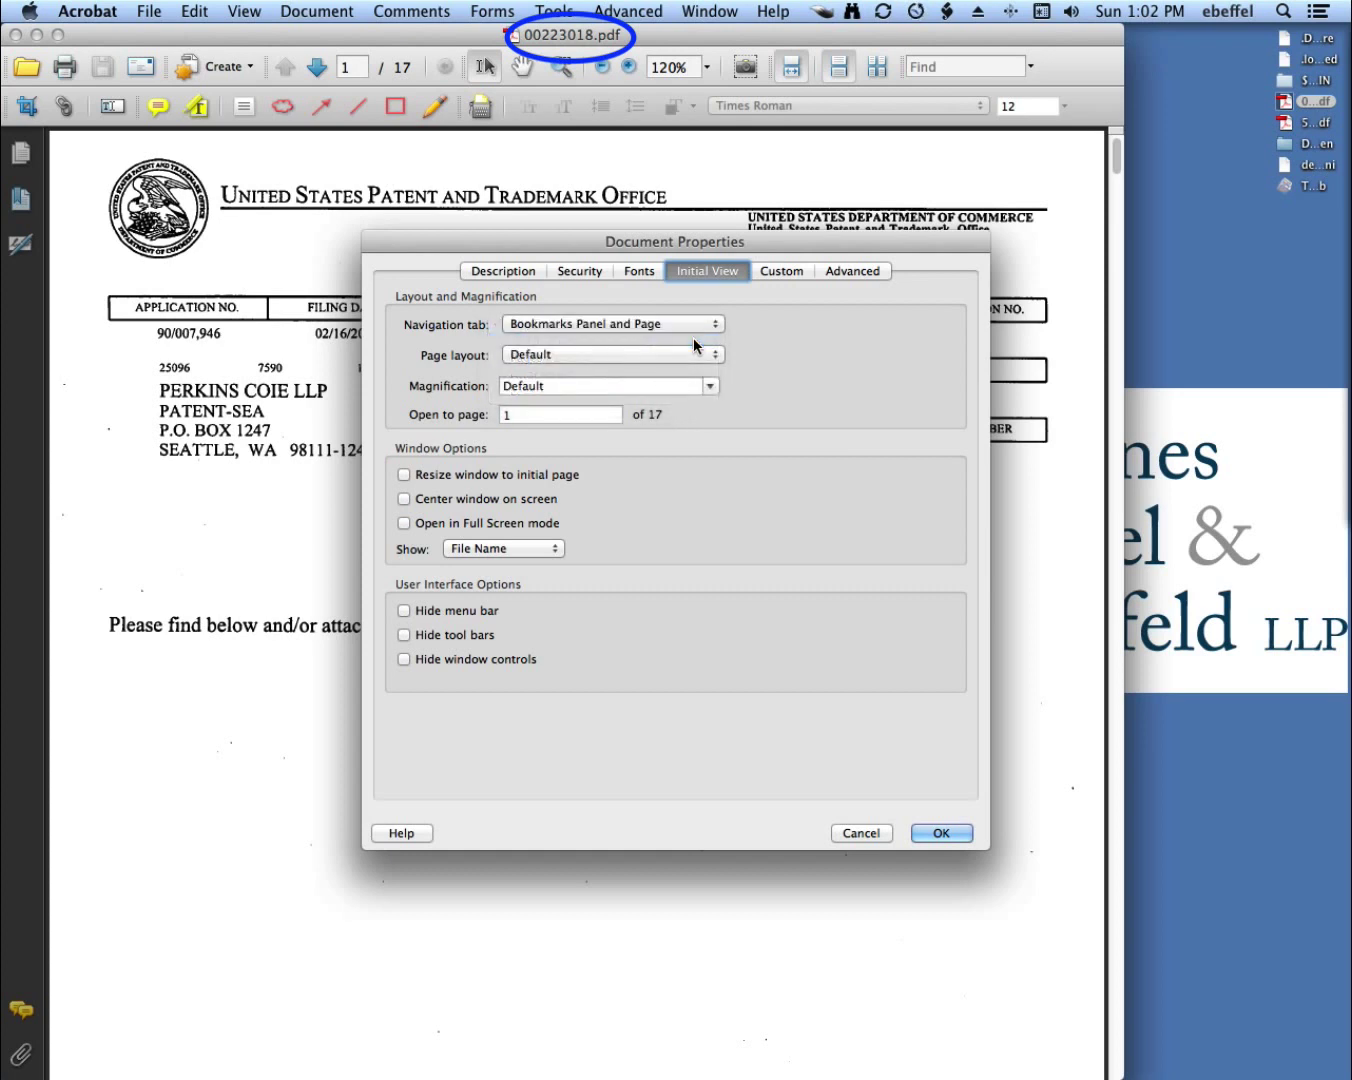
{"action": "left_click", "coordinate": [552, 553]}
{"action": "left_click", "coordinate": [541, 566]}
Step: Set the document Title to '2007-10-09 Office Action', apply it, and save the PDF
{"action": "left_click", "coordinate": [496, 273]}
{"action": "left_click", "coordinate": [530, 345]}
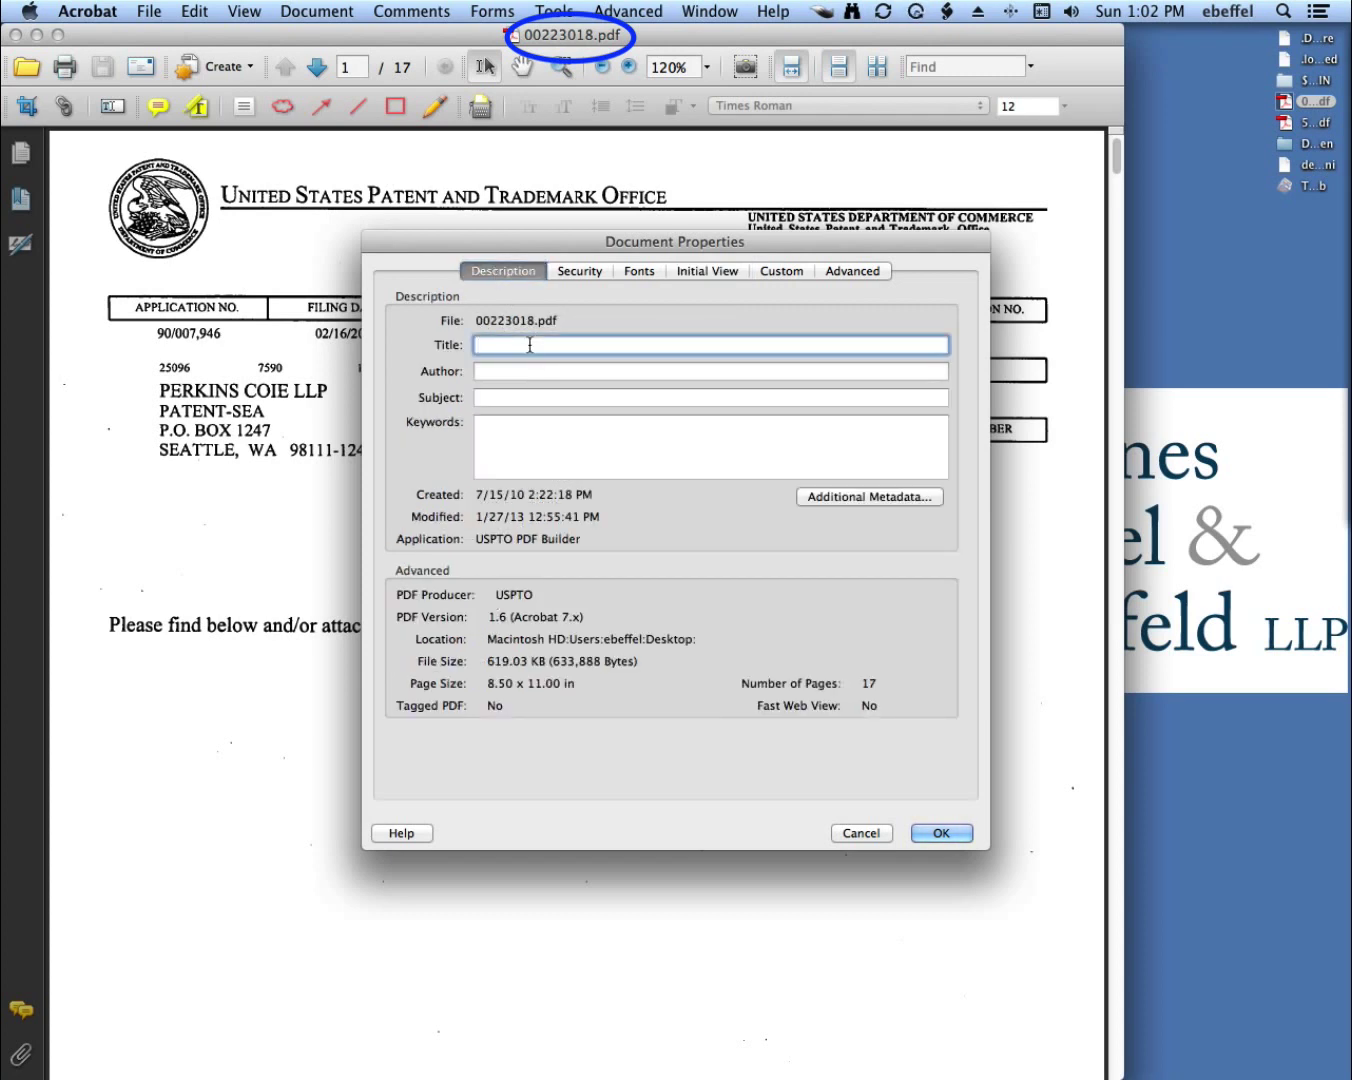
{"action": "type", "text": "2007-10-09 OA"}
{"action": "key", "text": "BackSpace"}
{"action": "key", "text": "BackSpace"}
{"action": "type", "text": "Office Action"}
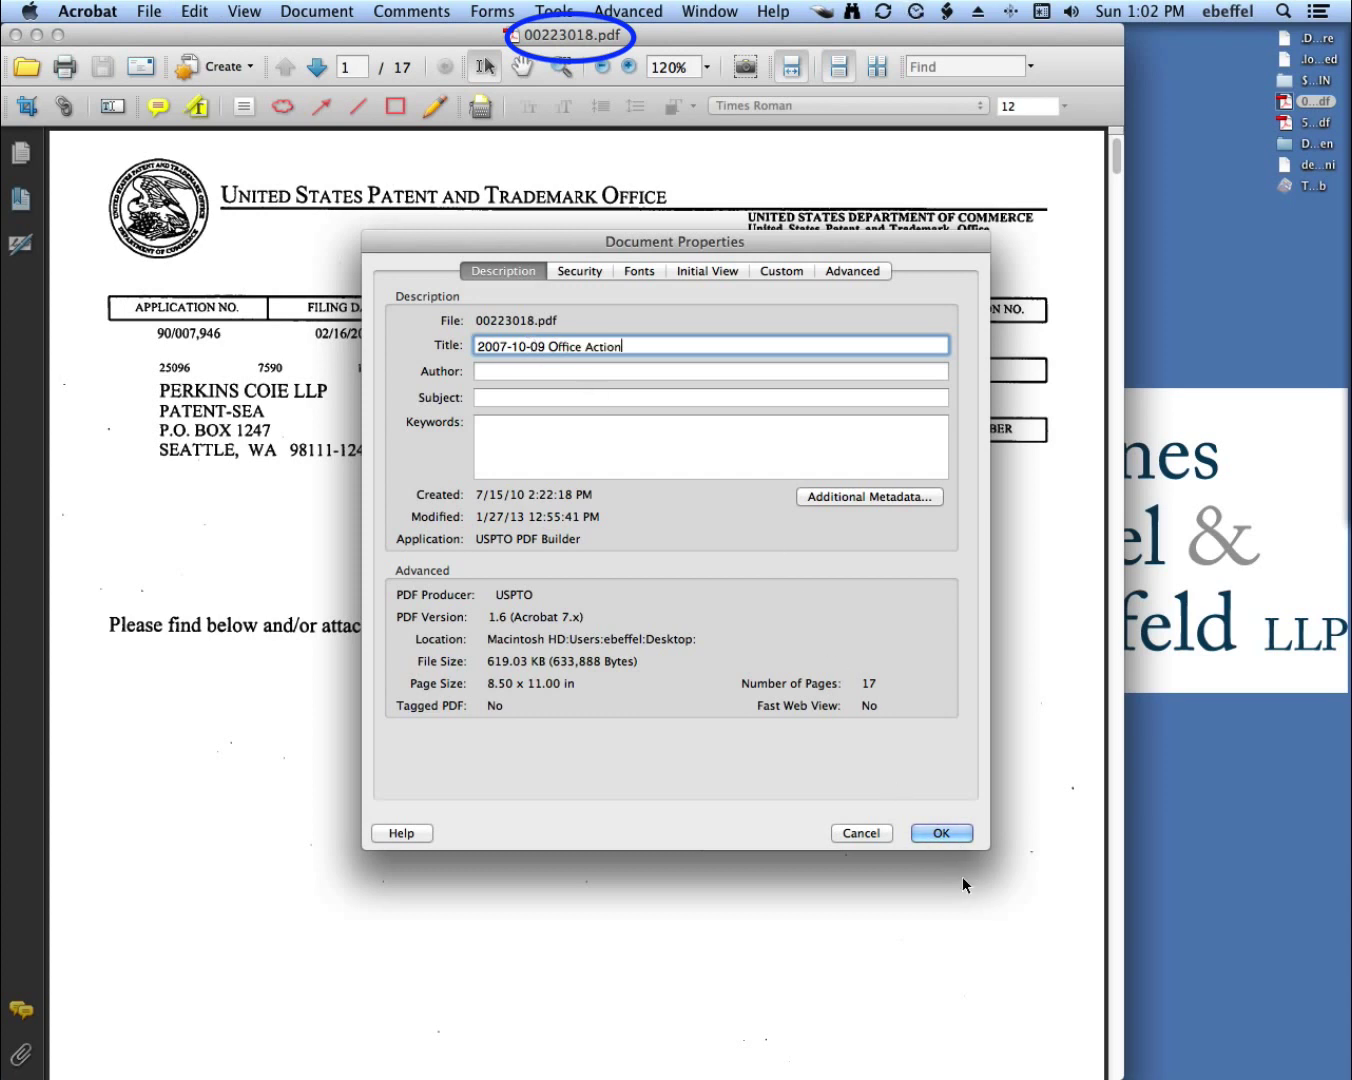
{"action": "left_click", "coordinate": [945, 835]}
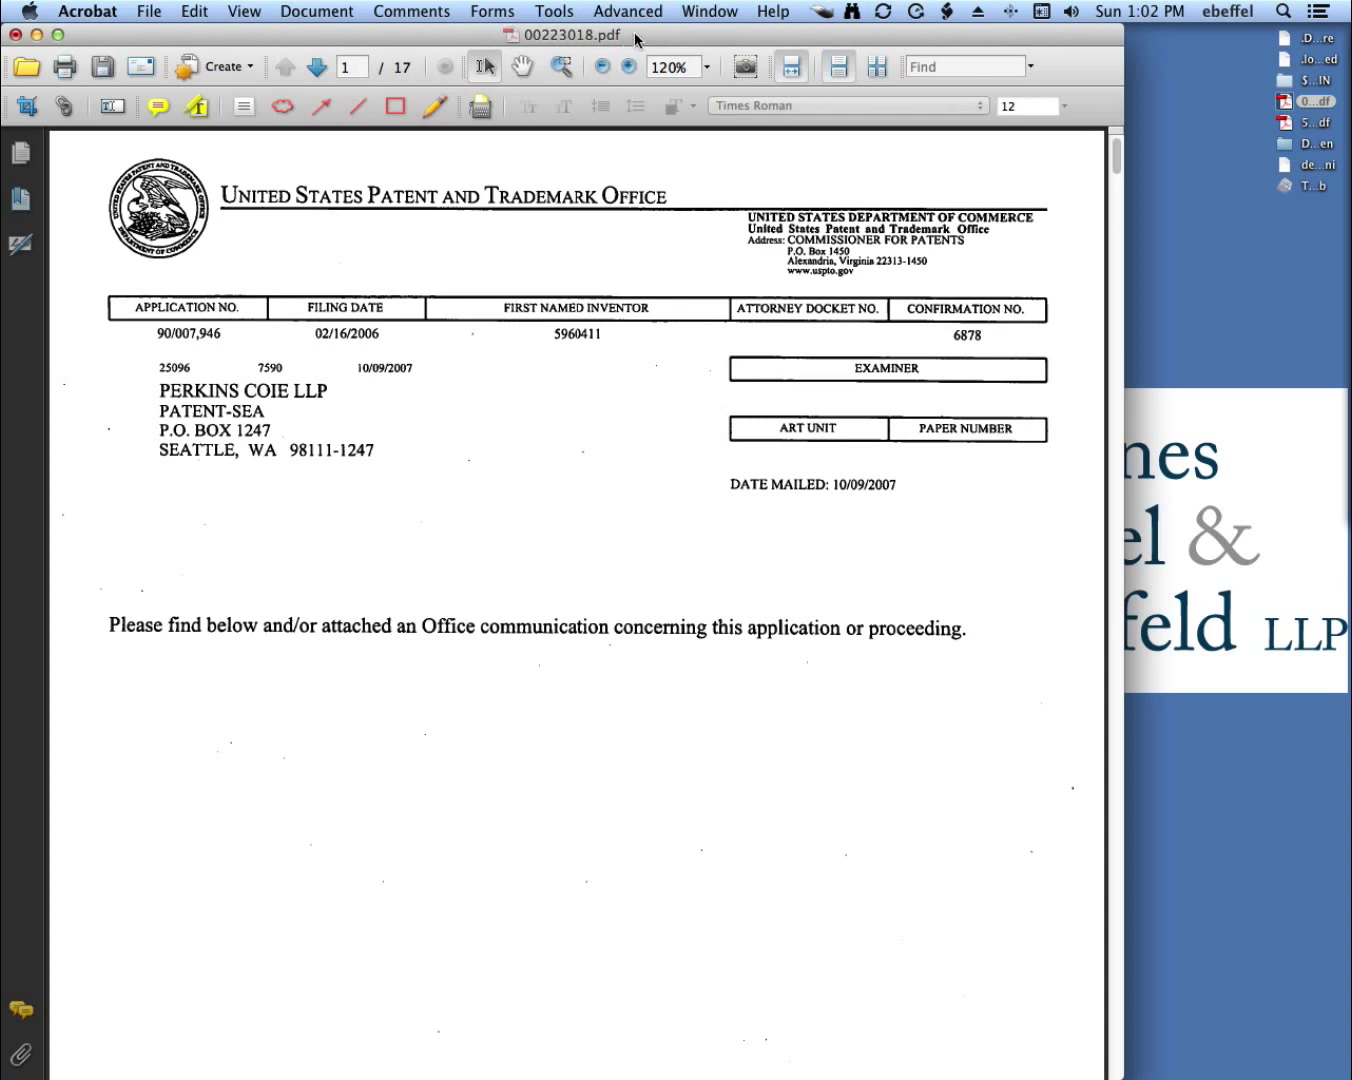
{"action": "key", "text": "super+s"}
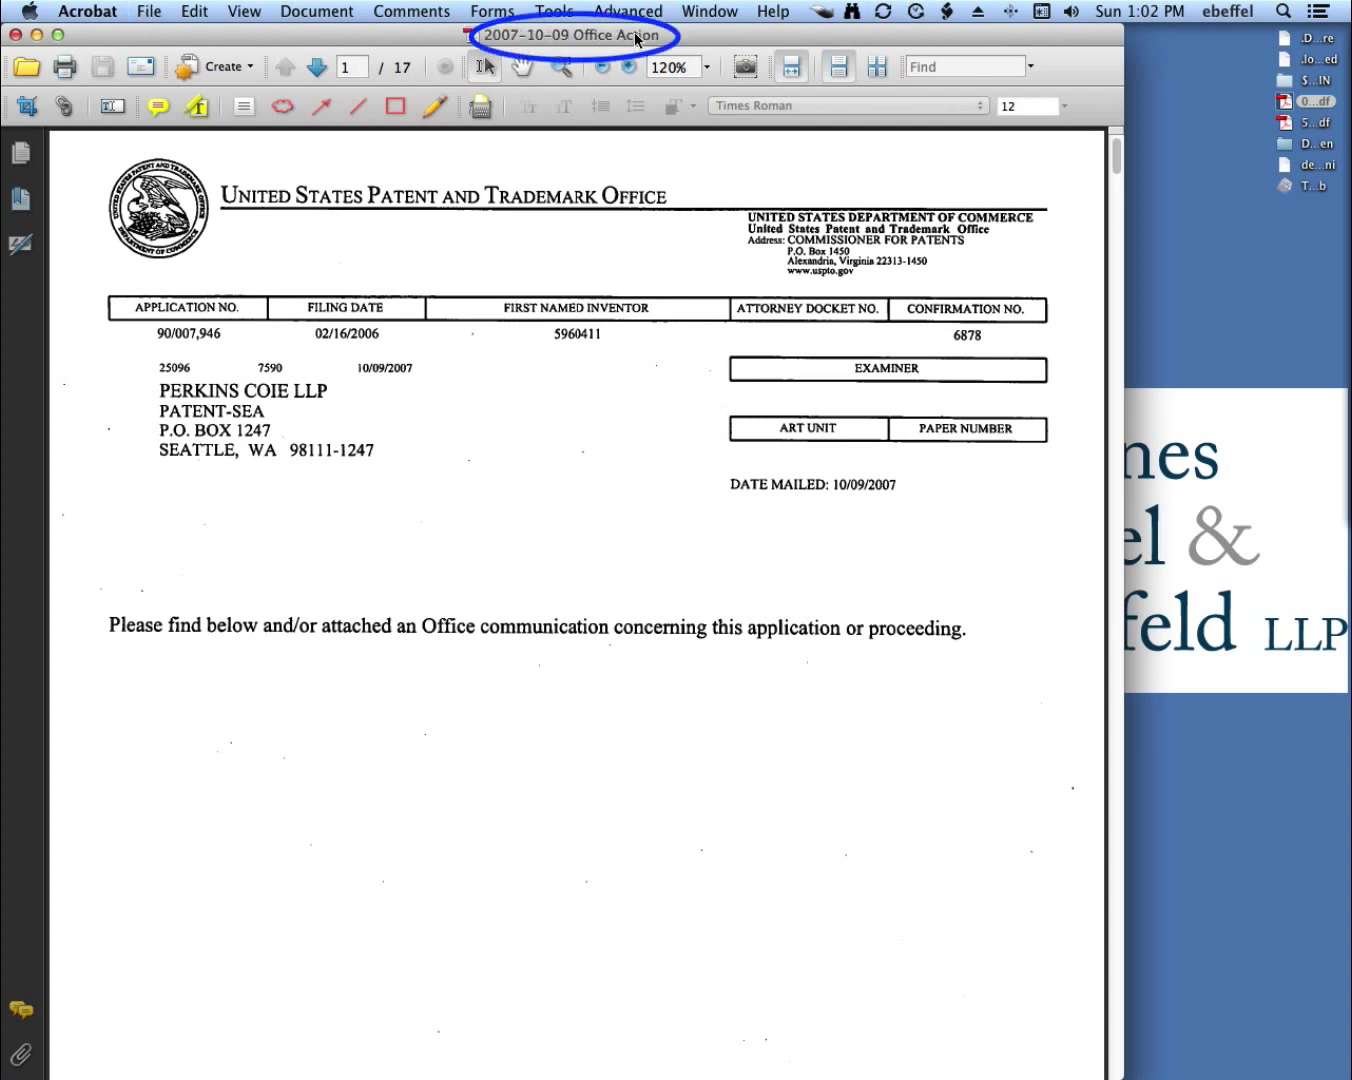
{"action": "left_click", "coordinate": [712, 14]}
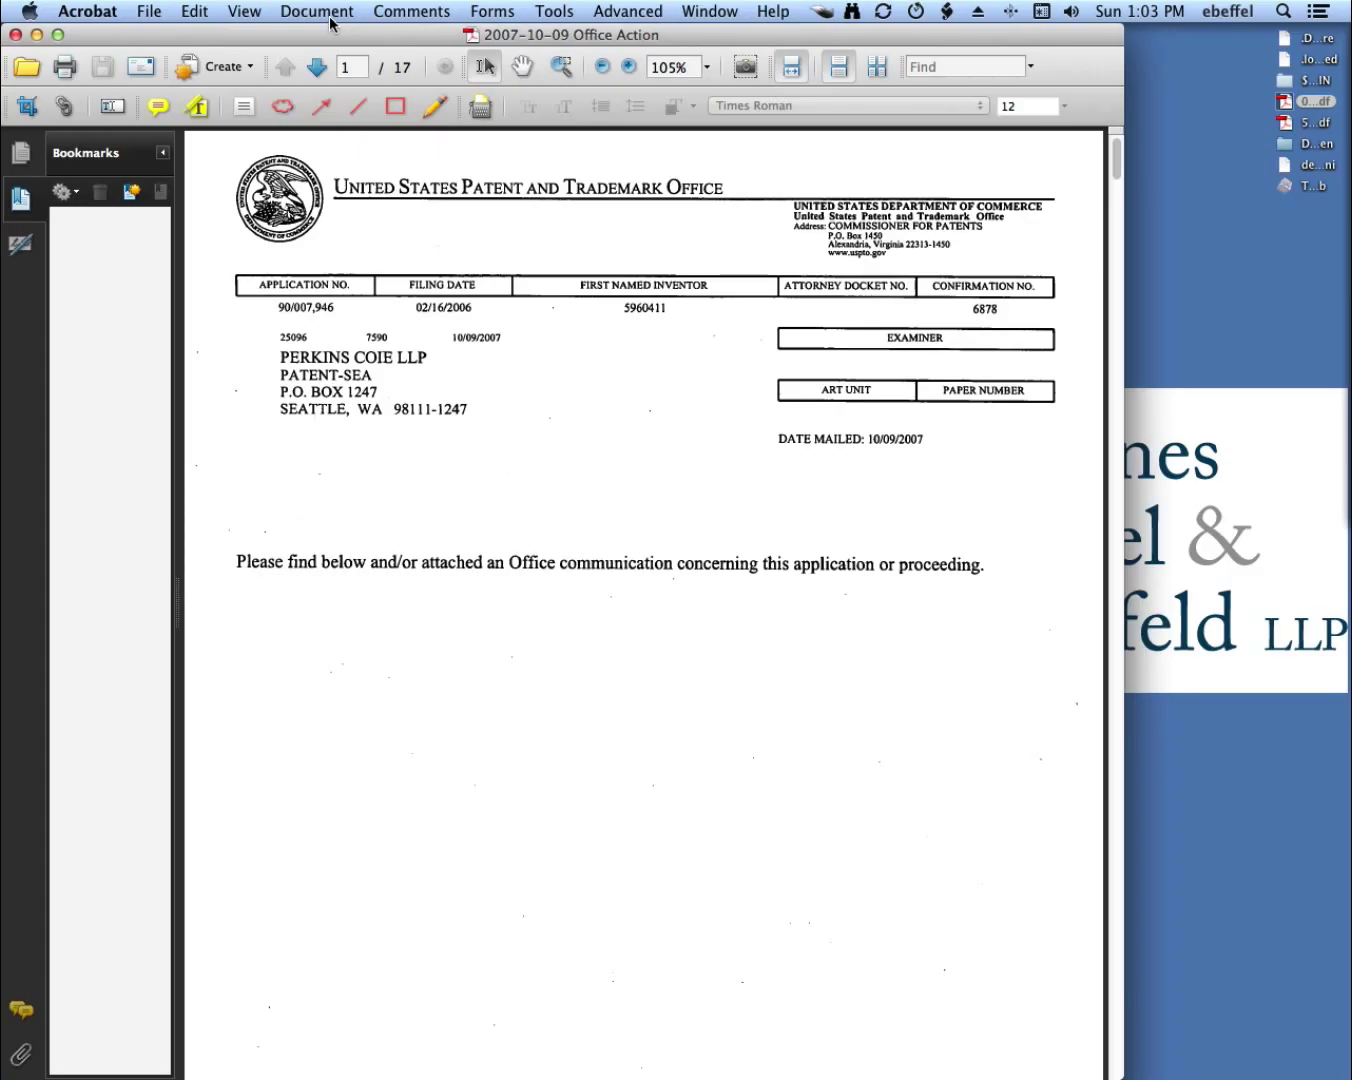
Step: Run Recognize Text Using OCR on all 17 pages of the office action
{"action": "left_click", "coordinate": [318, 12]}
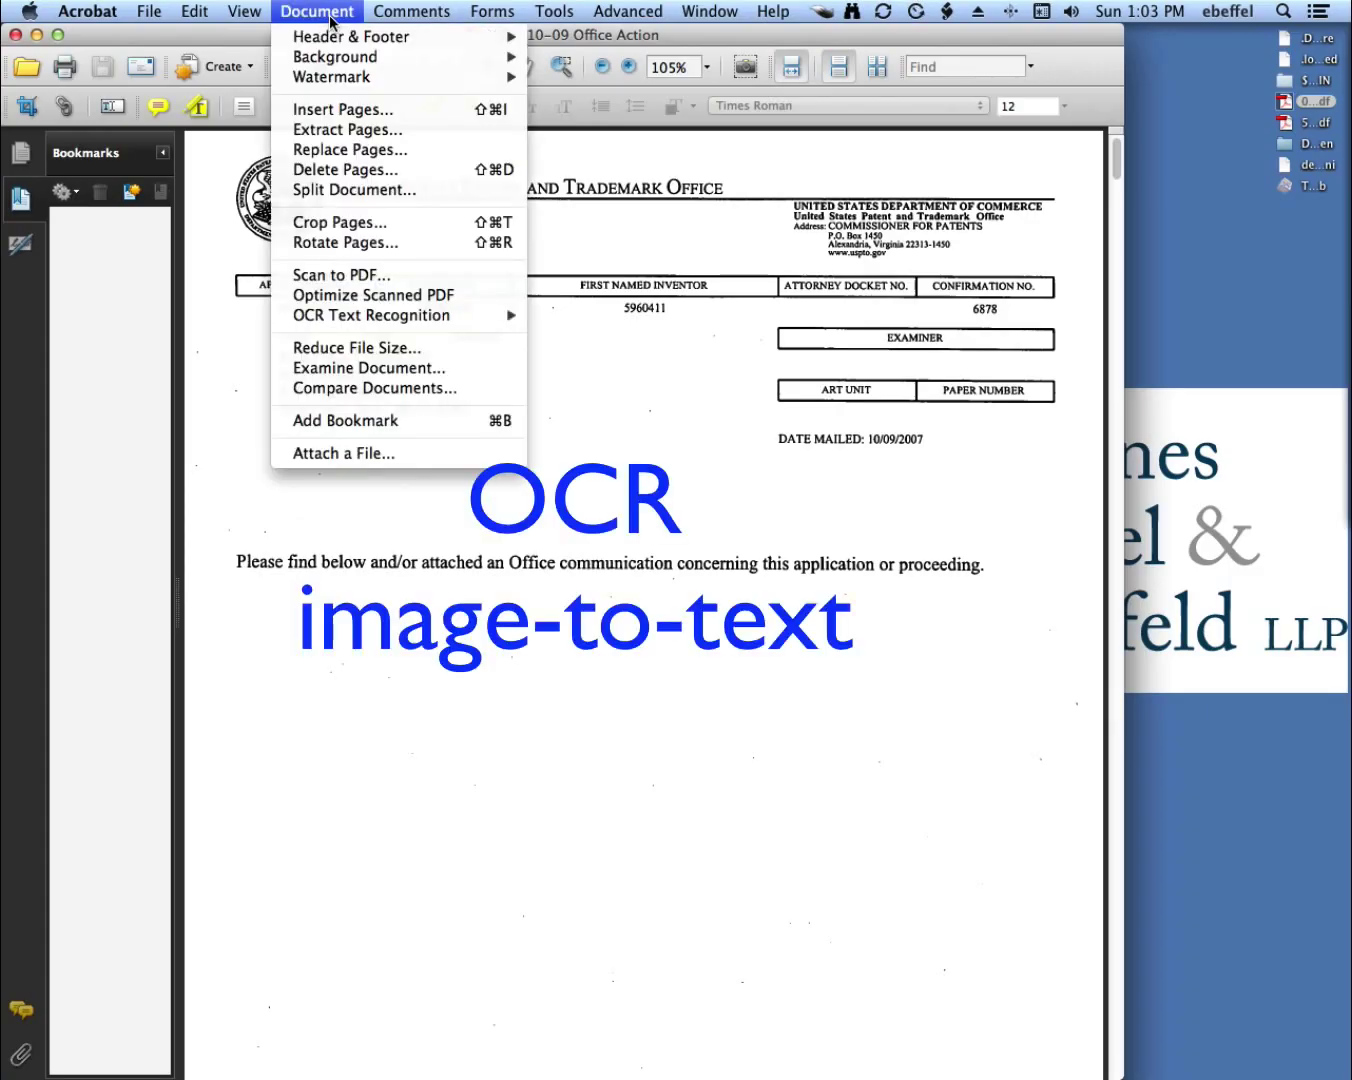
{"action": "mouse_move", "coordinate": [355, 316]}
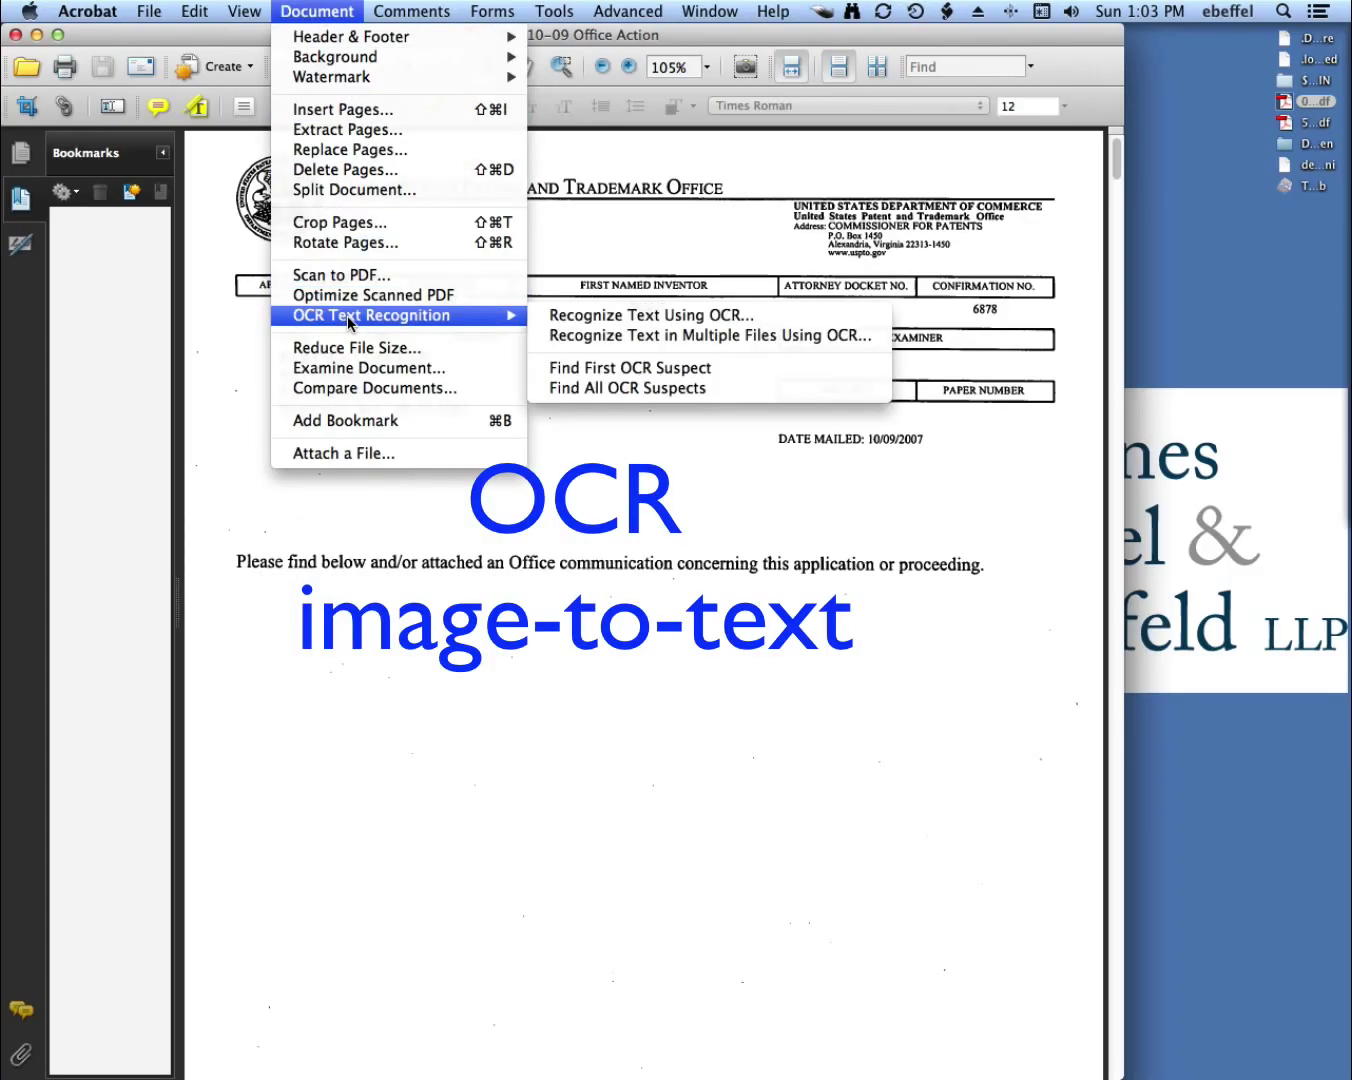
{"action": "left_click", "coordinate": [569, 318]}
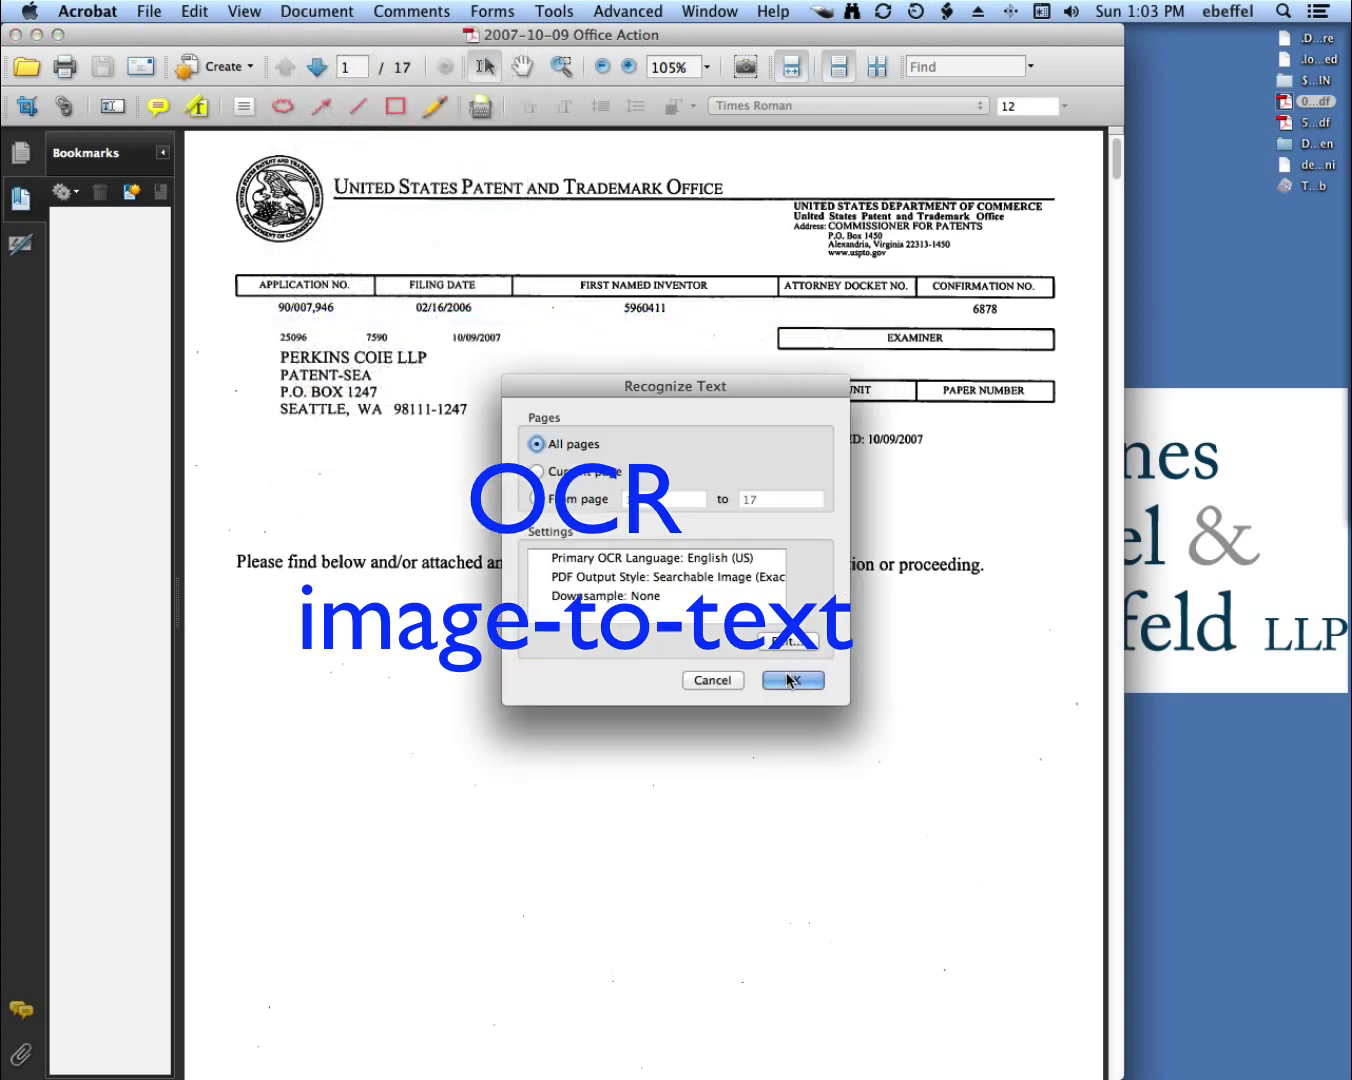
{"action": "left_click", "coordinate": [789, 680]}
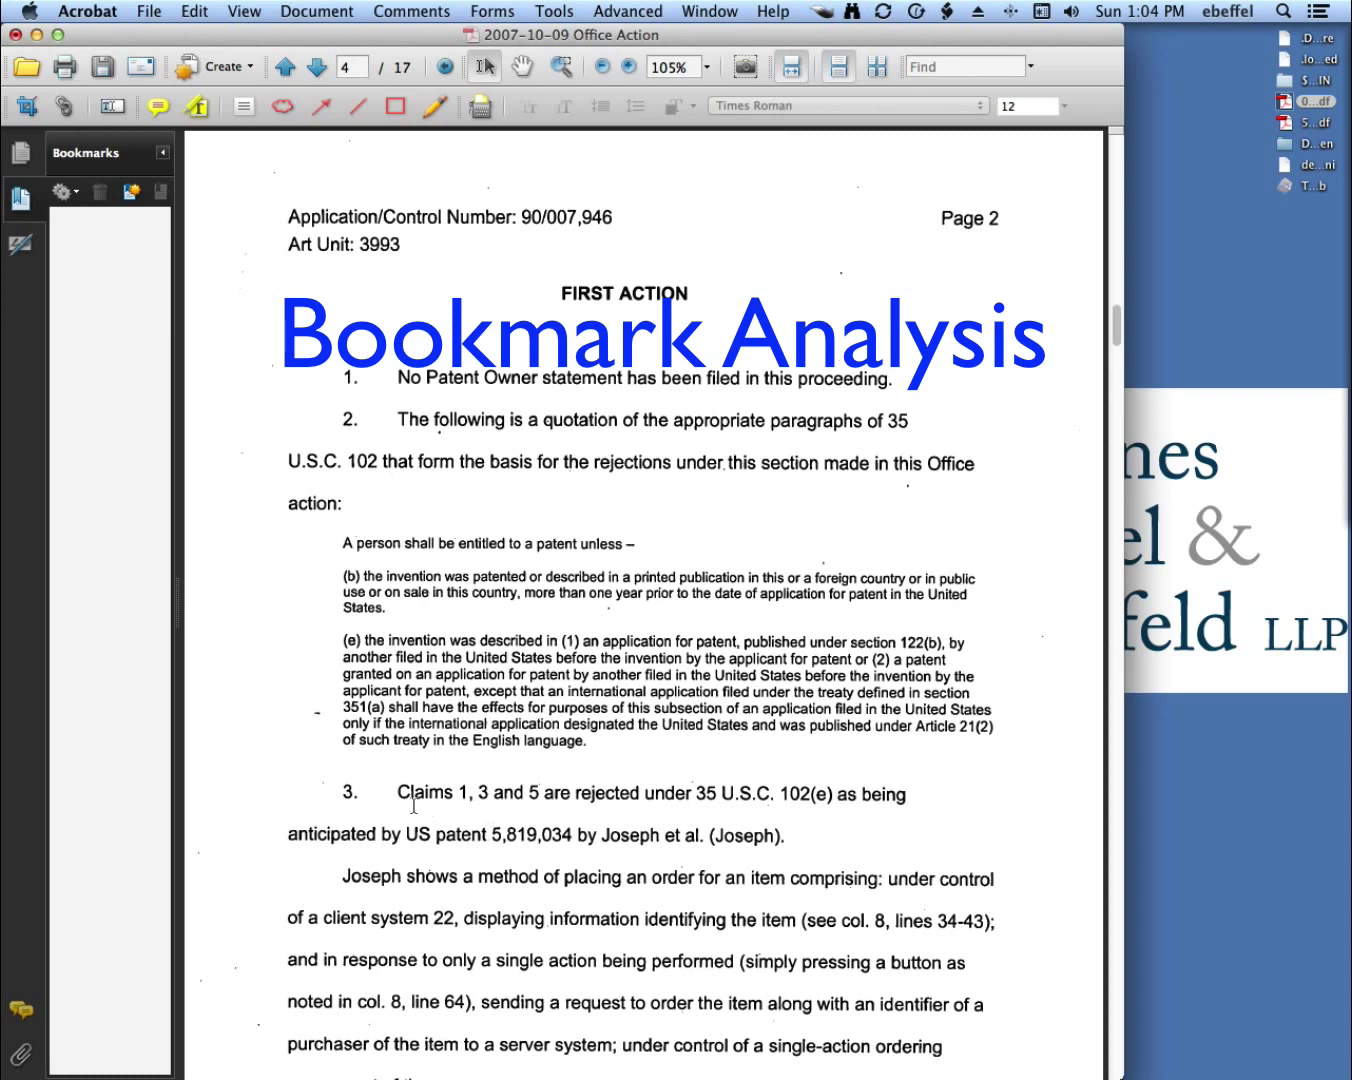
Step: Bookmark the claims 1, 3 and 5 rejection sentence and shorten the bookmark's name
{"action": "left_click_drag", "start_coordinate": [398, 792], "coordinate": [647, 833]}
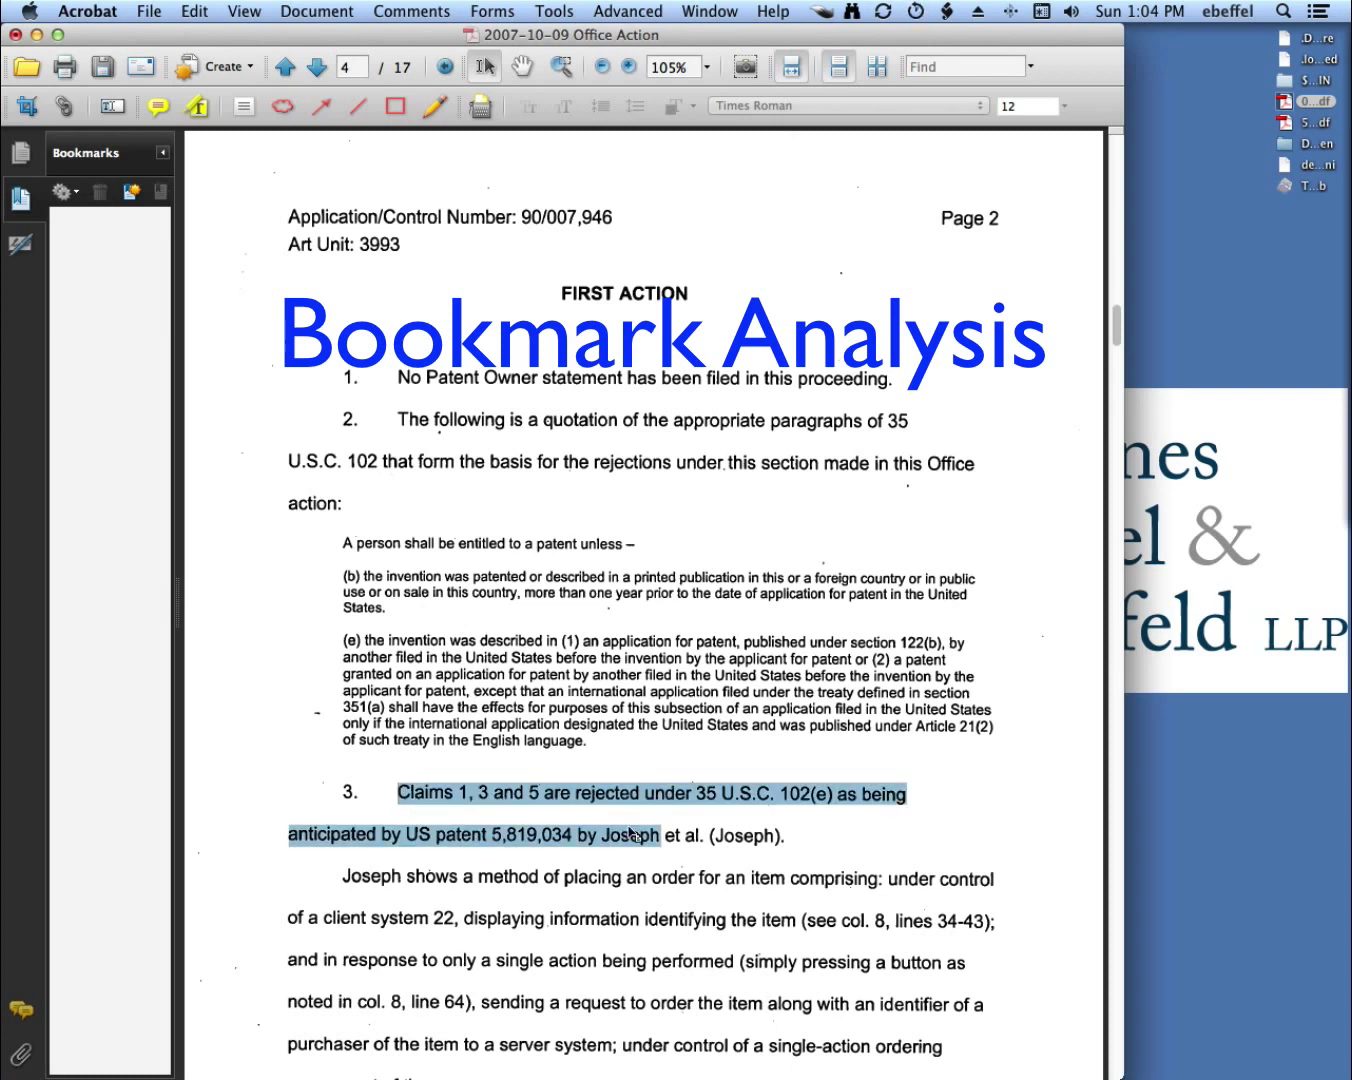
{"action": "left_click", "coordinate": [134, 196]}
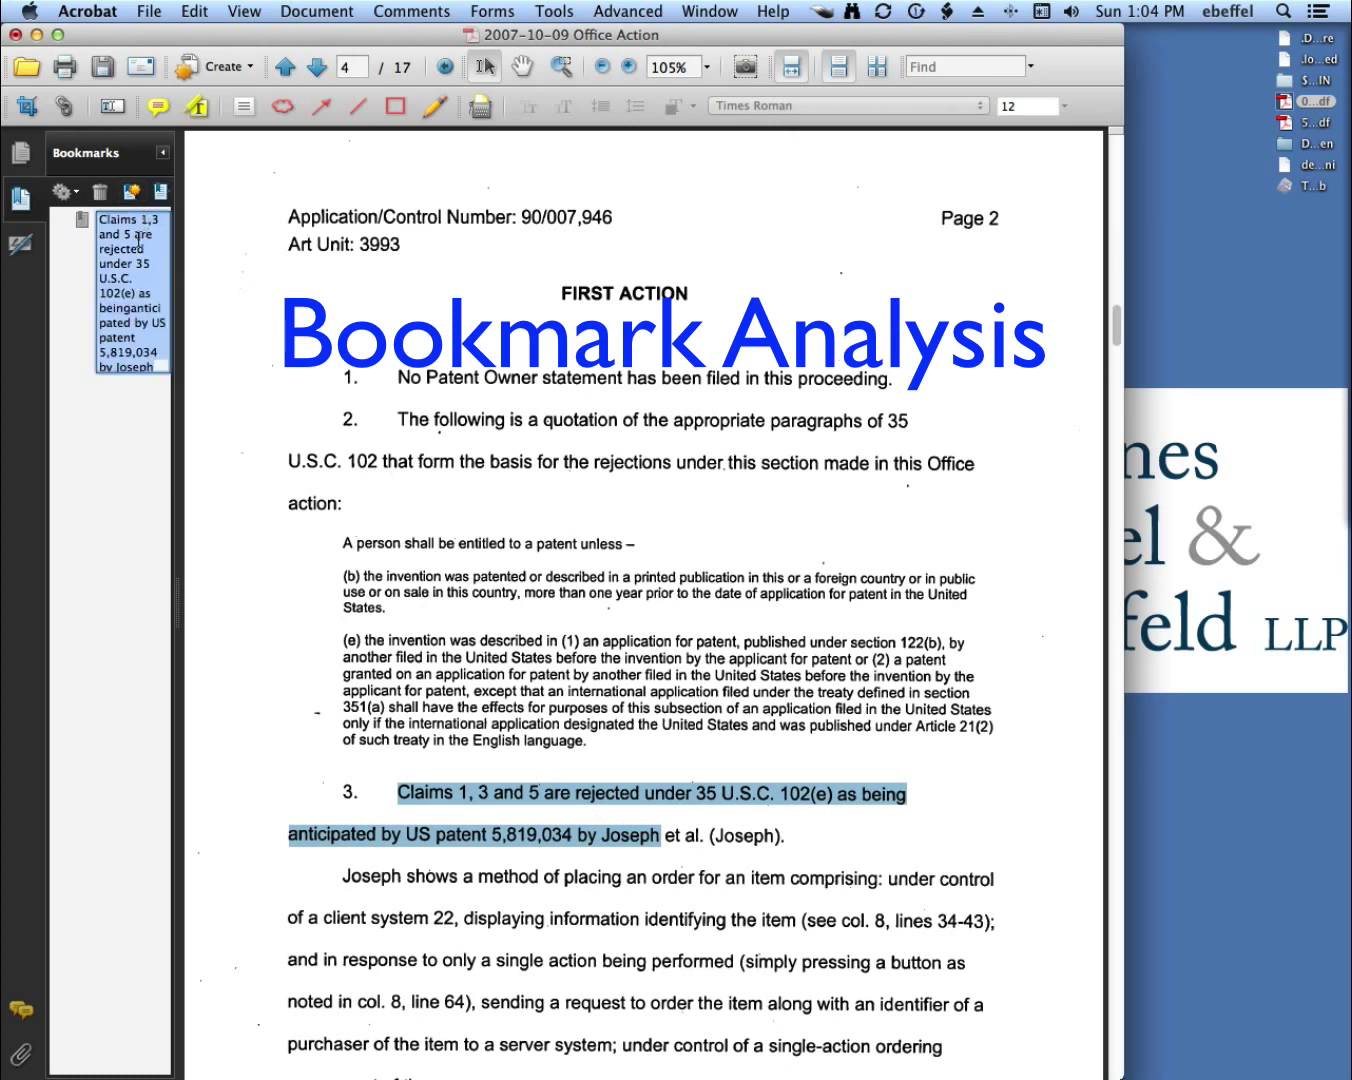
{"action": "left_click", "coordinate": [137, 237]}
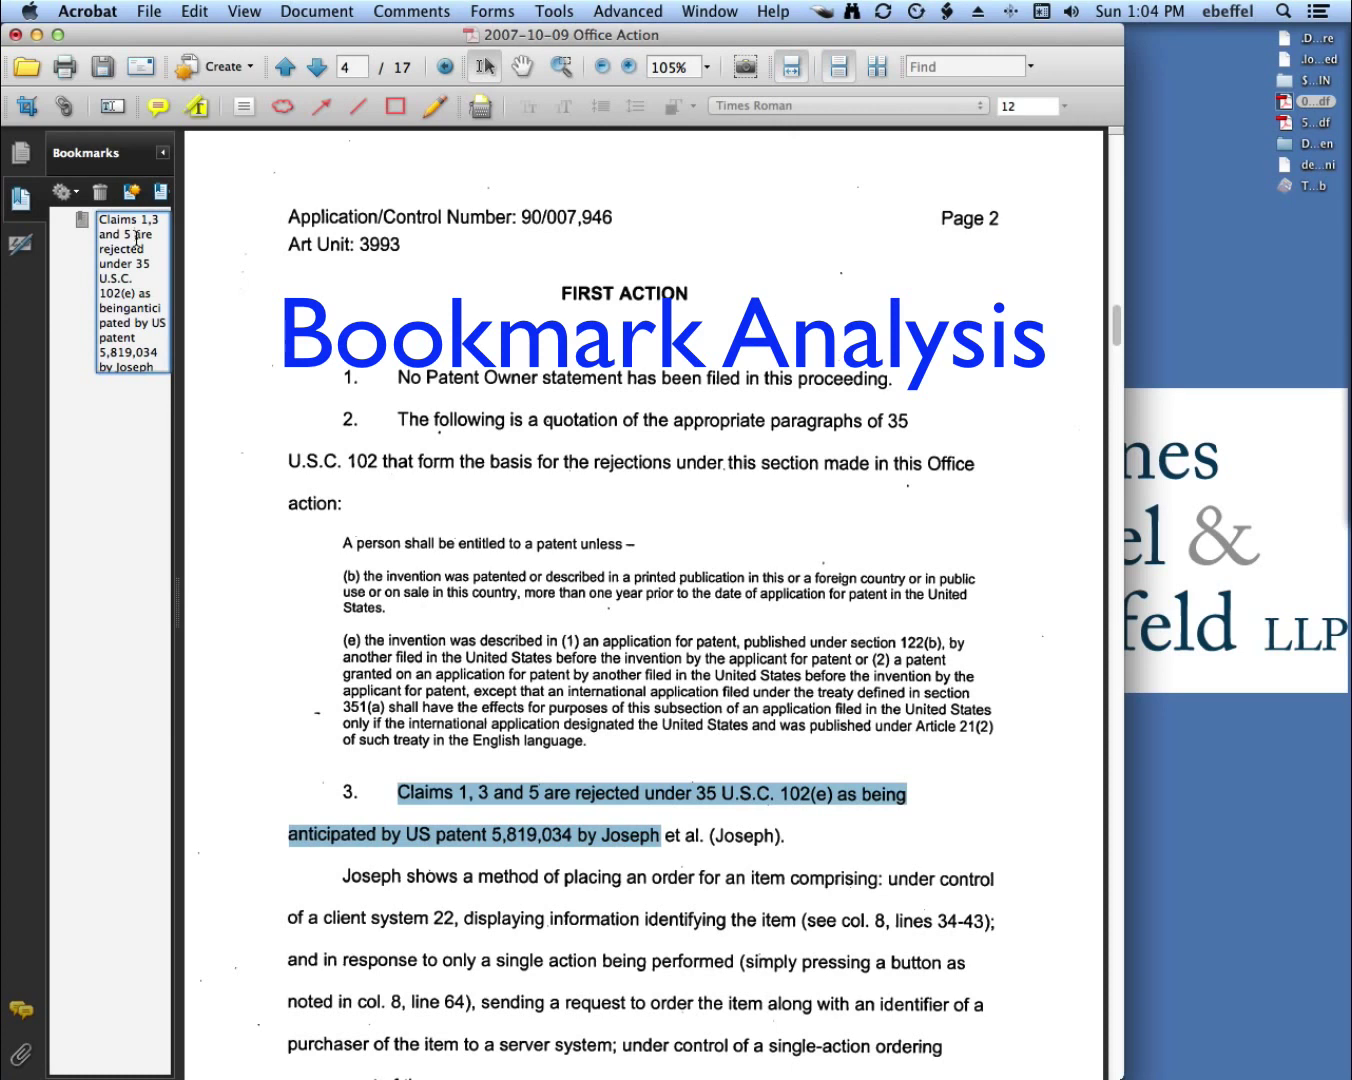
{"action": "left_click_drag", "start_coordinate": [137, 237], "coordinate": [130, 300]}
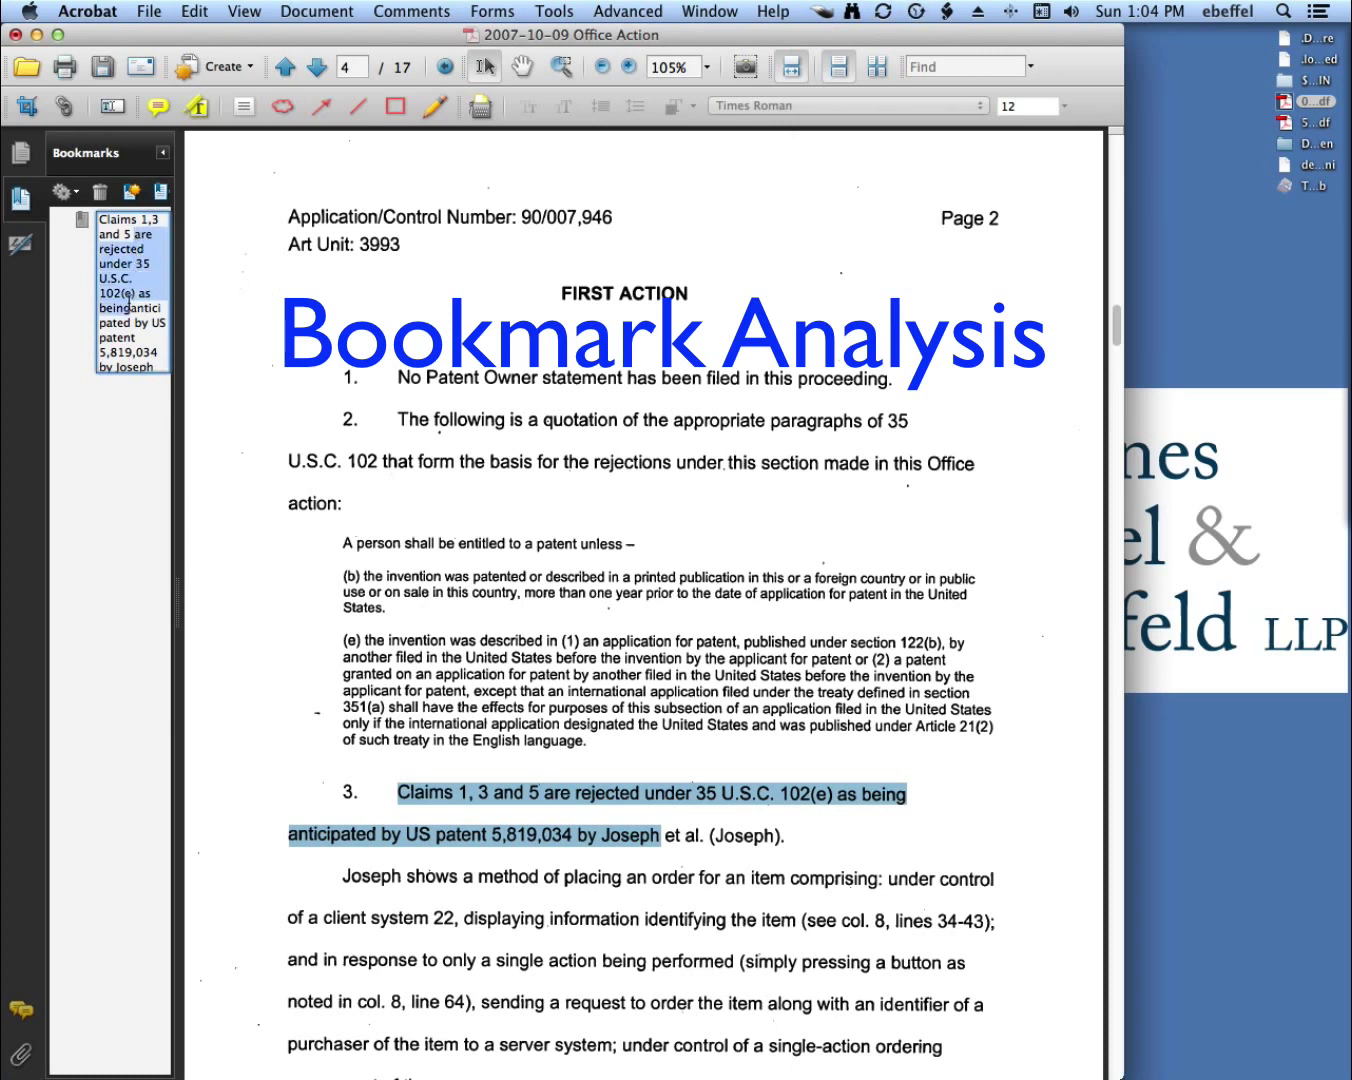
{"action": "key", "text": "BackSpace"}
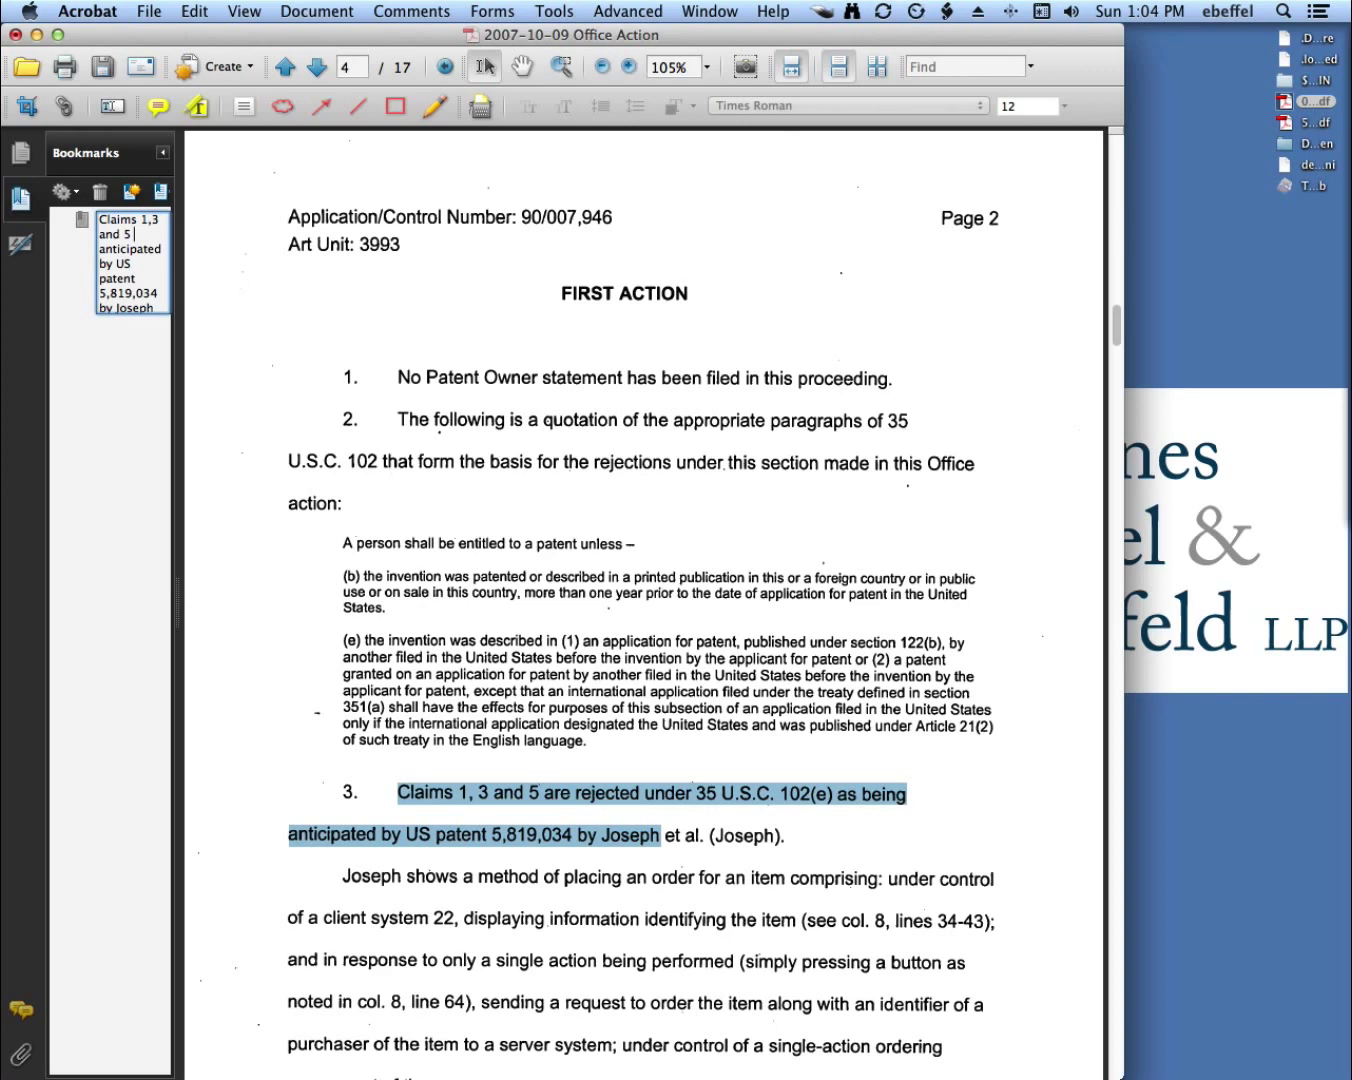
{"action": "left_click", "coordinate": [440, 273]}
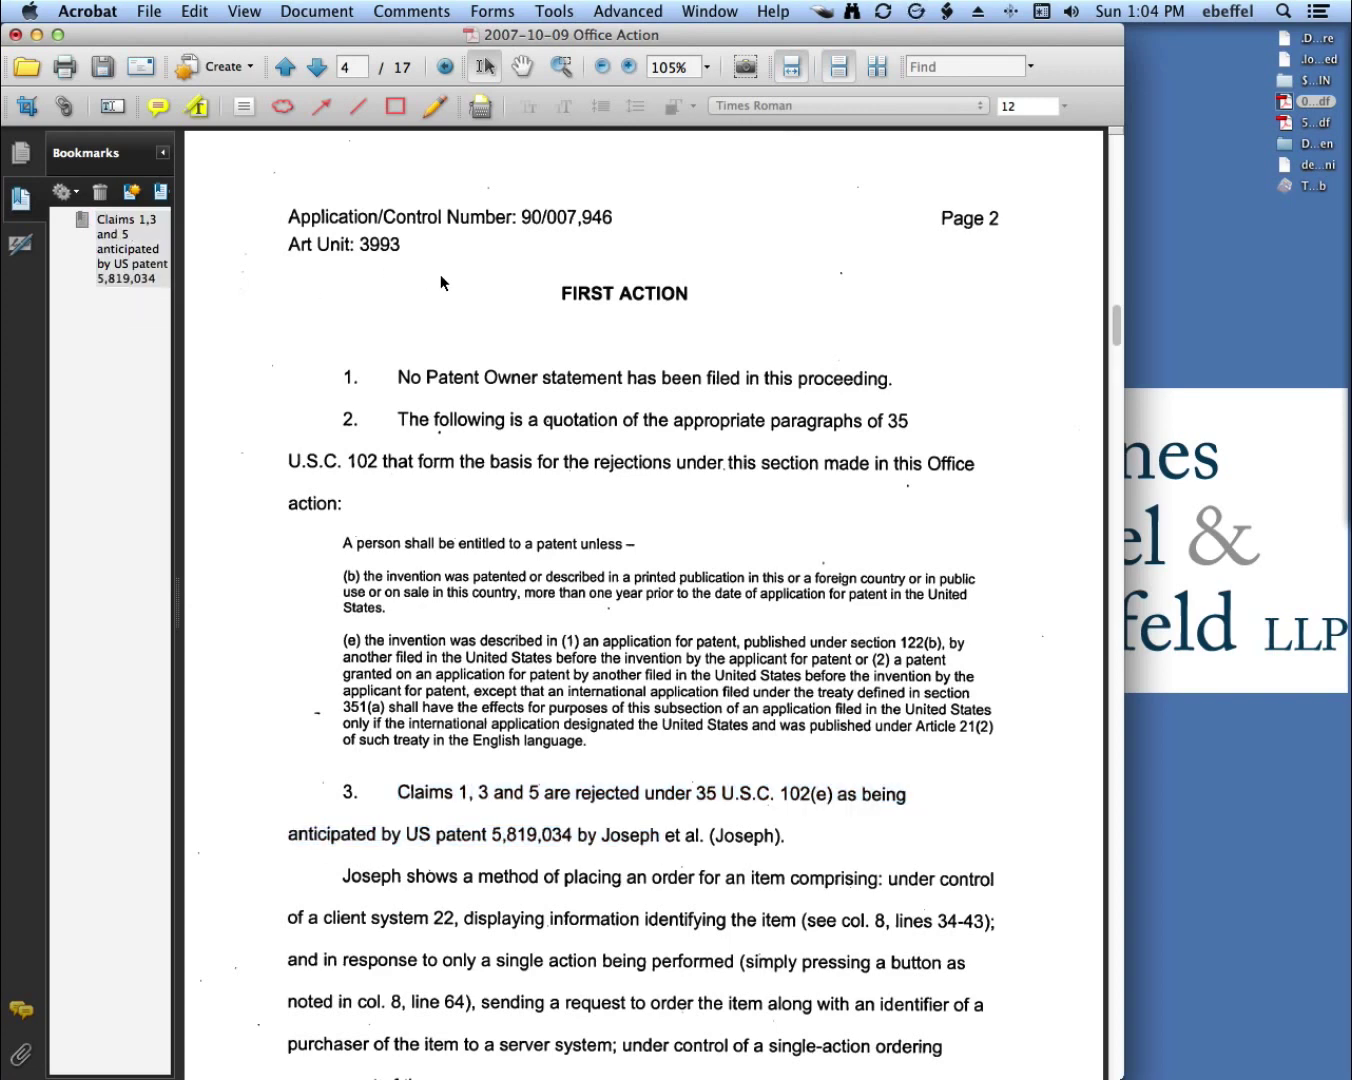
Step: Reset the Claims 1,3 and 5 bookmark's destination to the current view
{"action": "scroll", "coordinate": [441, 274], "scroll_direction": "down", "scroll_amount": 10}
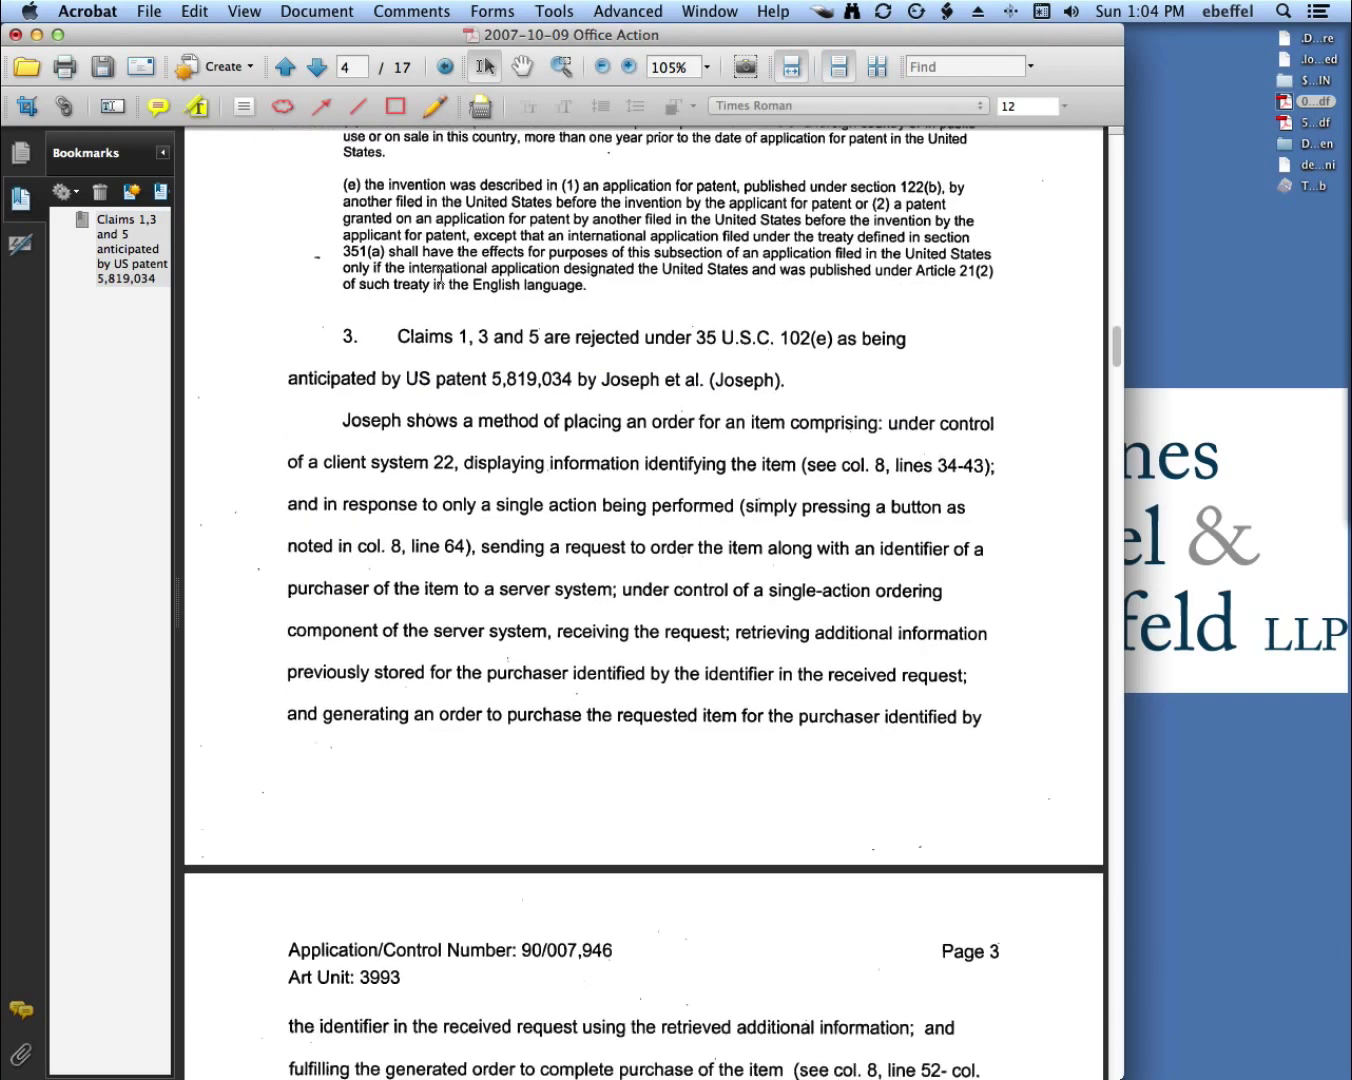
{"action": "scroll", "coordinate": [441, 275], "scroll_direction": "down", "scroll_amount": 1}
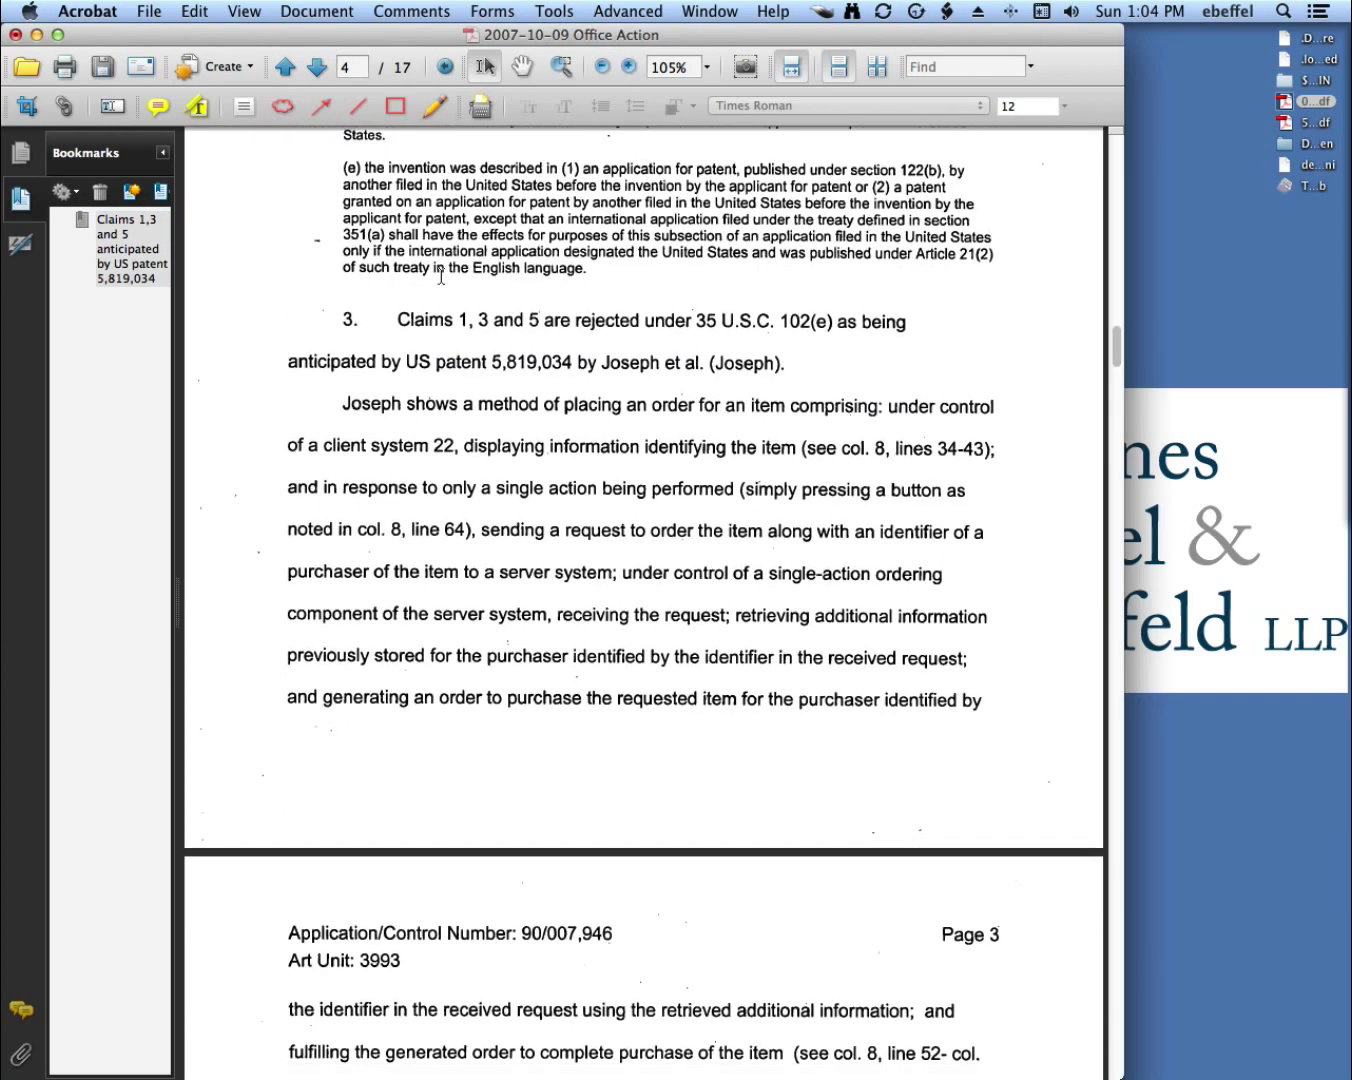
{"action": "left_click", "coordinate": [122, 251]}
{"action": "right_click", "coordinate": [122, 251]}
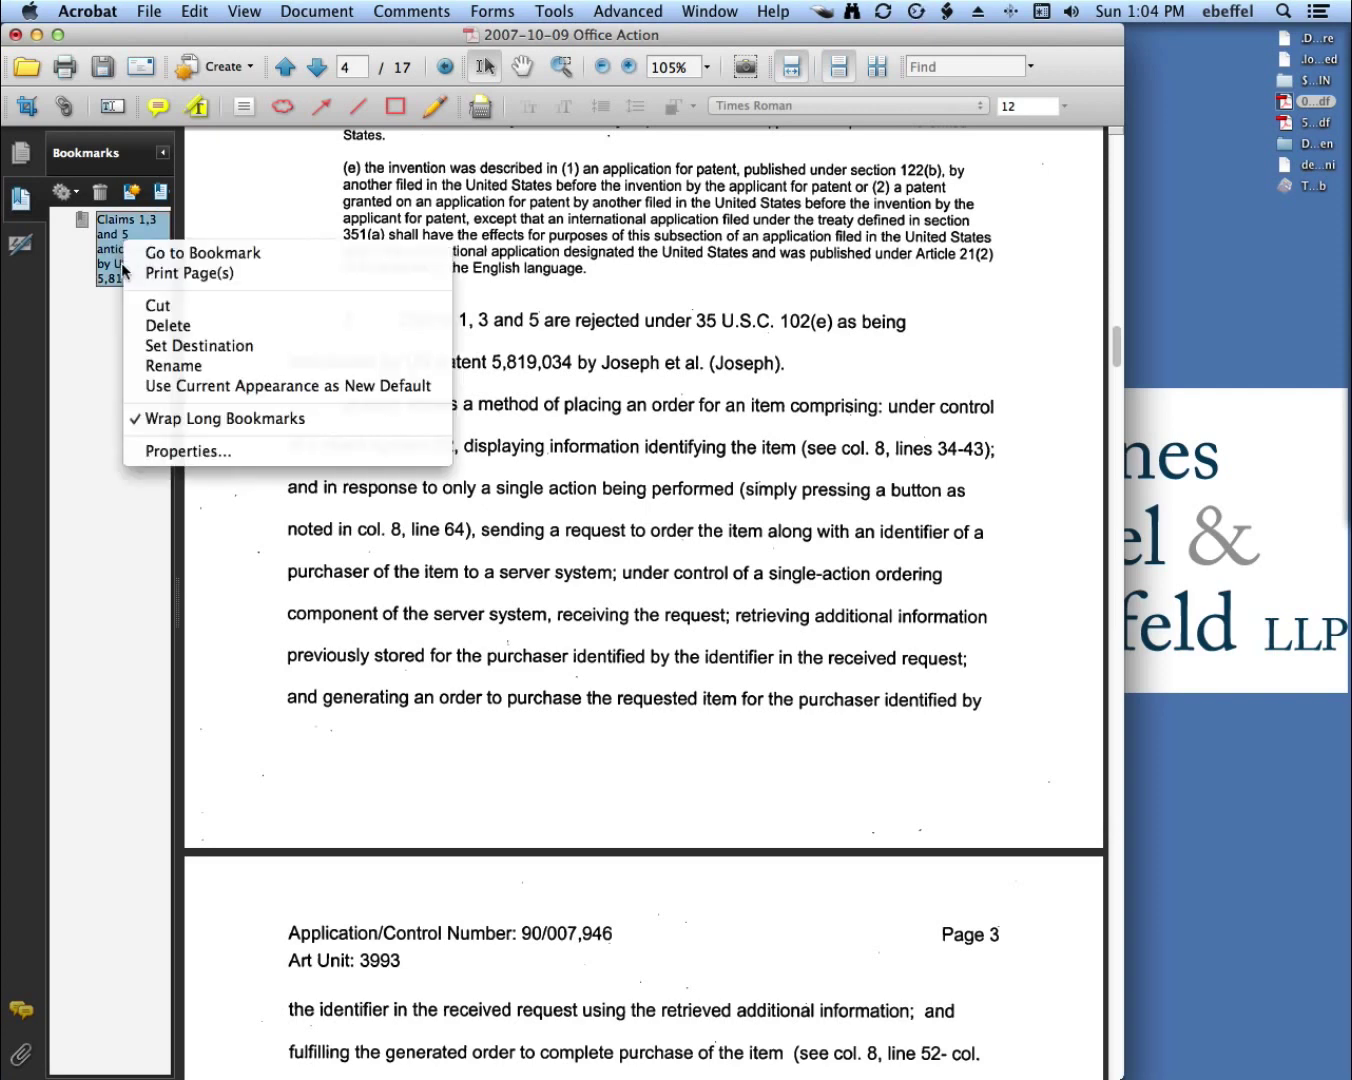
{"action": "left_click", "coordinate": [163, 347]}
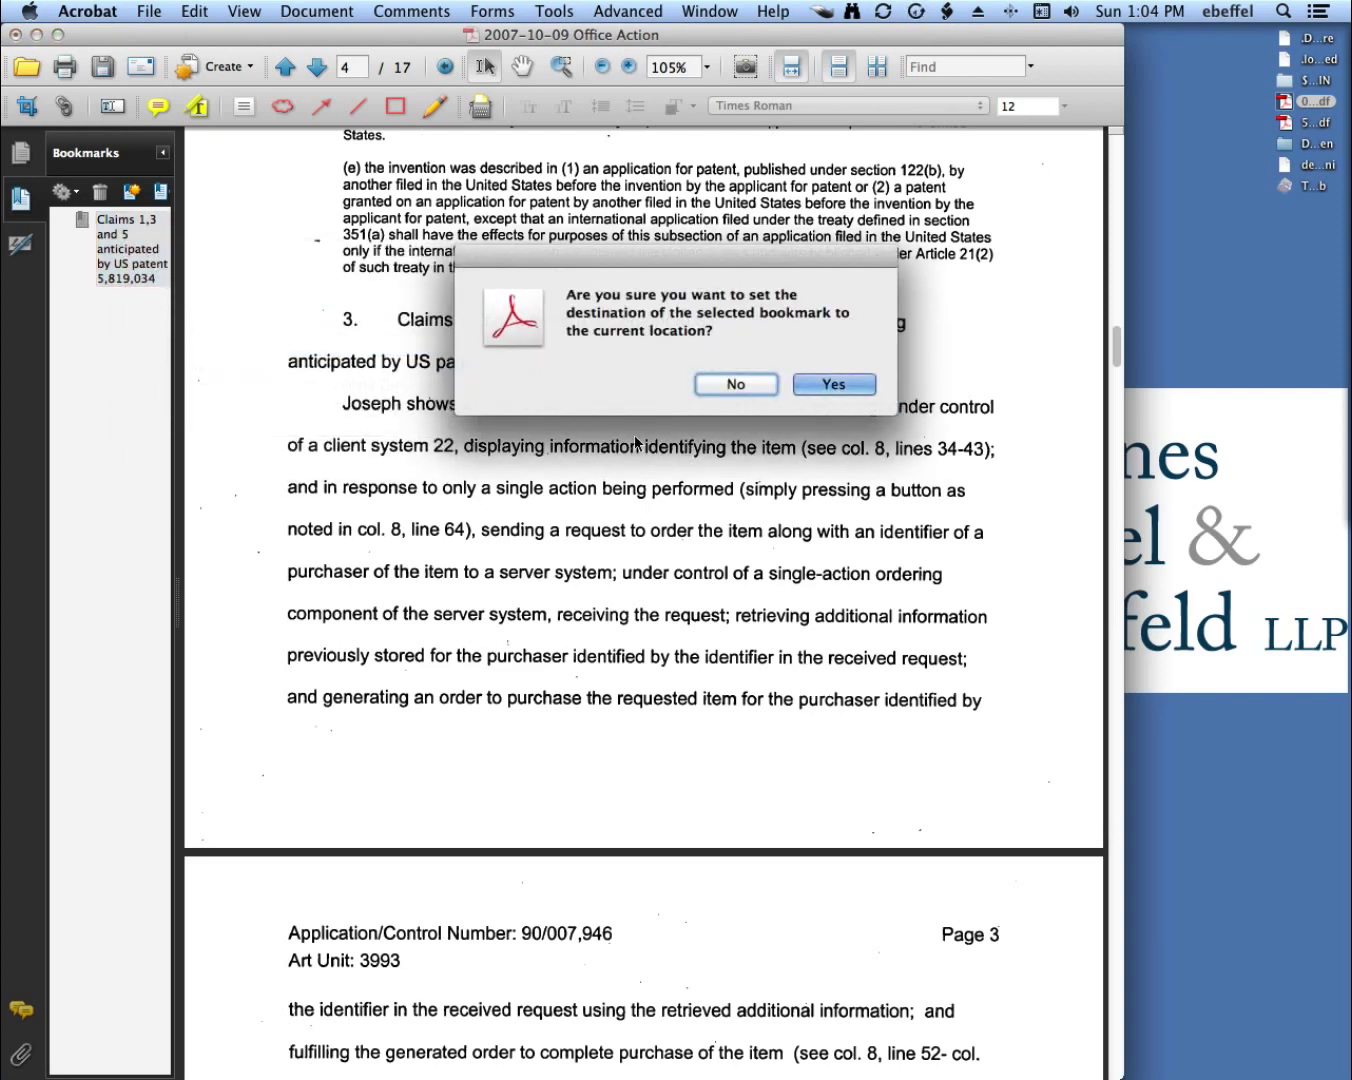
{"action": "left_click", "coordinate": [831, 387]}
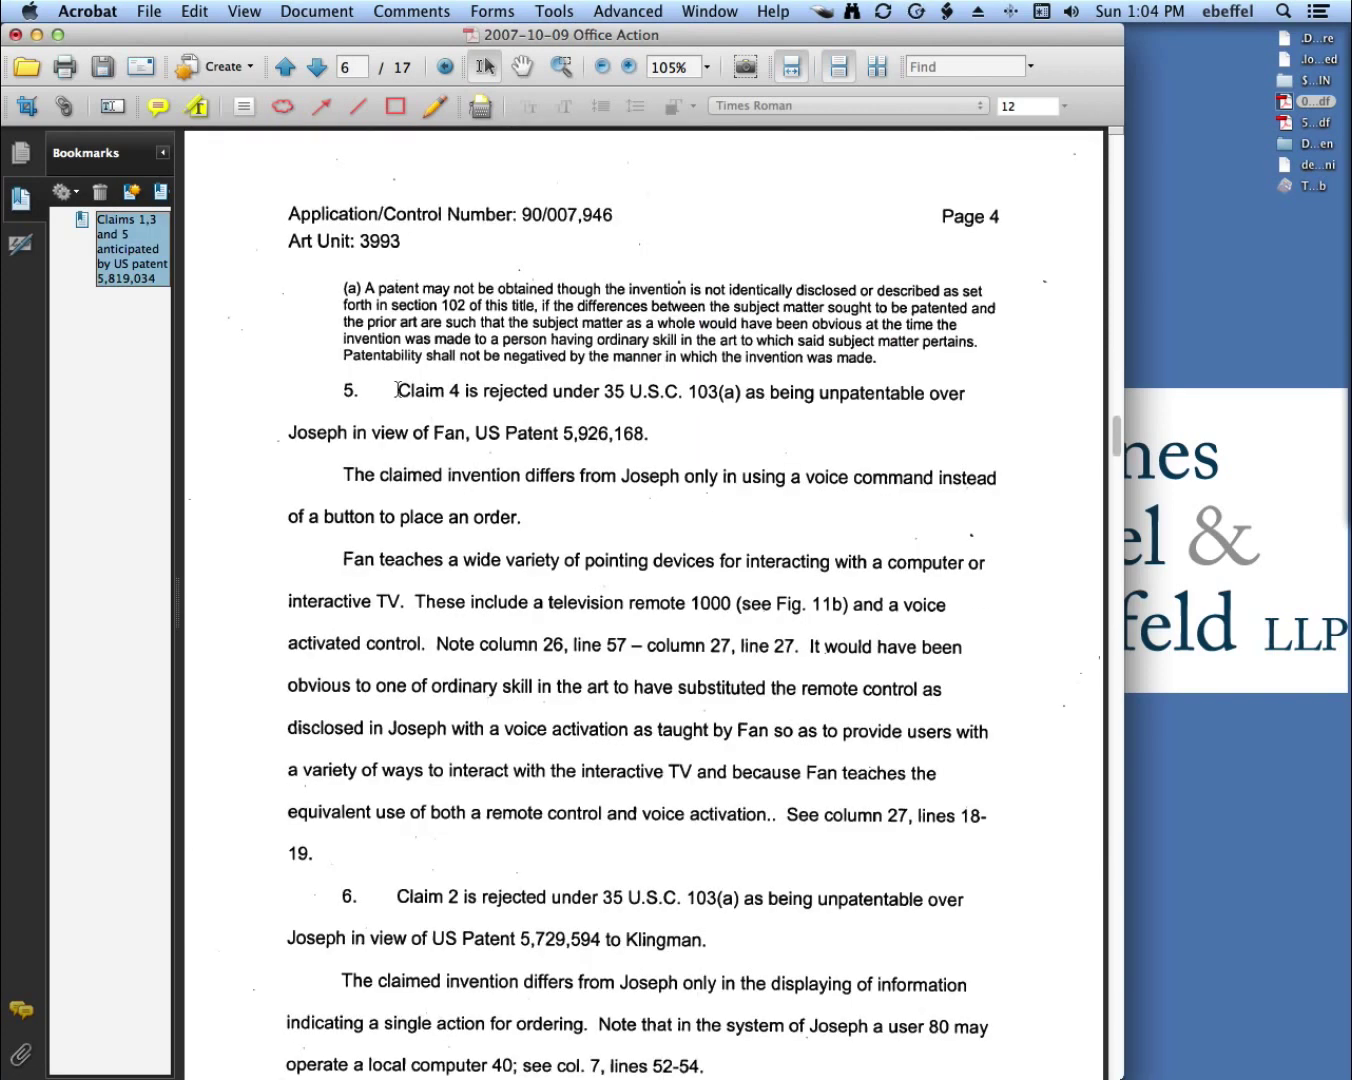
Step: Bookmark the Claim 4 rejection and the section 12 heading, removing the extra period after 12
{"action": "left_click_drag", "start_coordinate": [398, 390], "coordinate": [618, 436]}
{"action": "left_click", "coordinate": [131, 191]}
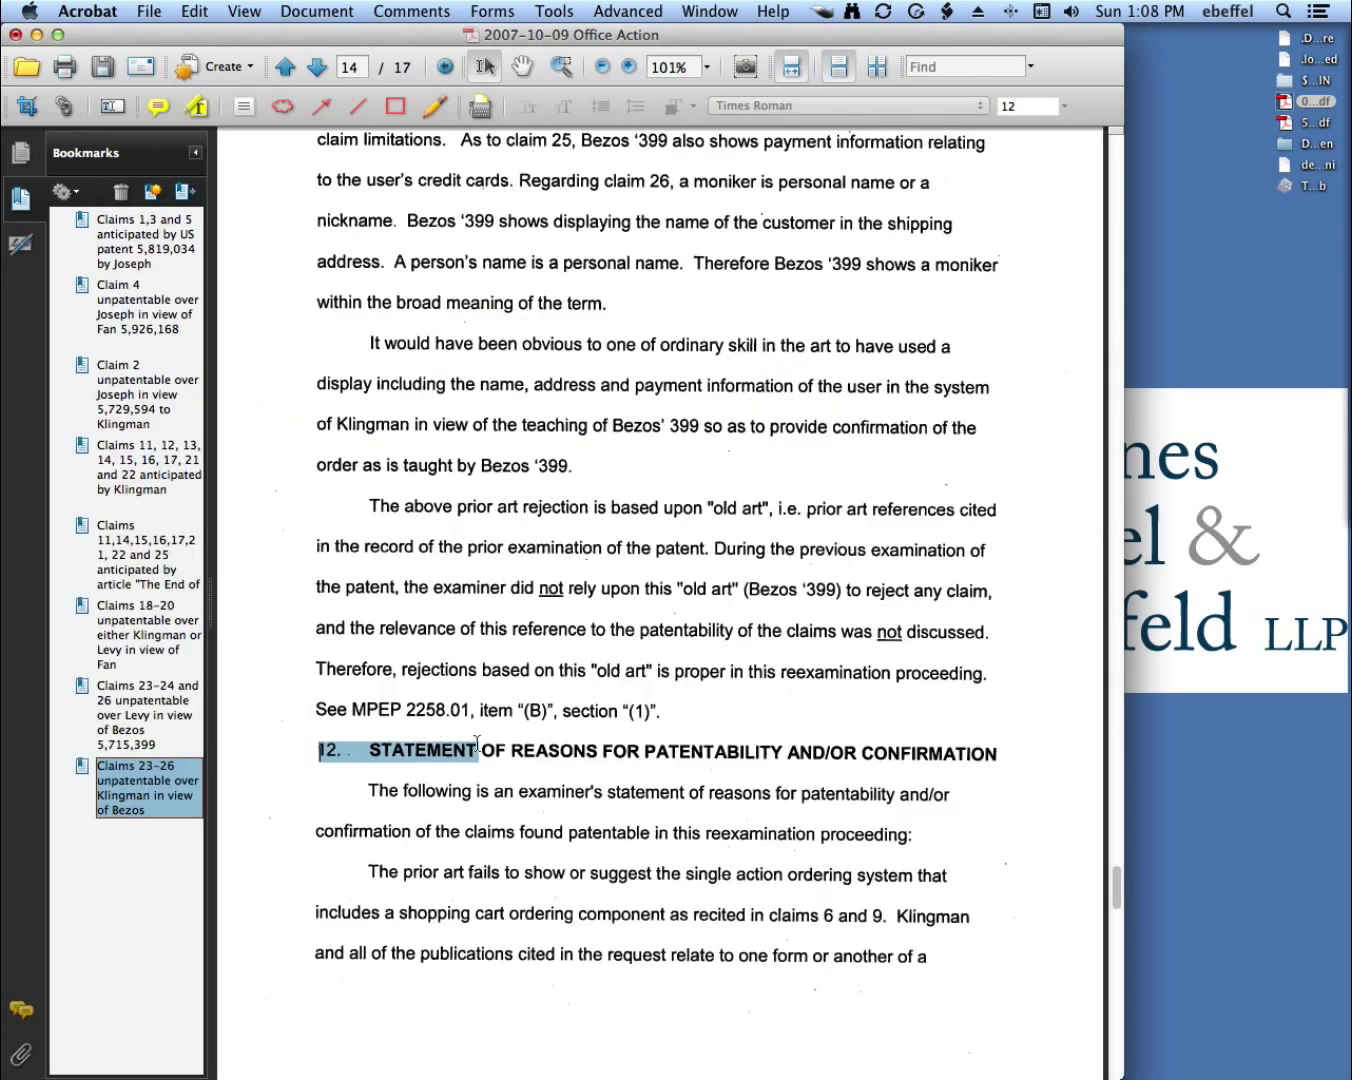
{"action": "left_click_drag", "start_coordinate": [477, 745], "coordinate": [931, 764]}
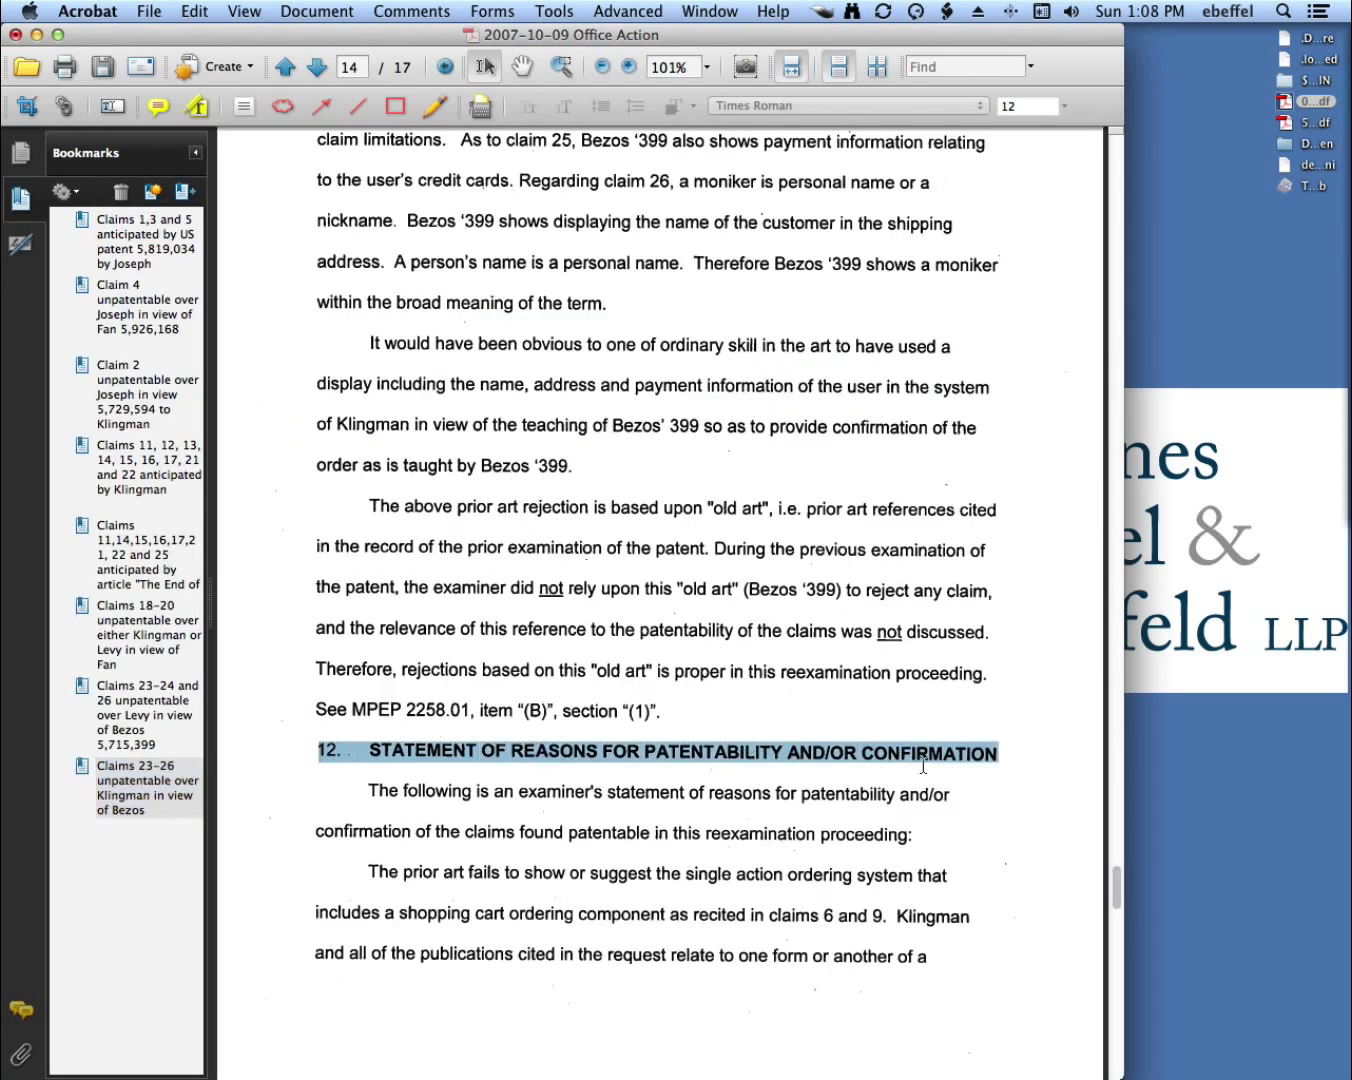
{"action": "left_click", "coordinate": [154, 198]}
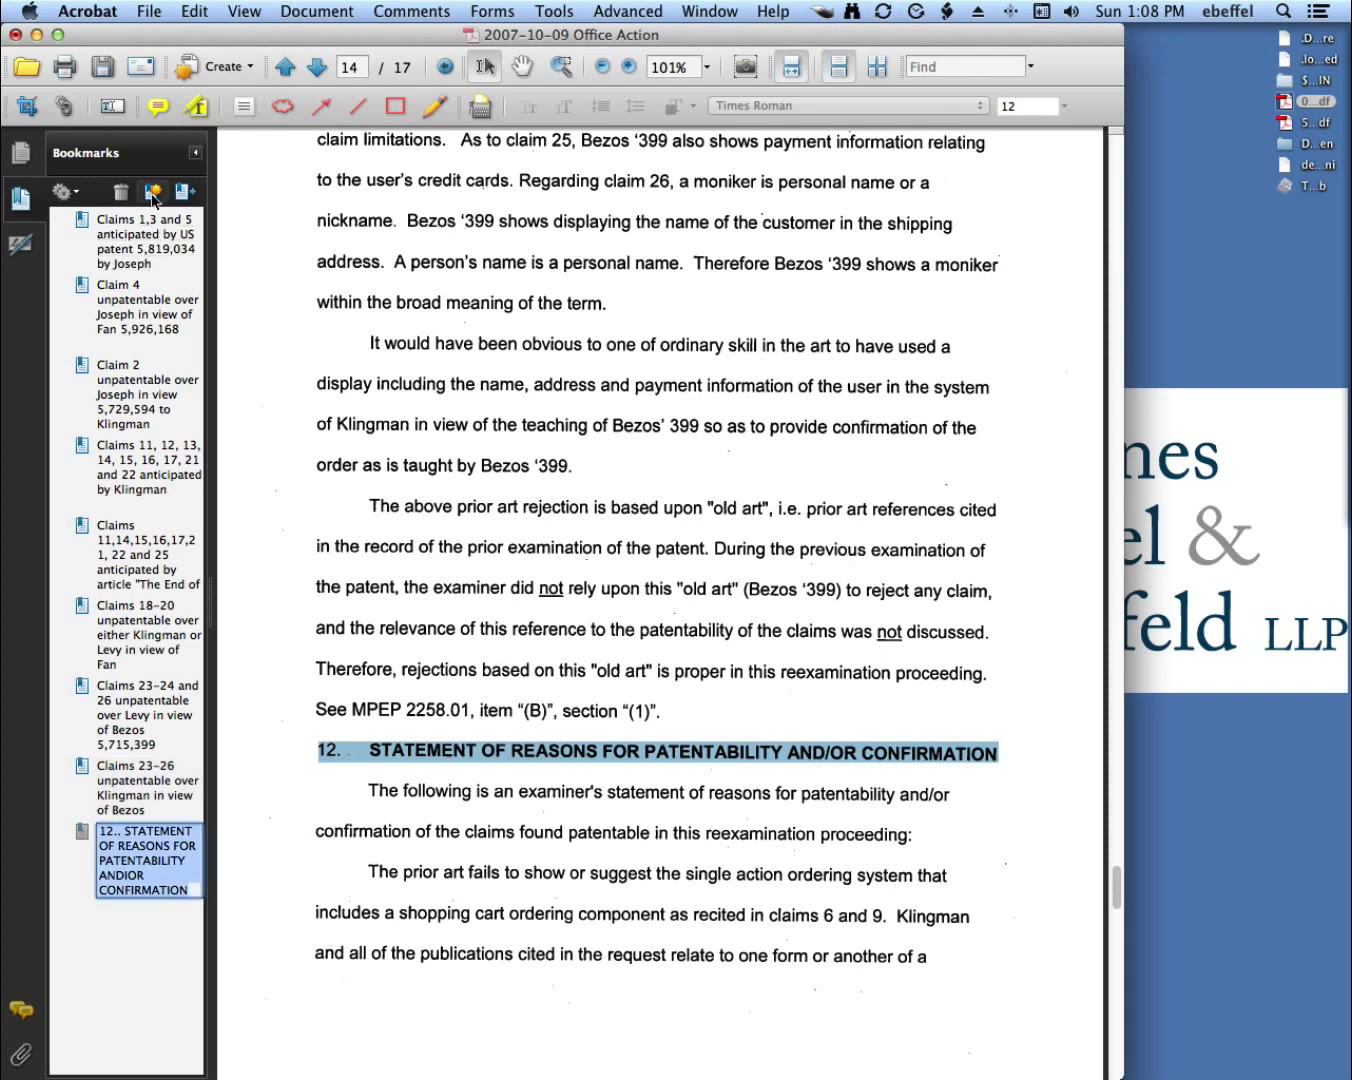
{"action": "left_click", "coordinate": [117, 845]}
{"action": "key", "text": "Up"}
{"action": "key", "text": "BackSpace"}
Step: Jump back to the Claims 1,3 and 5 passage using its bookmark
{"action": "scroll", "coordinate": [577, 793], "scroll_direction": "down", "scroll_amount": 5}
{"action": "scroll", "coordinate": [577, 796], "scroll_direction": "down", "scroll_amount": 9}
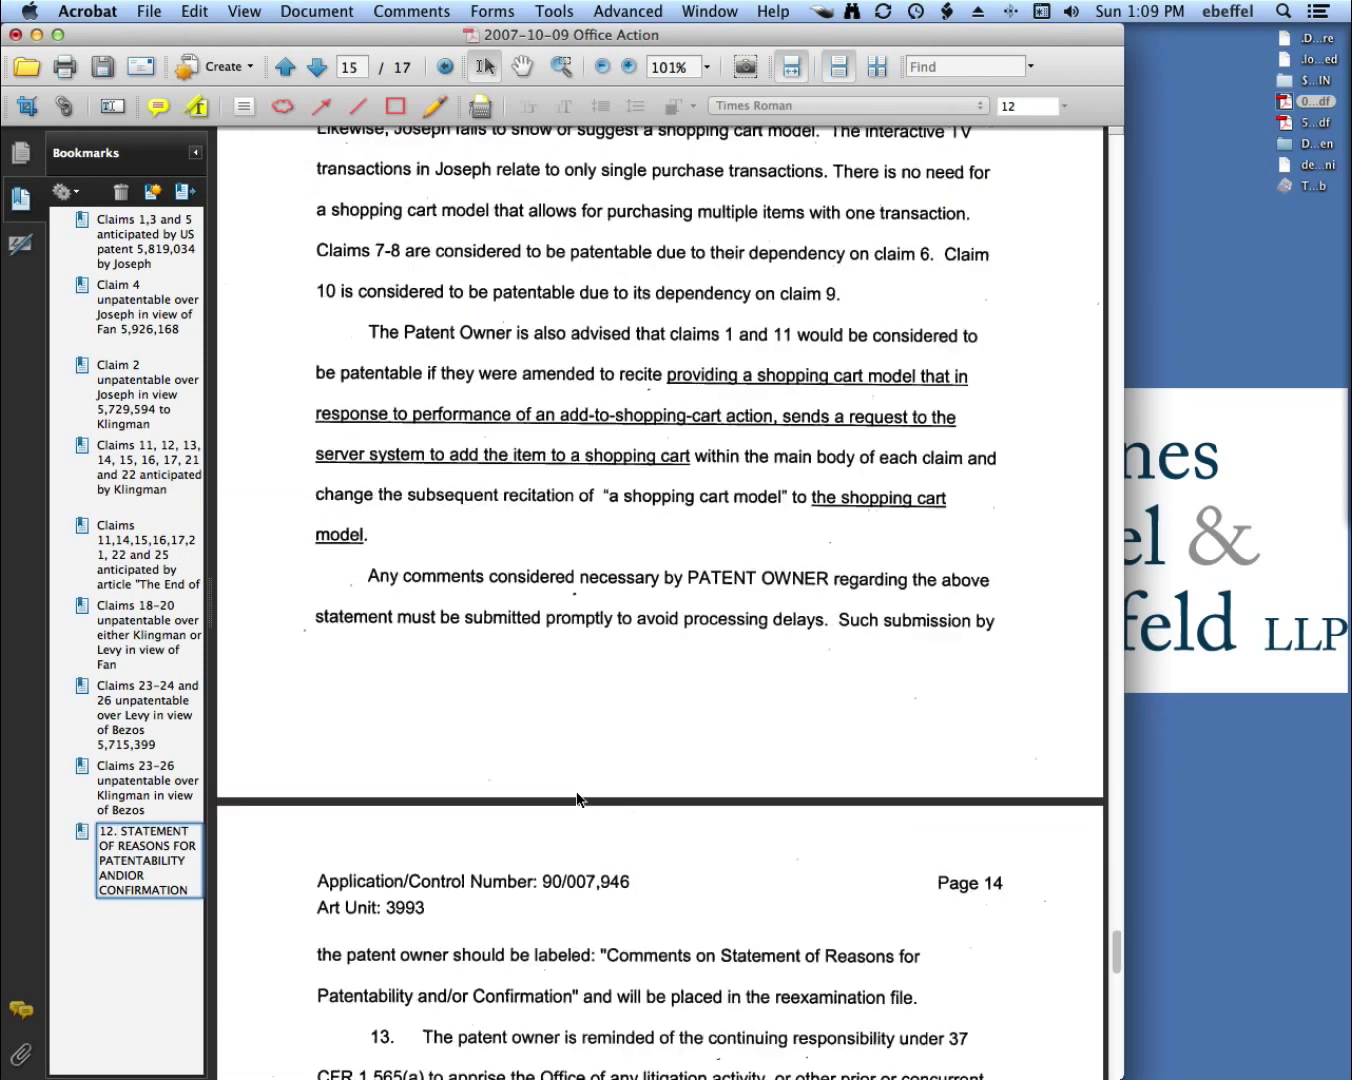
{"action": "scroll", "coordinate": [576, 798], "scroll_direction": "down", "scroll_amount": 1}
{"action": "scroll", "coordinate": [576, 799], "scroll_direction": "down", "scroll_amount": 2}
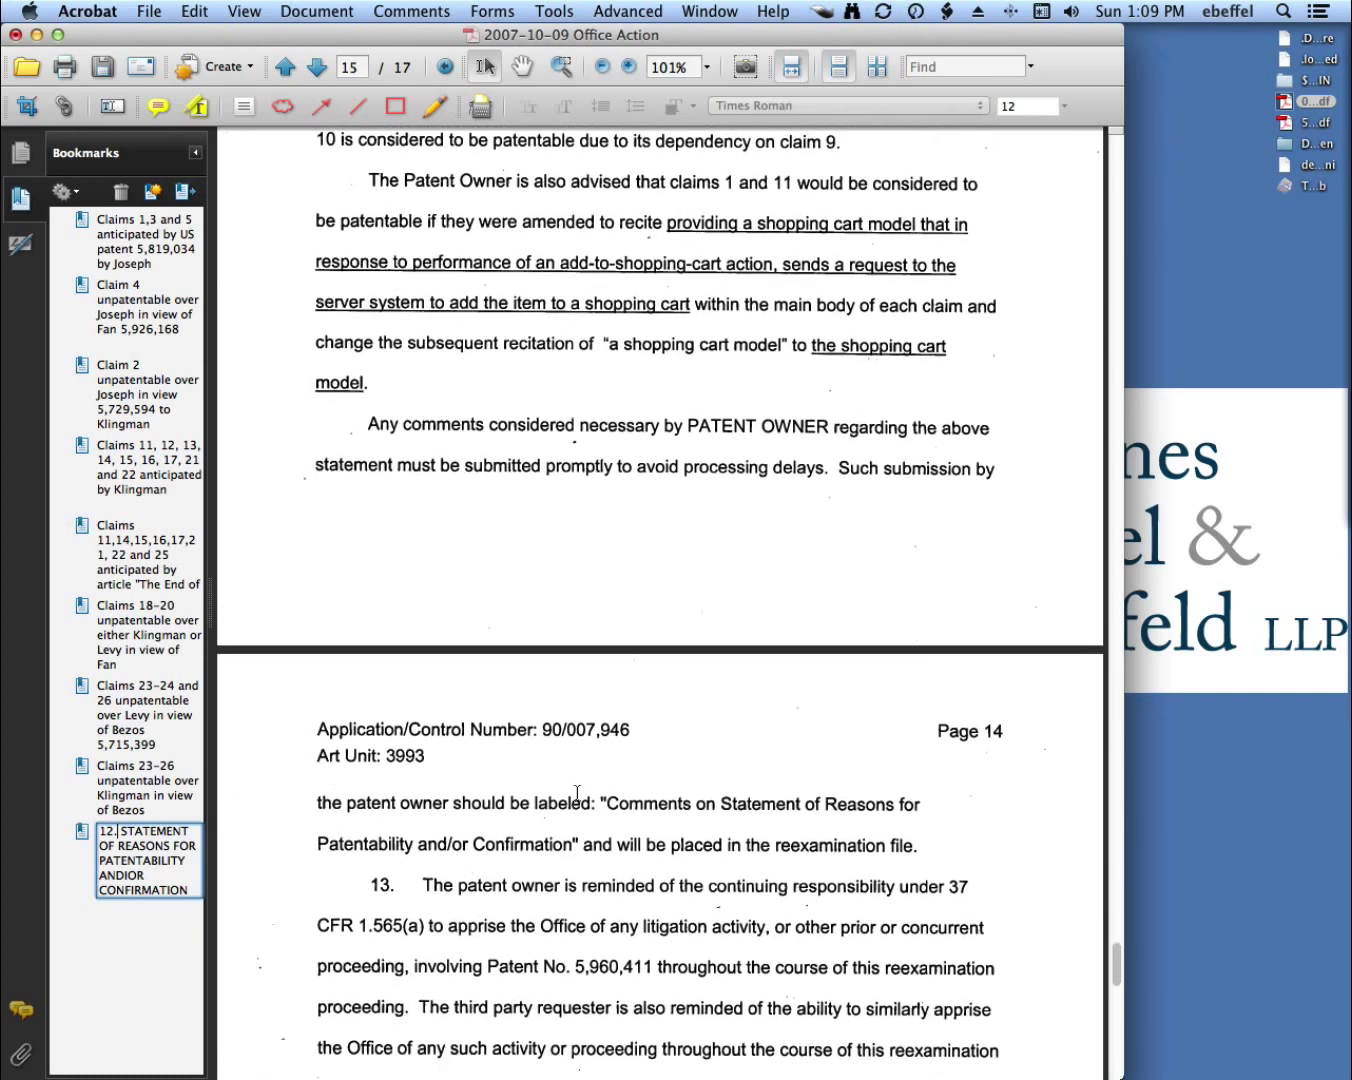
{"action": "left_click", "coordinate": [150, 227]}
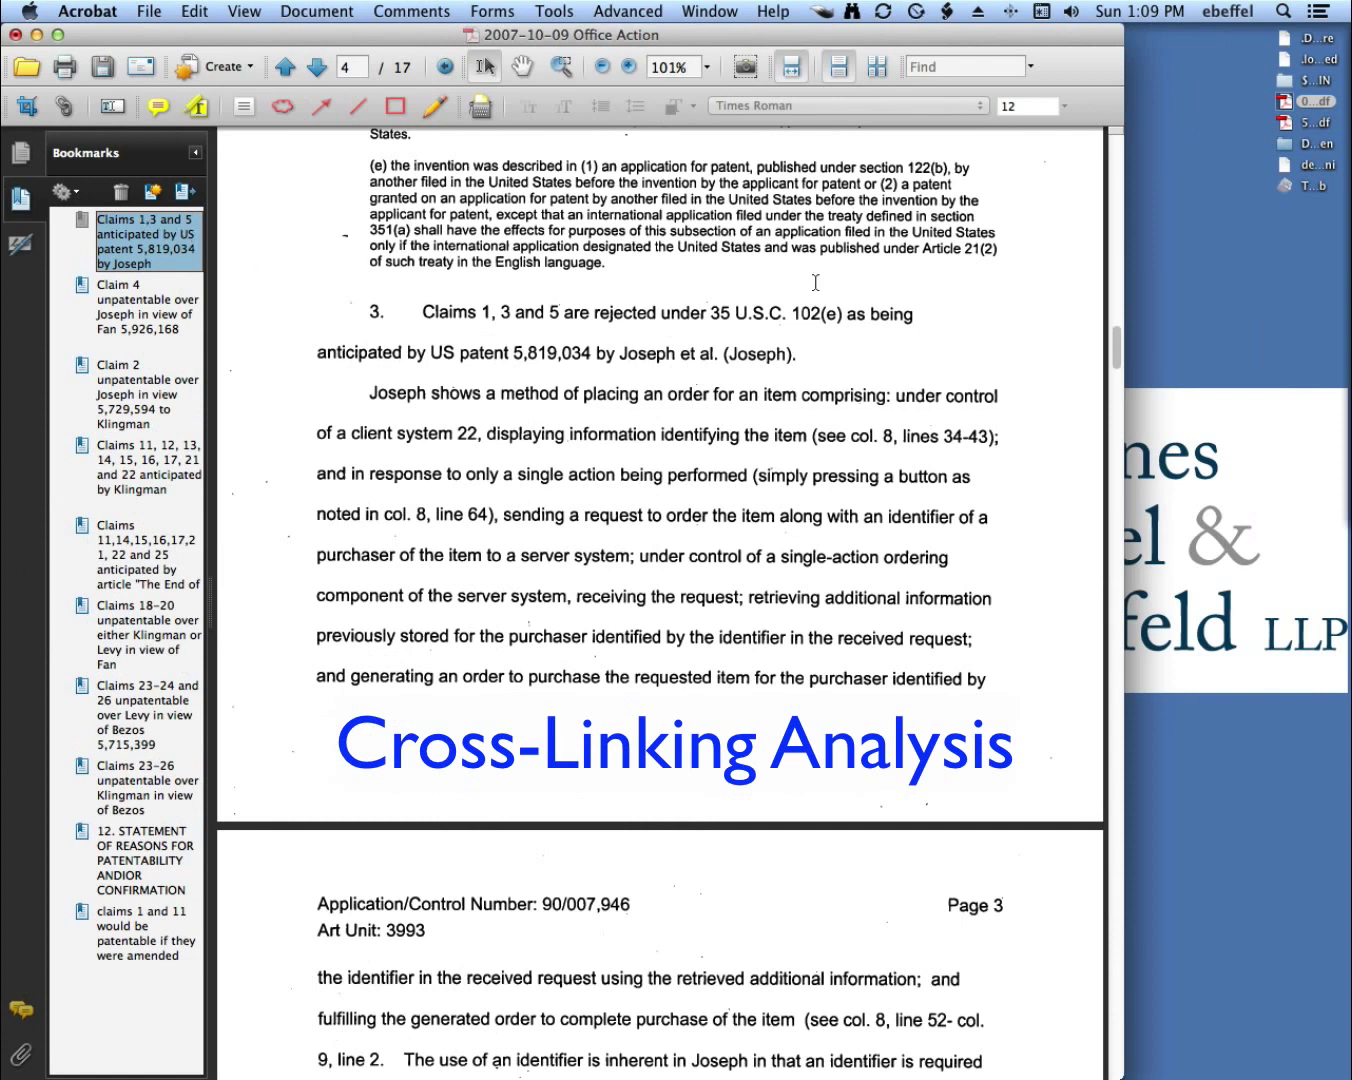
Step: Open the Joseph patent PDF and draw a link area around 'Joseph et al. (Joseph).'
{"action": "left_click", "coordinate": [1313, 124]}
{"action": "double_click", "coordinate": [1313, 124]}
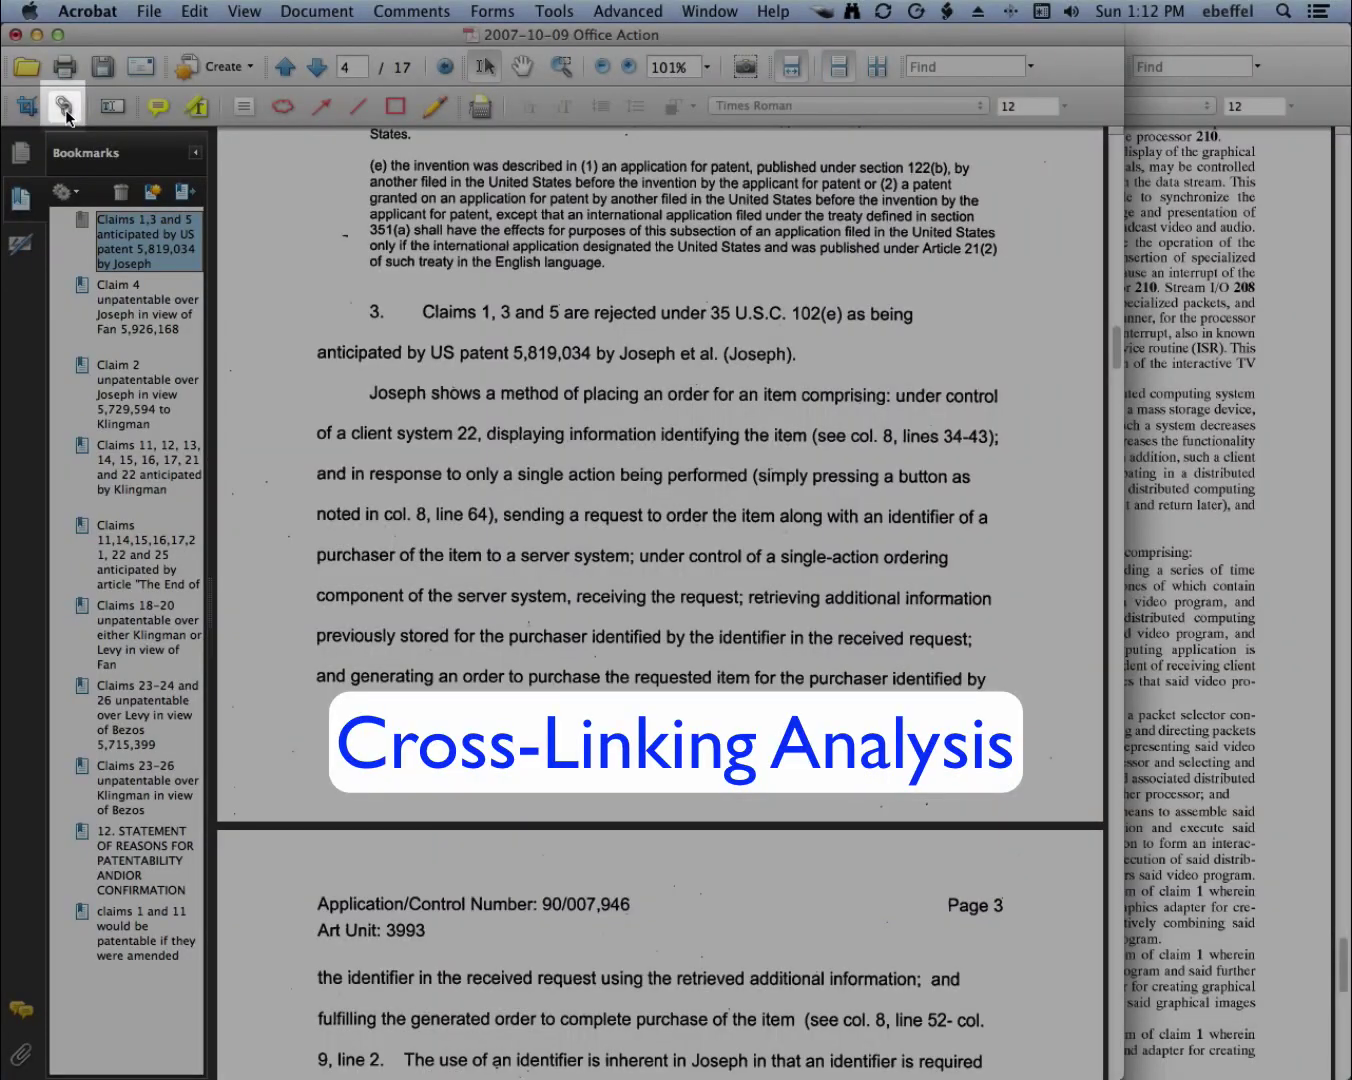
{"action": "left_click", "coordinate": [66, 116]}
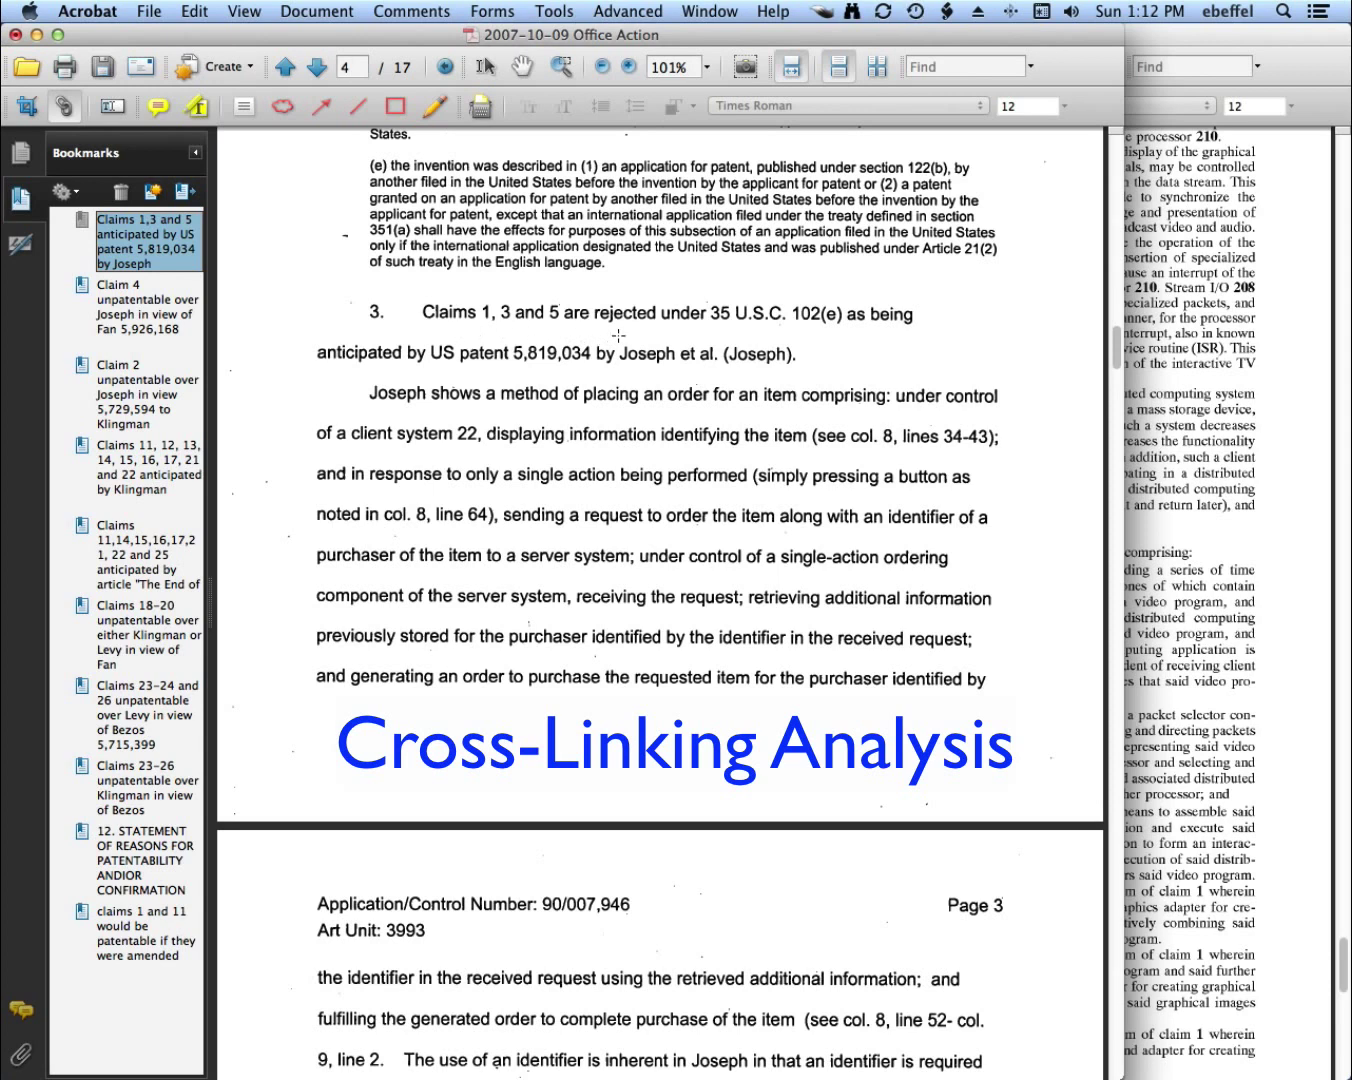
{"action": "left_click_drag", "start_coordinate": [618, 335], "coordinate": [799, 374]}
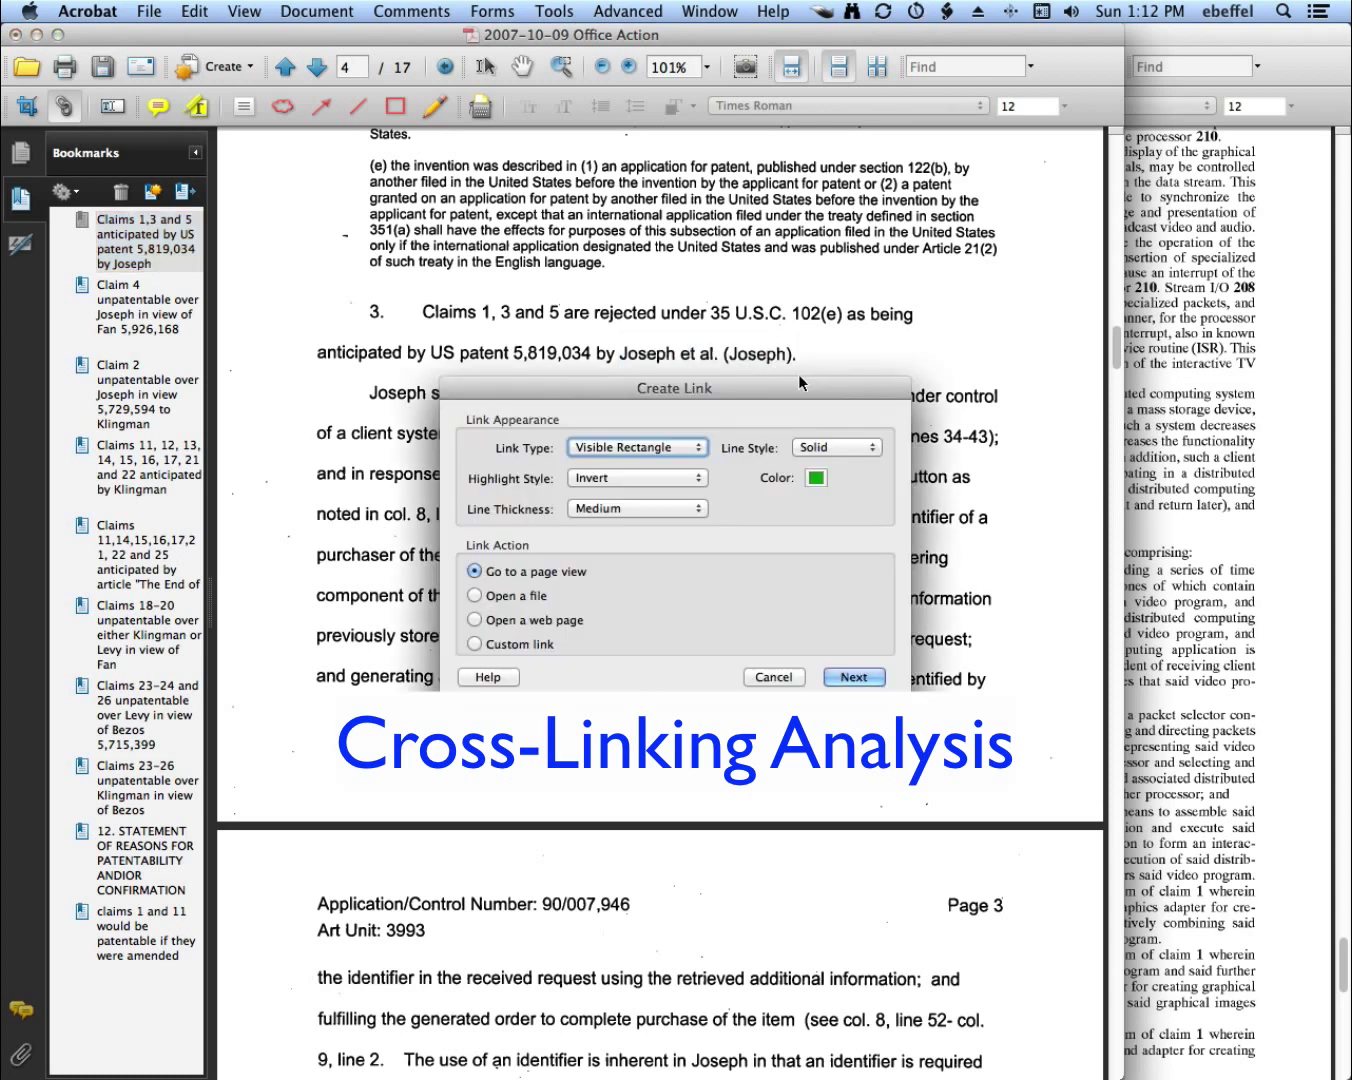
Step: Give the Joseph citation link a green rectangle with medium line thickness
{"action": "left_click", "coordinate": [814, 478]}
{"action": "left_click", "coordinate": [816, 484]}
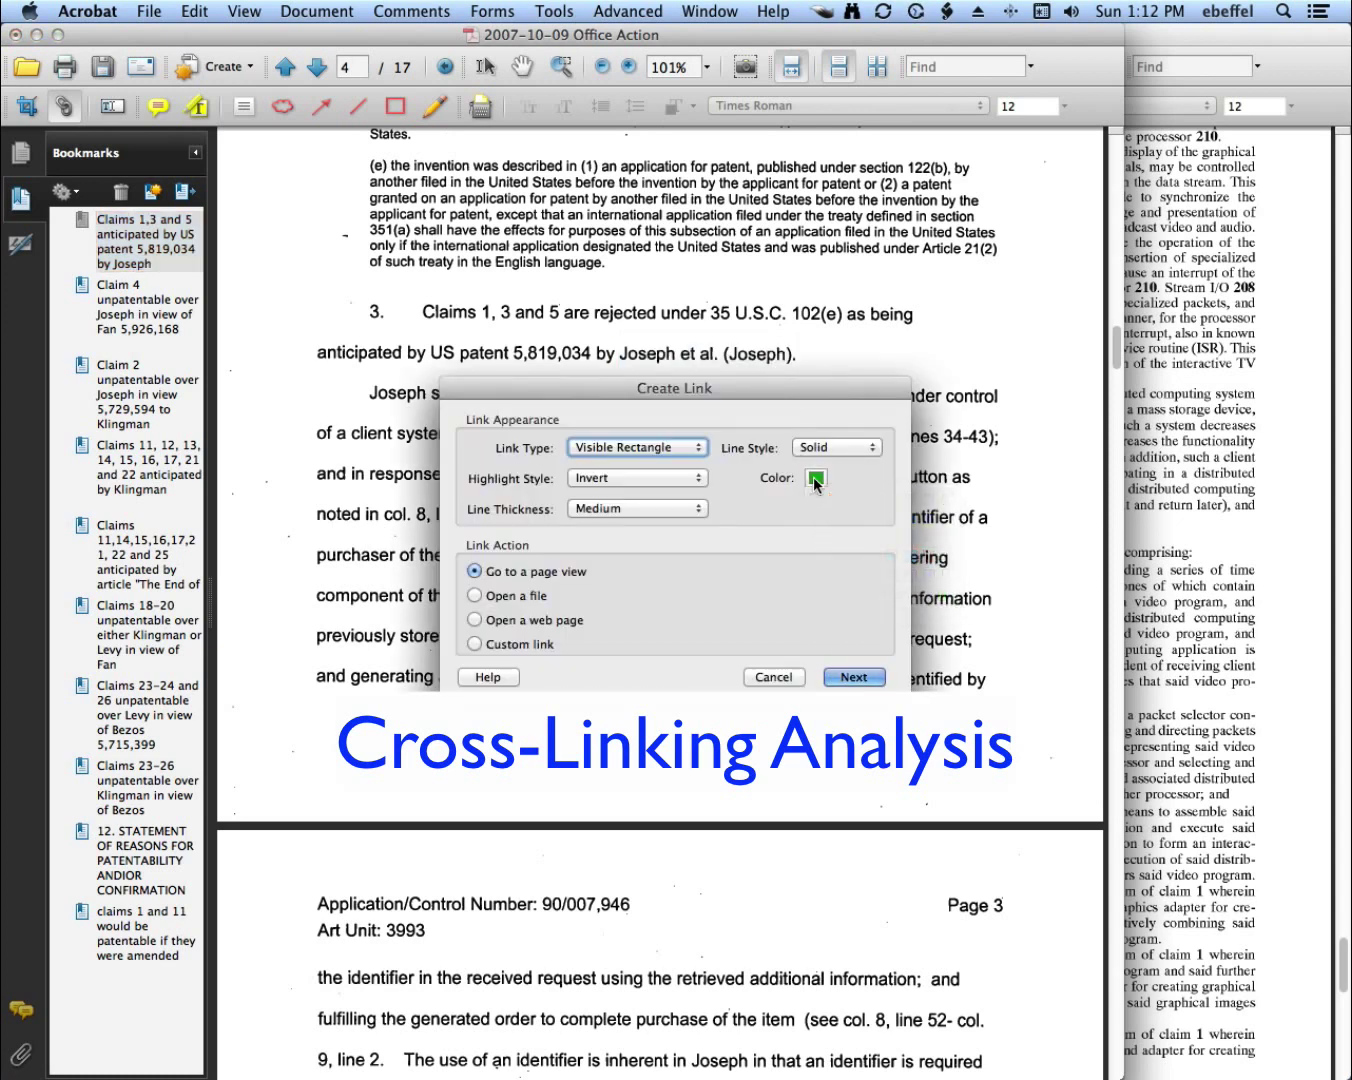
{"action": "left_click", "coordinate": [701, 512]}
{"action": "left_click", "coordinate": [699, 511]}
{"action": "left_click", "coordinate": [855, 678]}
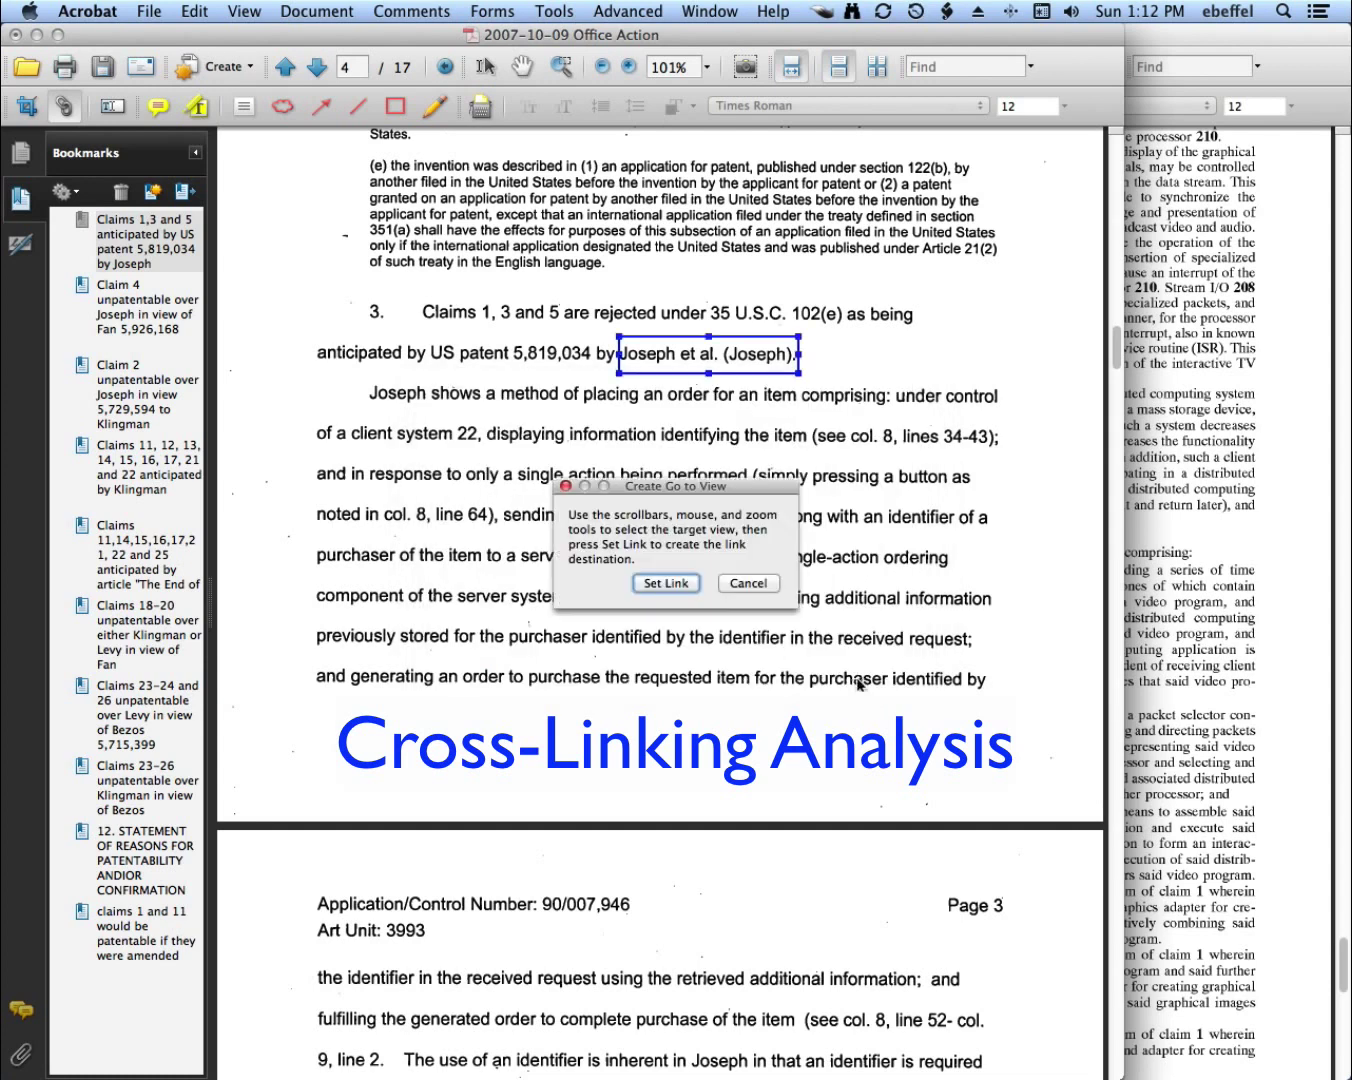
Step: Set the link's destination to page 1 of the Joseph patent
{"action": "left_click", "coordinate": [1188, 44]}
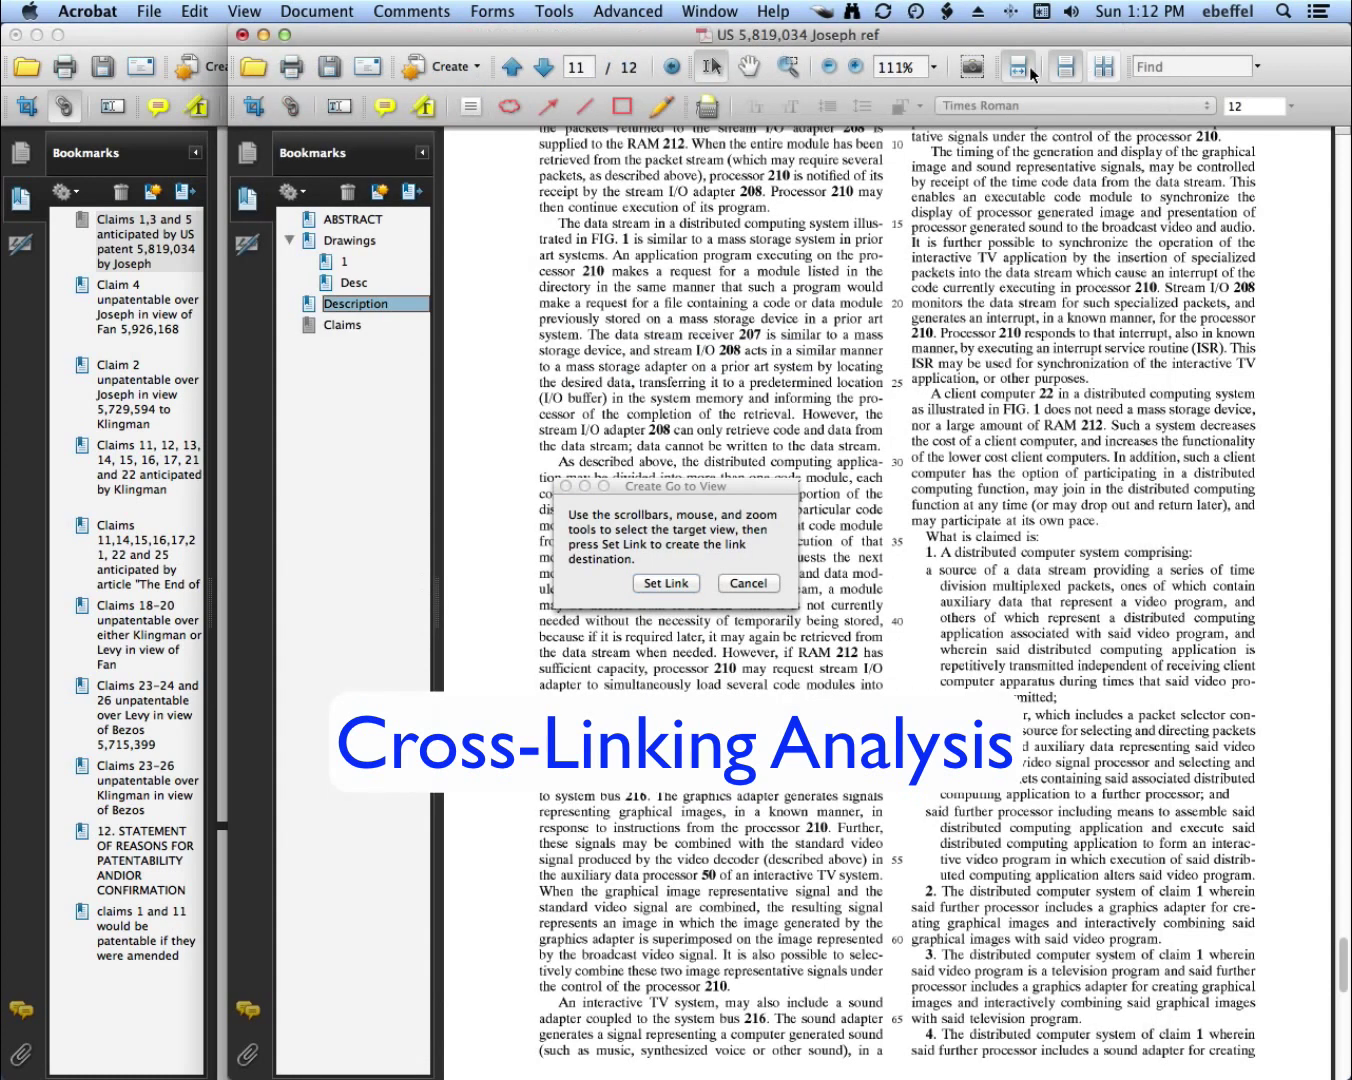
{"action": "left_click", "coordinate": [586, 67]}
{"action": "type", "text": "1"}
{"action": "key", "text": "Return"}
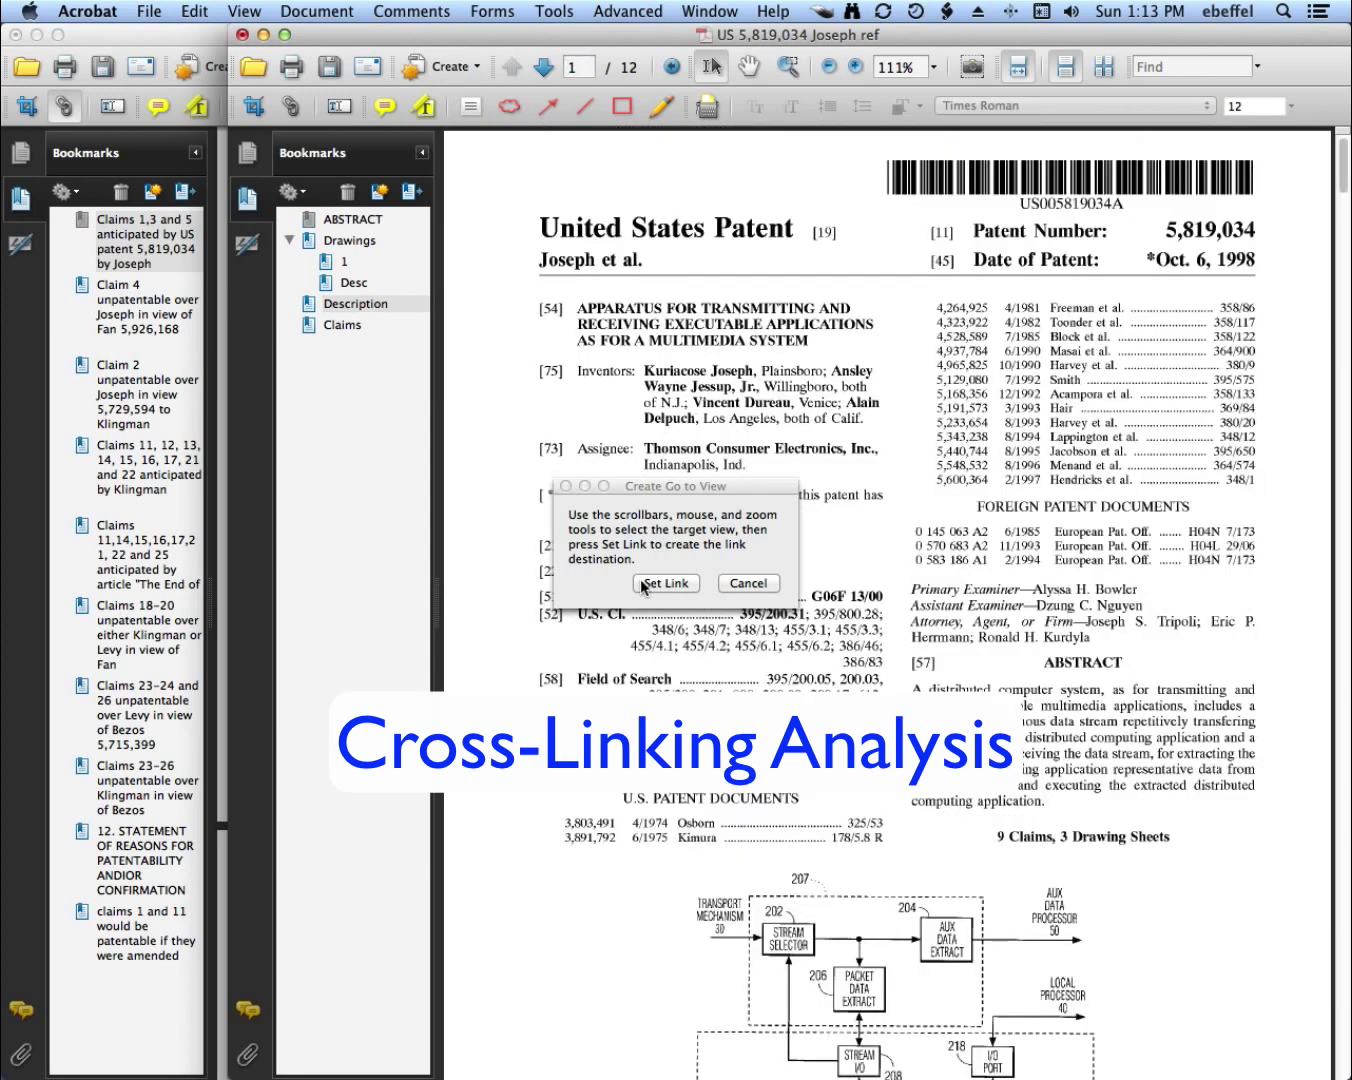
{"action": "left_click", "coordinate": [646, 584]}
{"action": "left_click", "coordinate": [645, 584]}
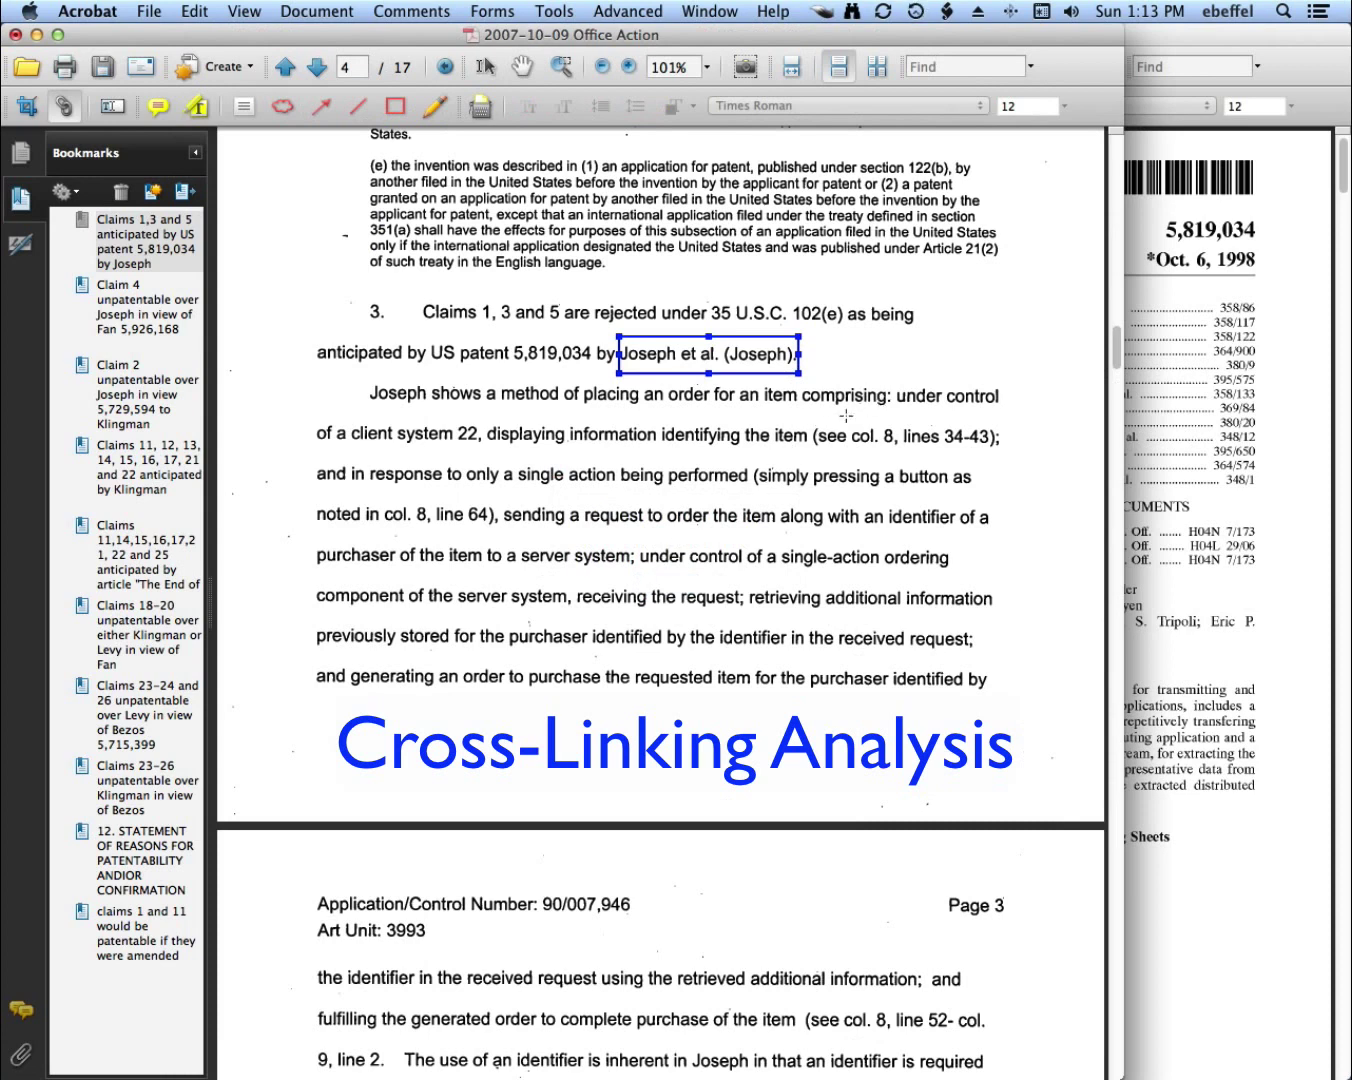
Step: Link 'col. 8, lines 34-43' to page 8 of the Joseph patent, boxing those lines in red
{"action": "left_click_drag", "start_coordinate": [846, 416], "coordinate": [997, 455]}
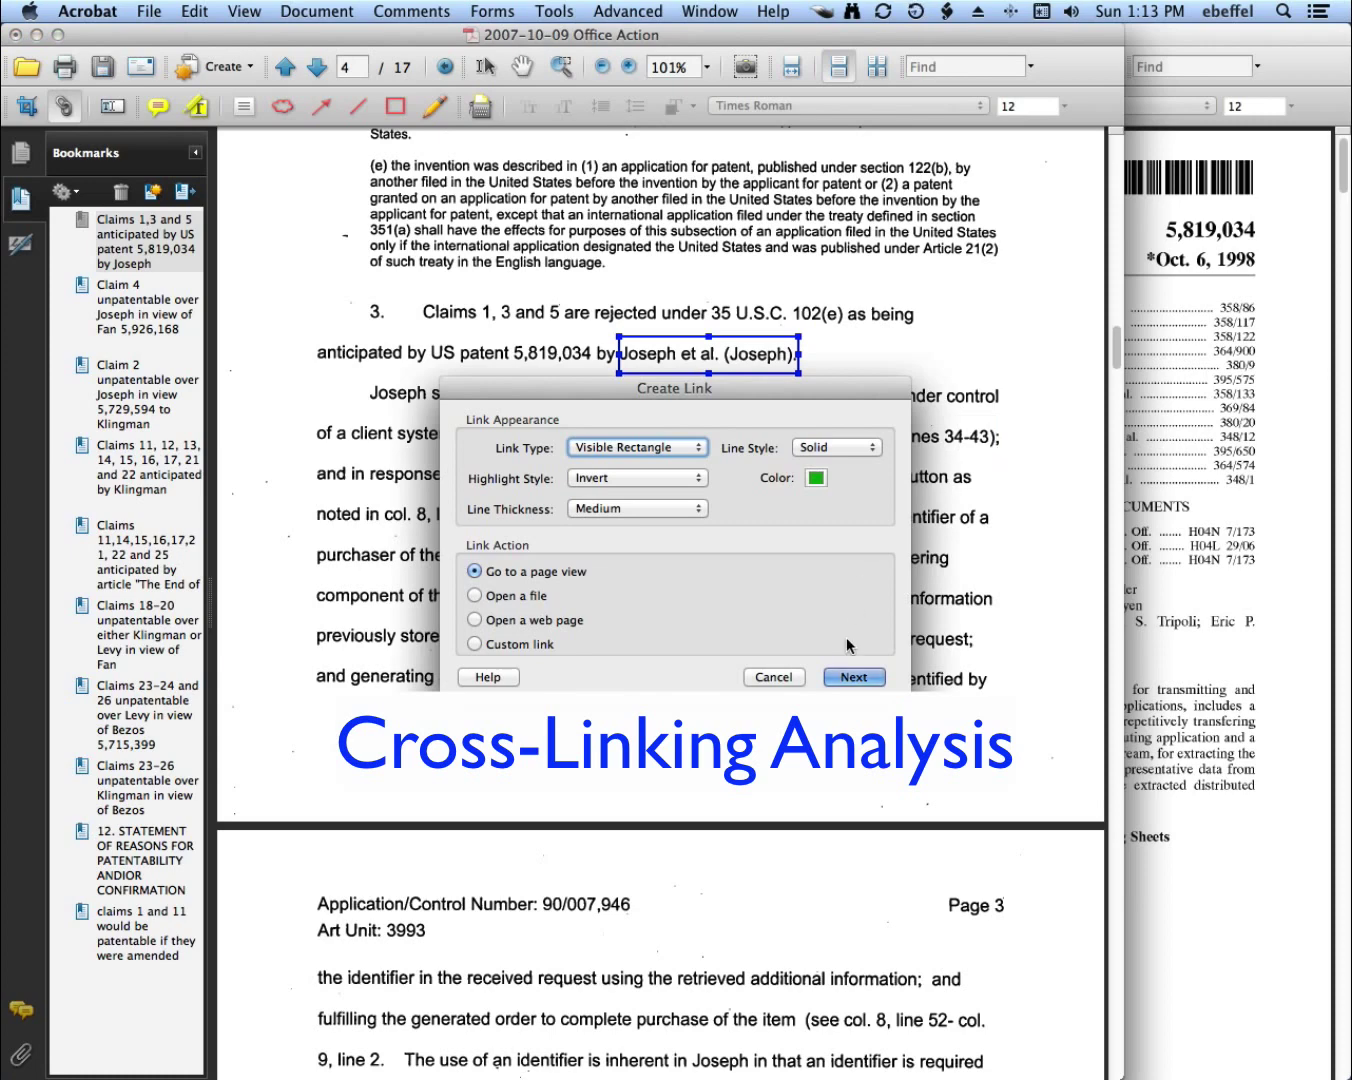
{"action": "left_click", "coordinate": [852, 681]}
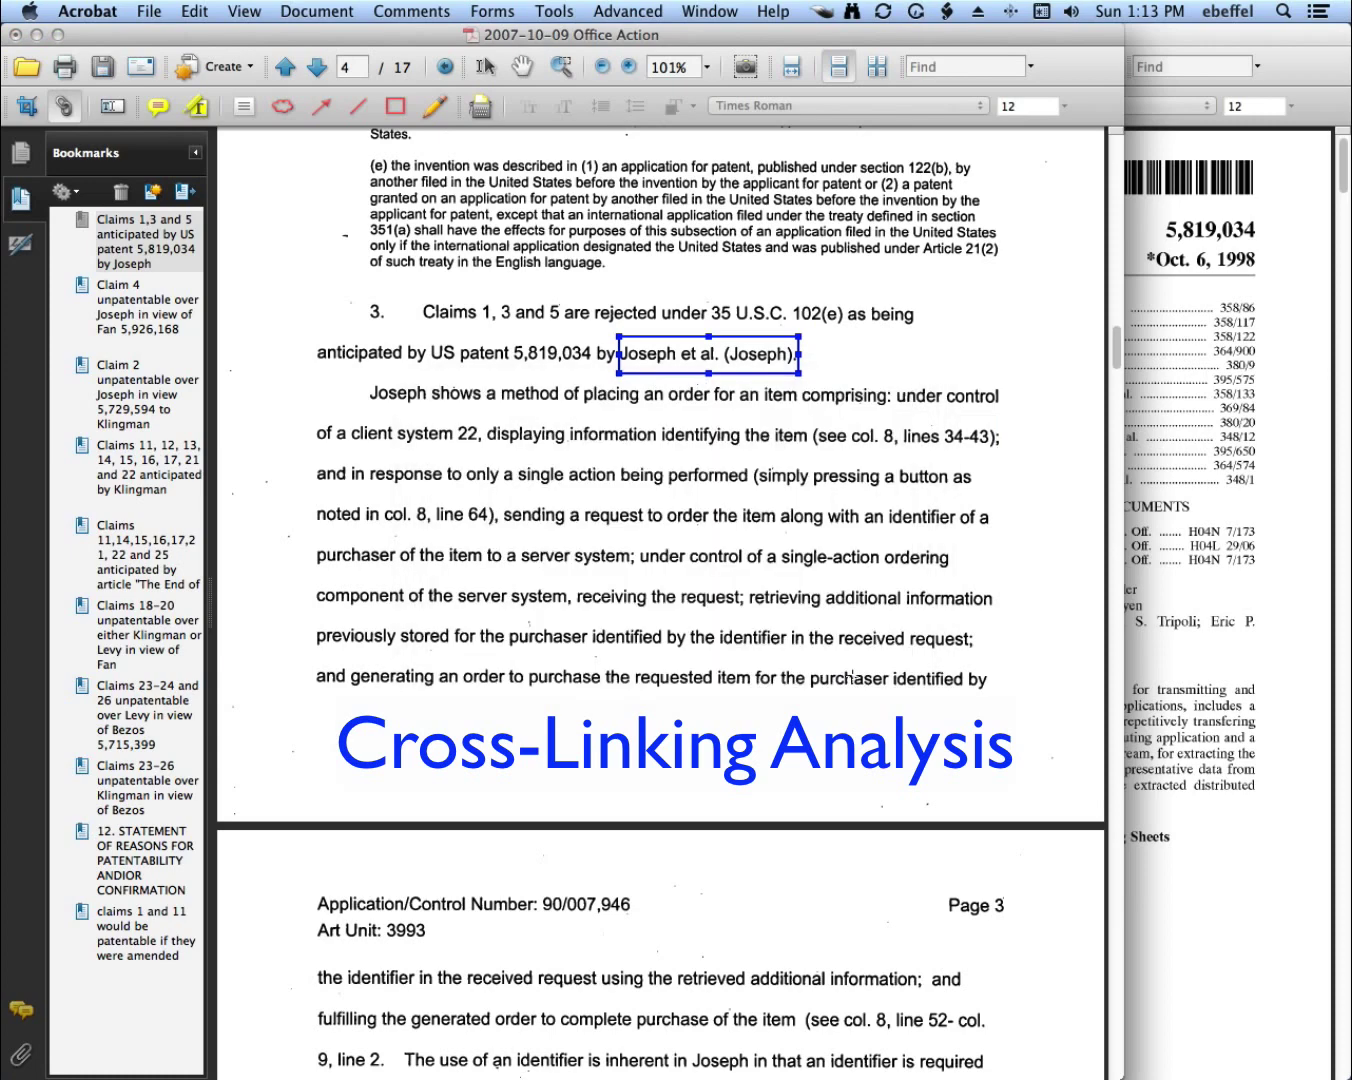
{"action": "left_click", "coordinate": [1190, 50]}
{"action": "scroll", "coordinate": [614, 283], "scroll_direction": "down", "scroll_amount": 3}
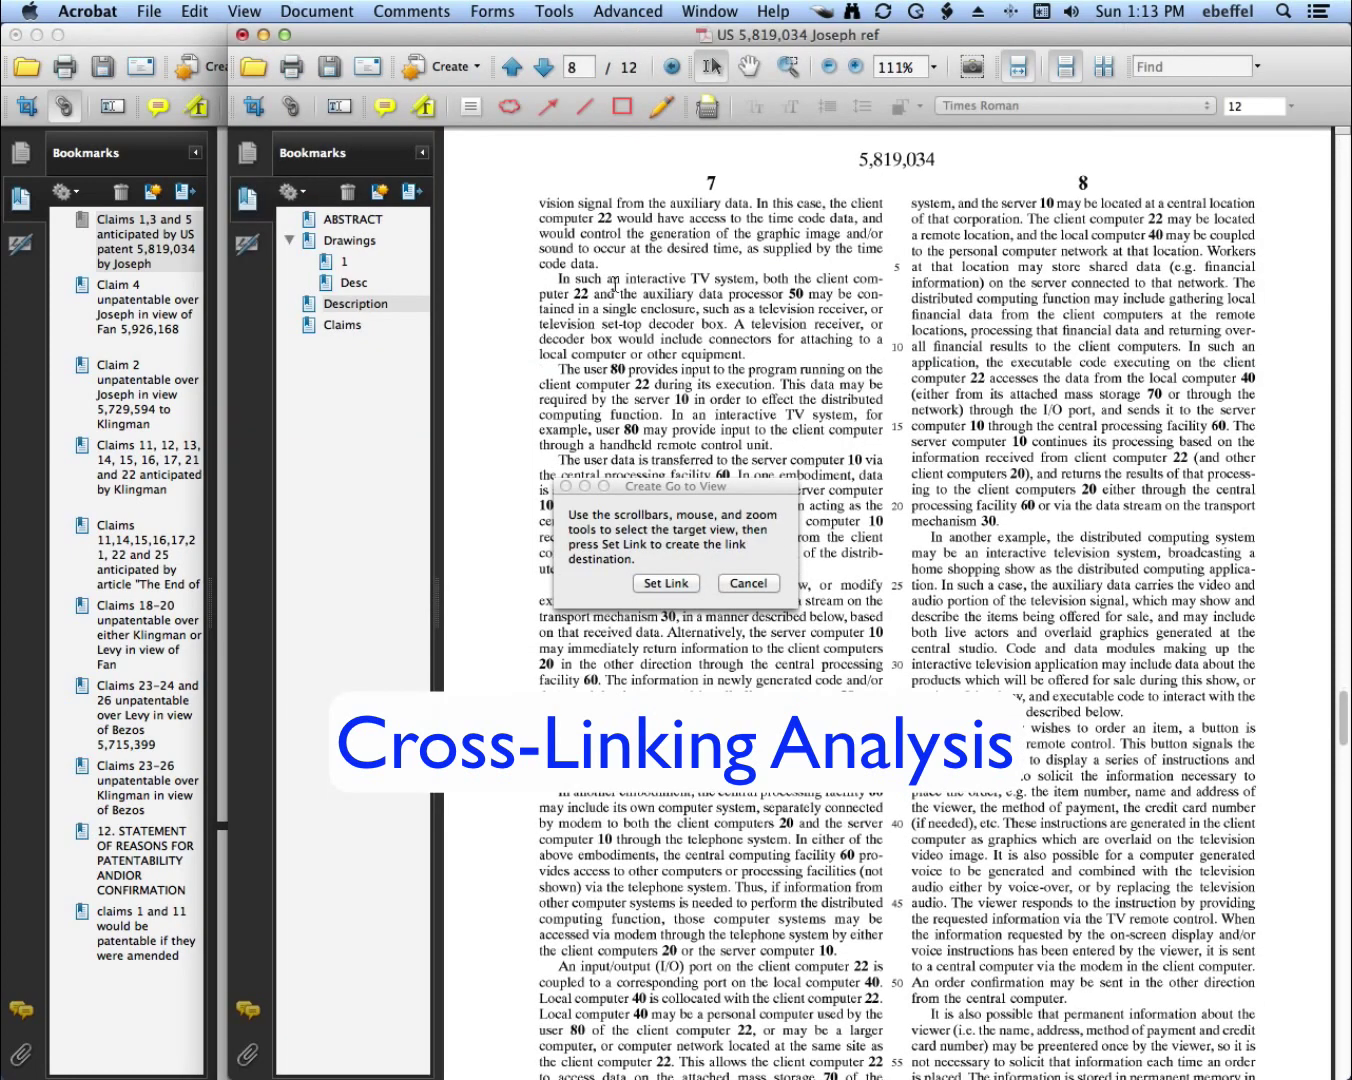
{"action": "scroll", "coordinate": [613, 285], "scroll_direction": "down", "scroll_amount": 1}
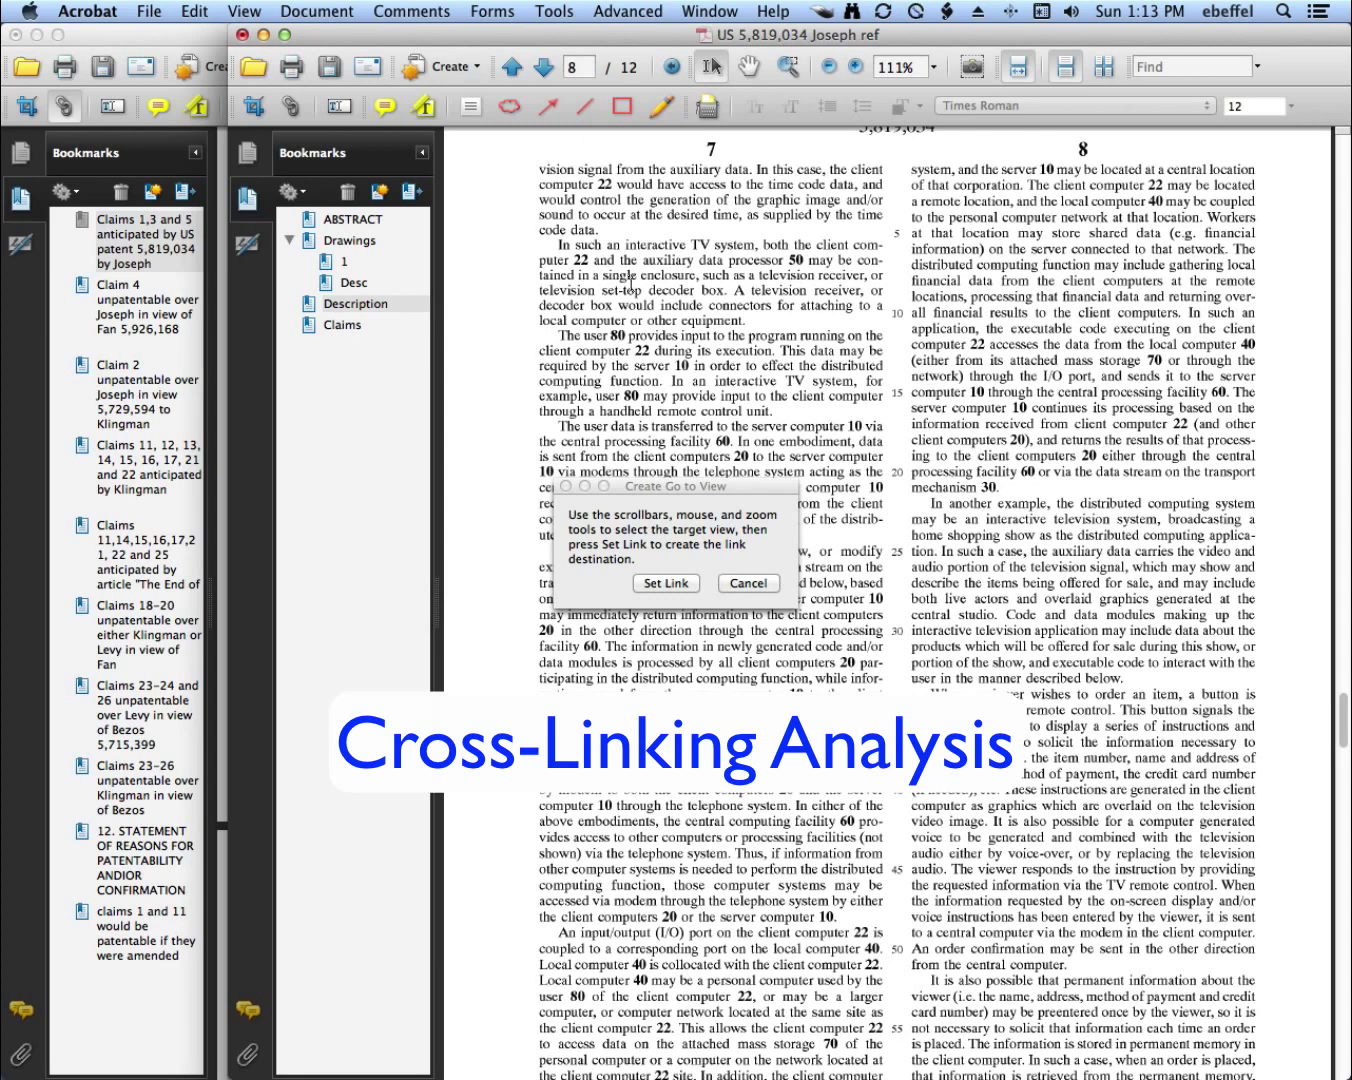
{"action": "left_click", "coordinate": [623, 108]}
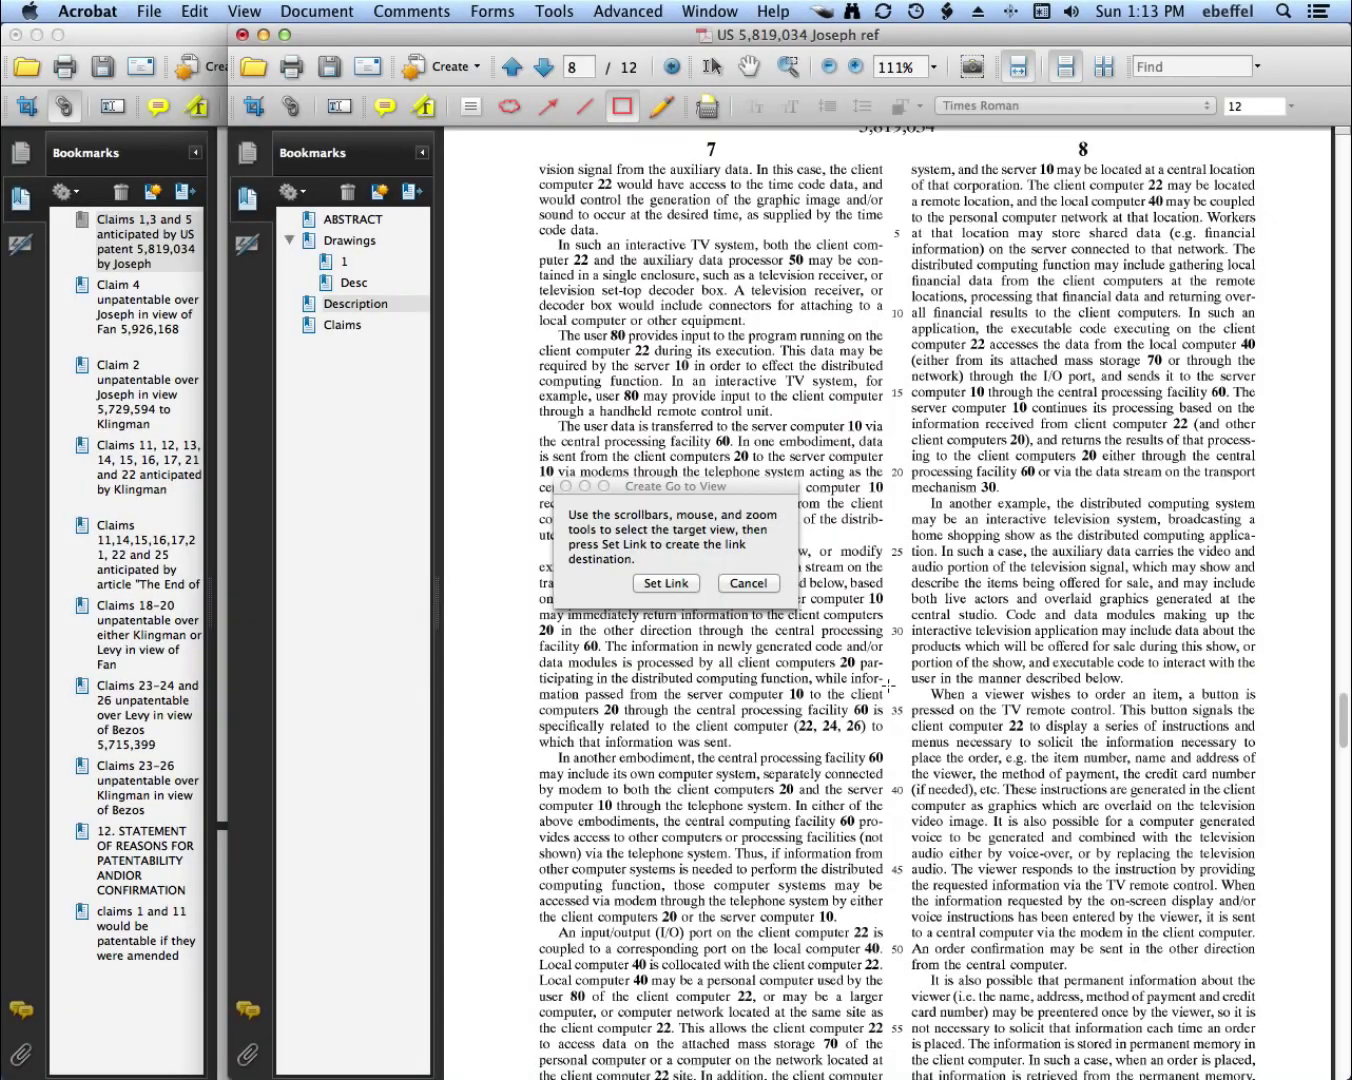
{"action": "mouse_move", "coordinate": [889, 685]}
{"action": "left_mouse_down"}
{"action": "mouse_move", "coordinate": [1272, 857]}
{"action": "mouse_move", "coordinate": [1267, 846]}
{"action": "left_mouse_up"}
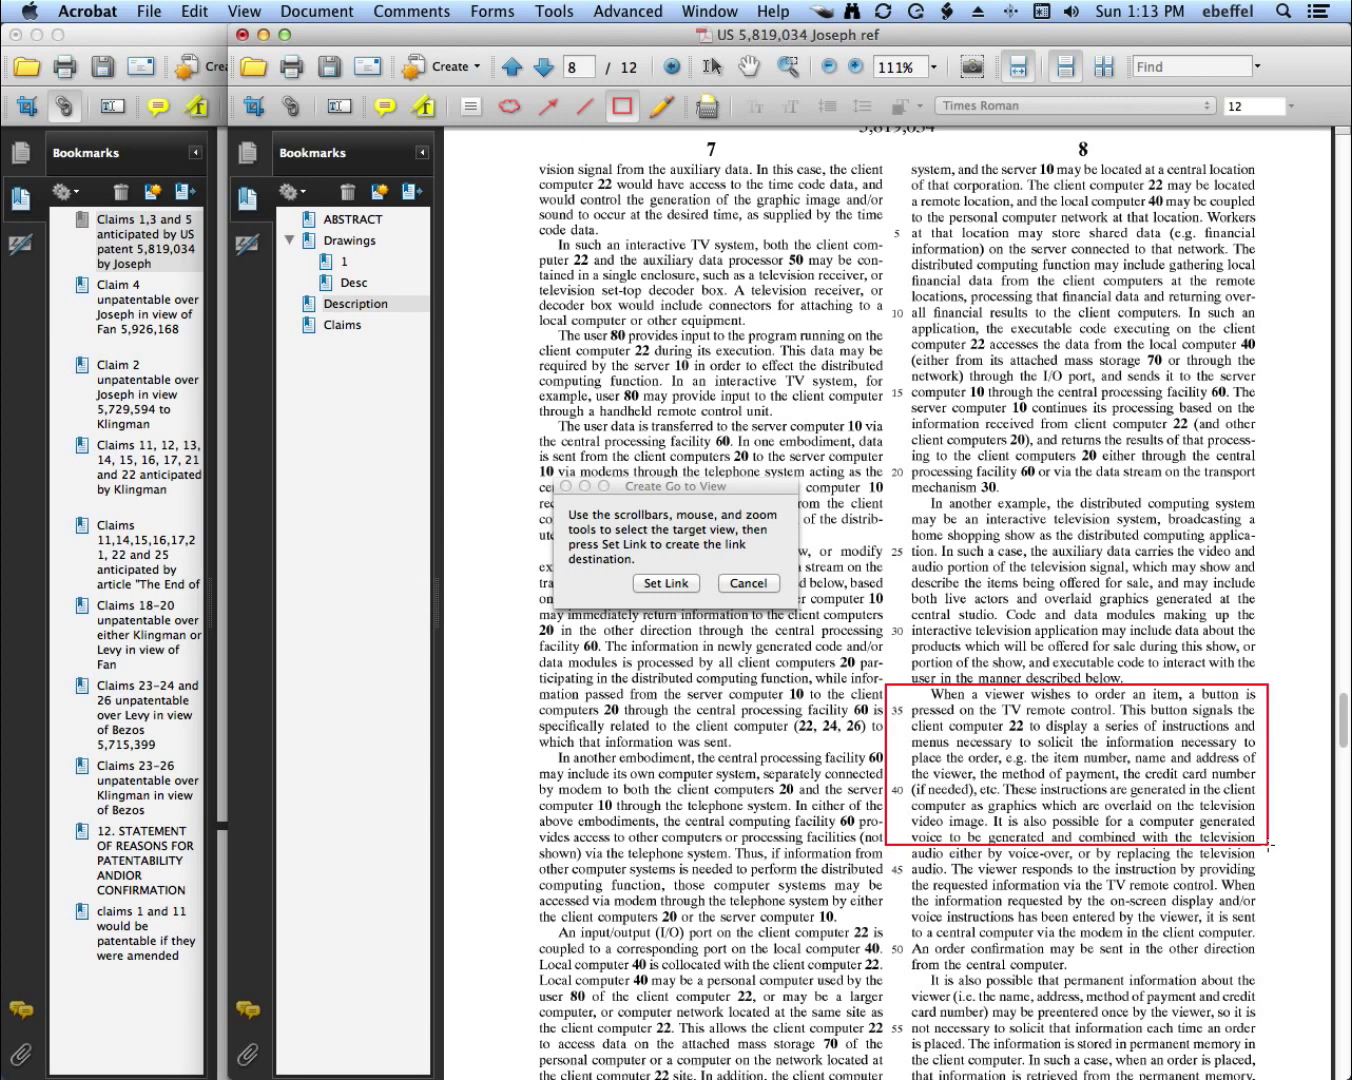
{"action": "left_click", "coordinate": [665, 583]}
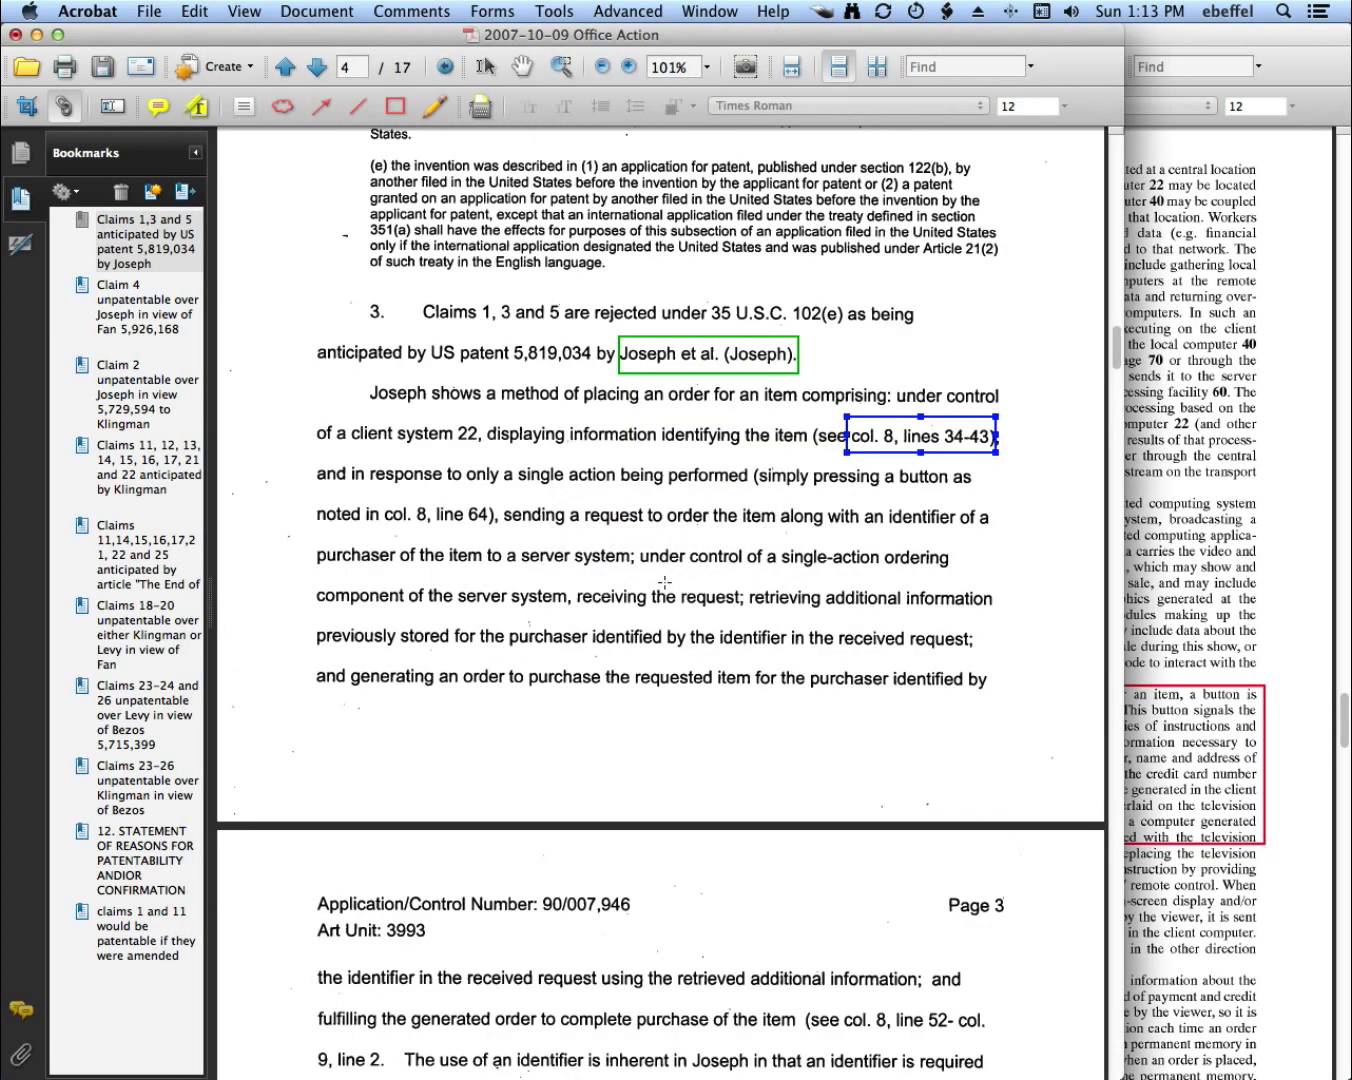
Step: Link 'col. 8, line 64' to a red-boxed Joseph passage, then test the lines 34-43 link
{"action": "left_click", "coordinate": [410, 490]}
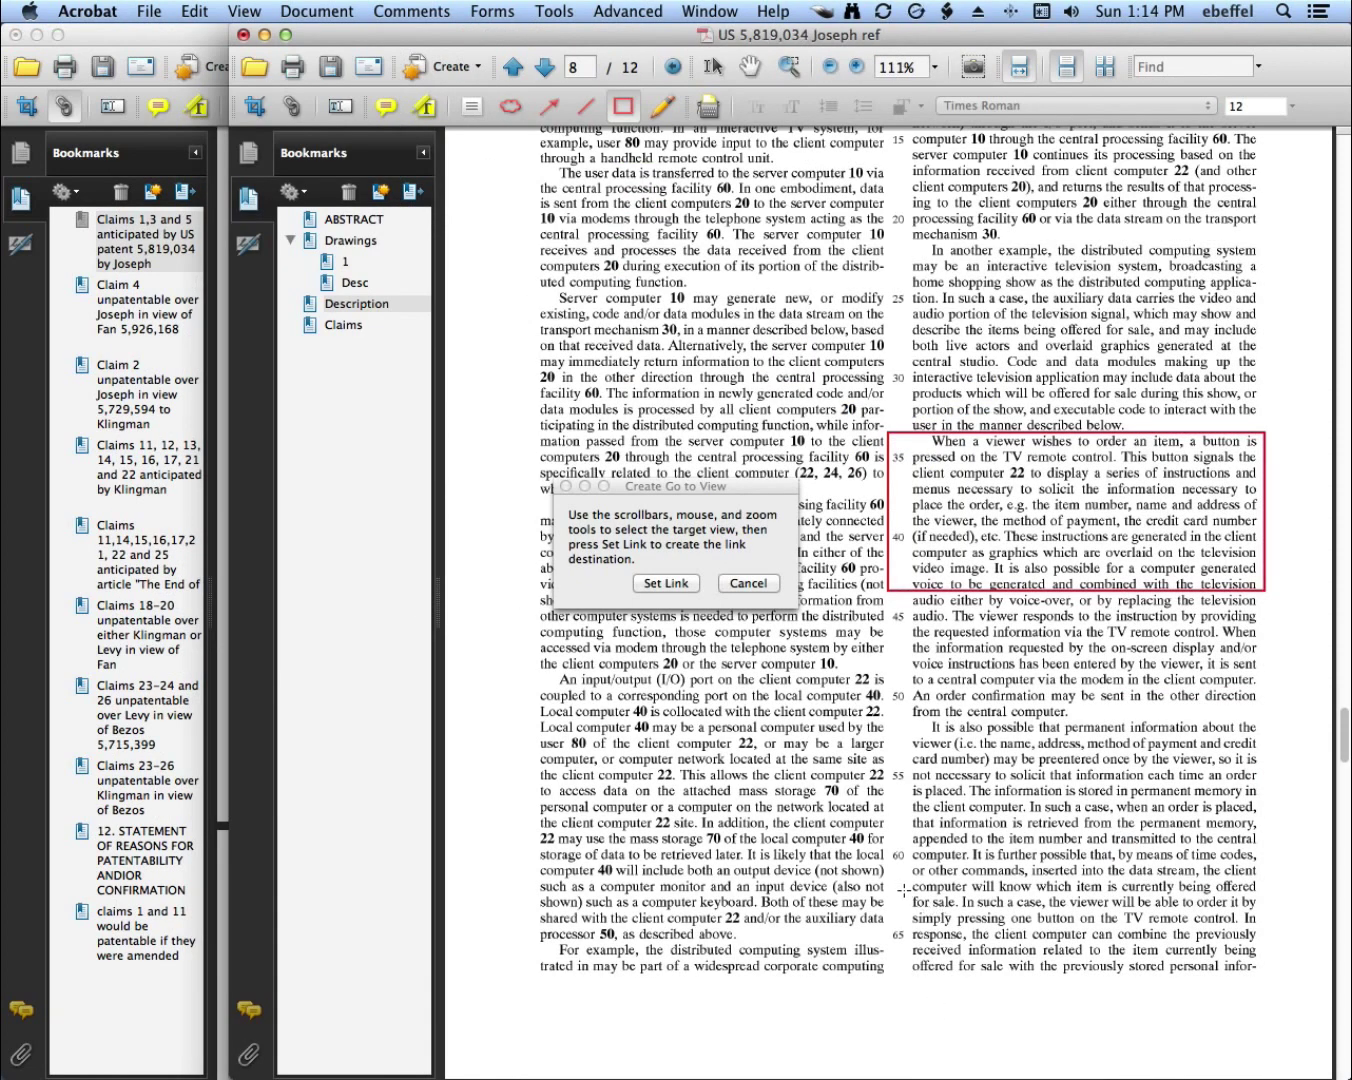
{"action": "left_click_drag", "start_coordinate": [901, 889], "coordinate": [1265, 982]}
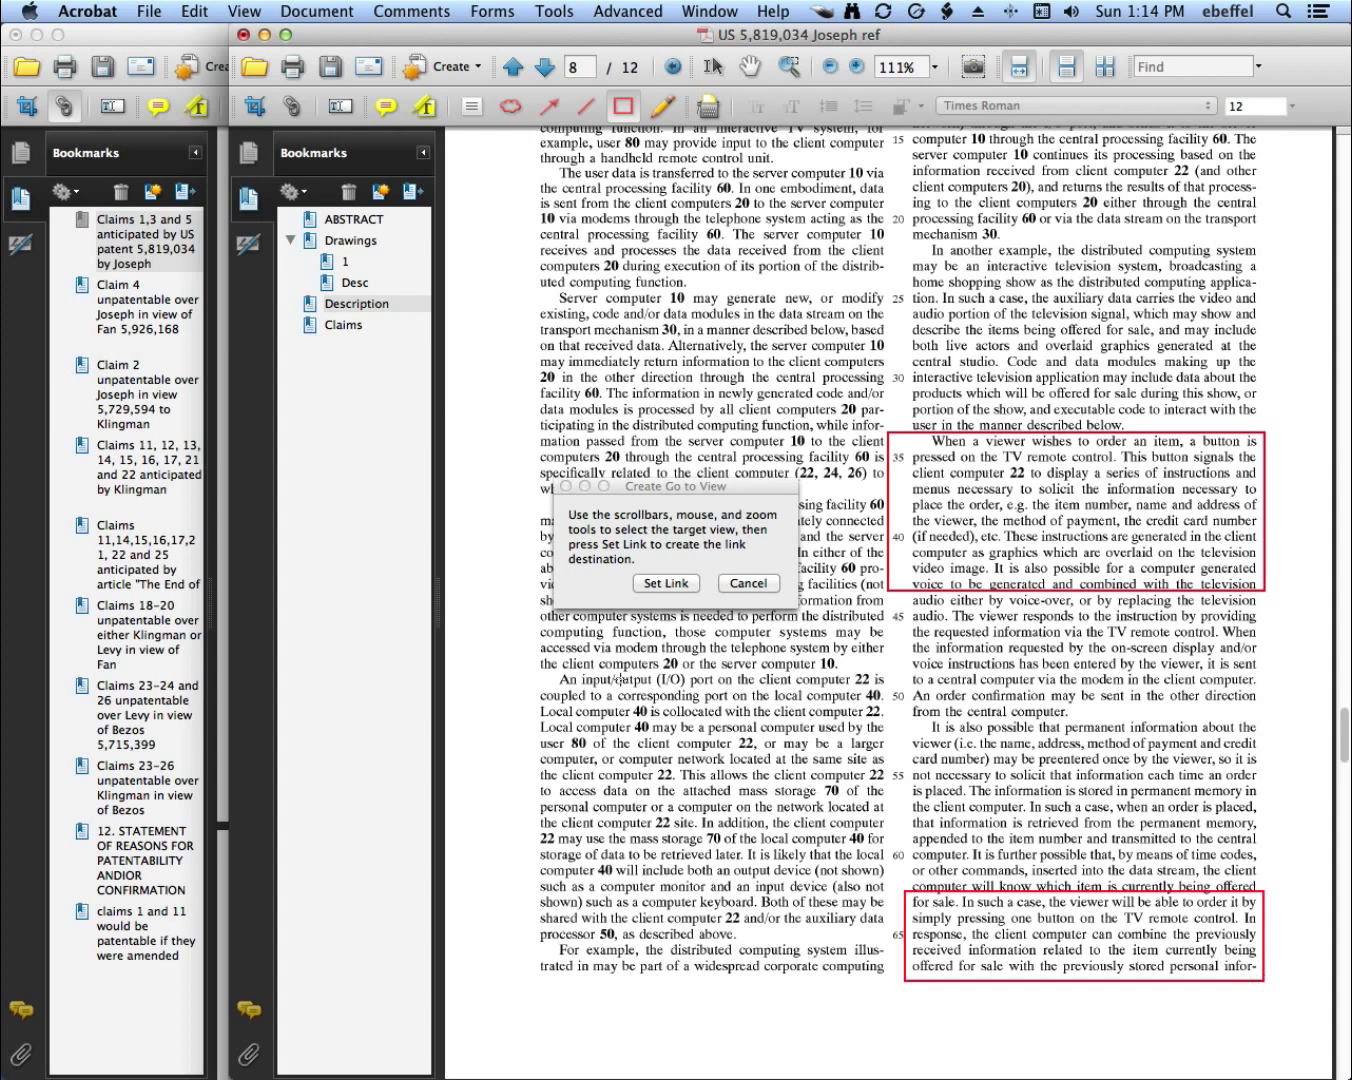
{"action": "left_click", "coordinate": [654, 581]}
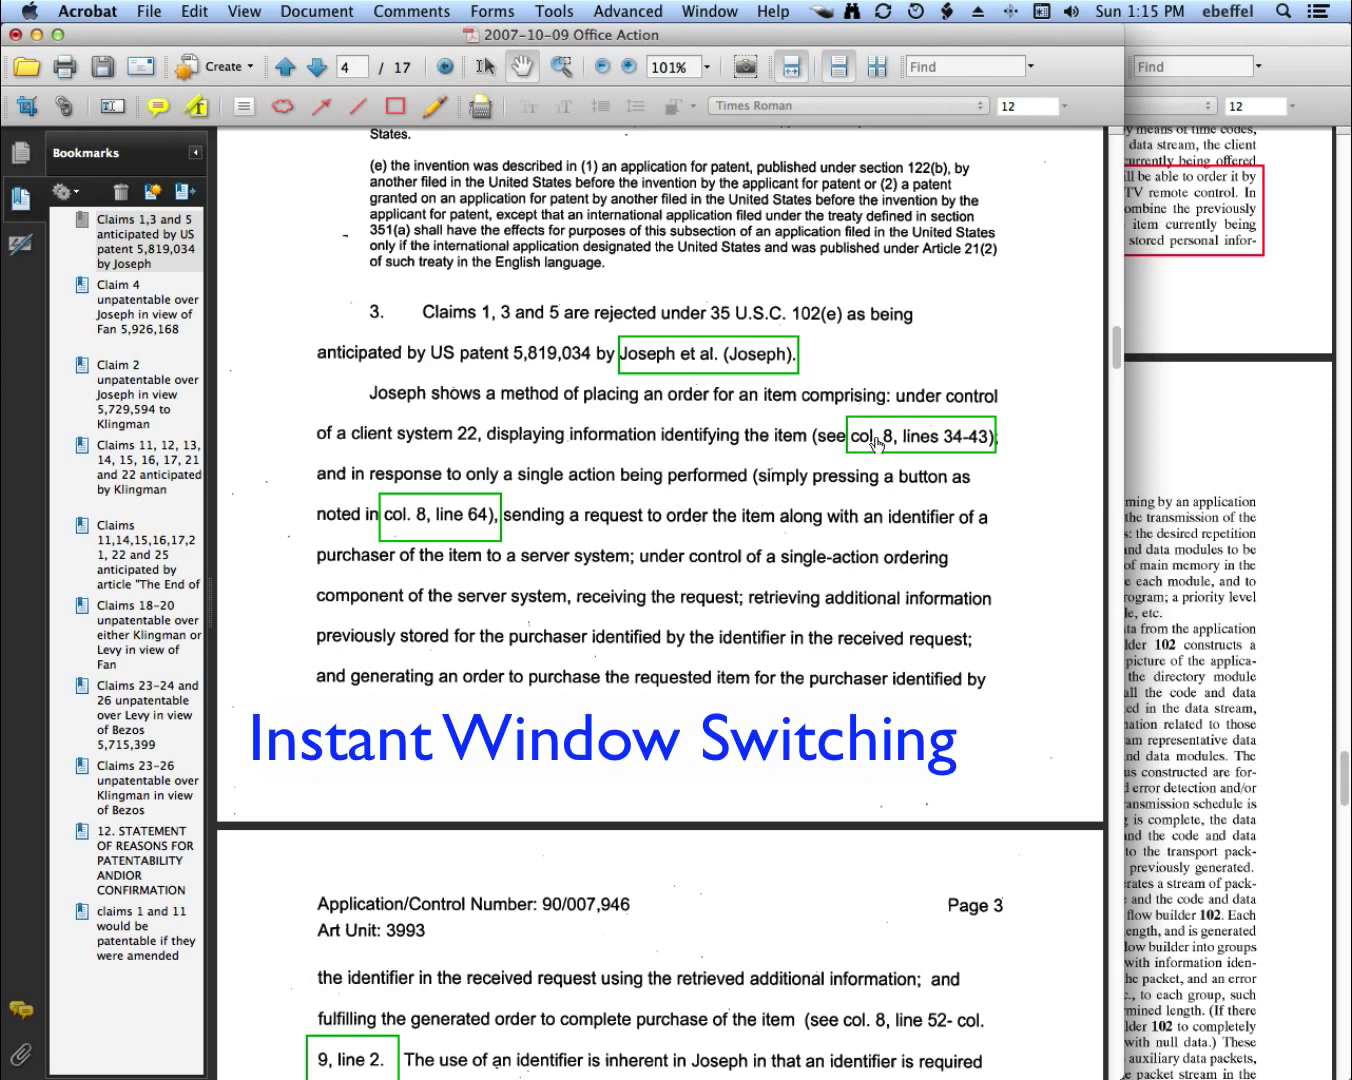
{"action": "left_click", "coordinate": [874, 443]}
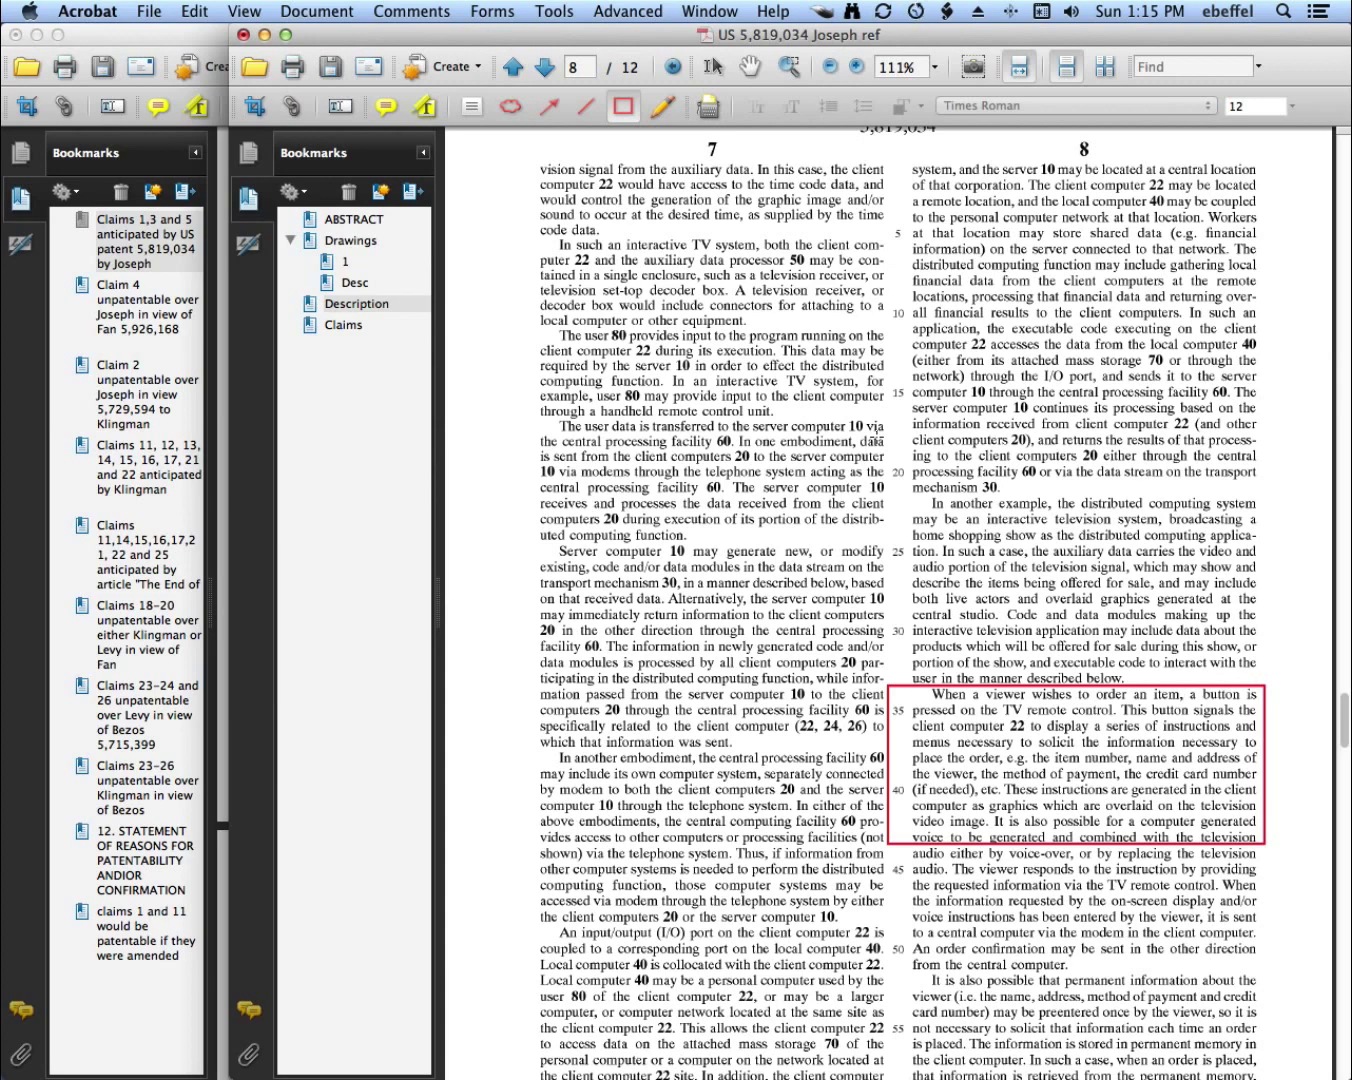
Step: Add a 'Col 8' bookmark nested under Description in the Joseph patent
{"action": "left_click", "coordinate": [356, 304]}
{"action": "left_click", "coordinate": [381, 191]}
{"action": "type", "text": "Col"}
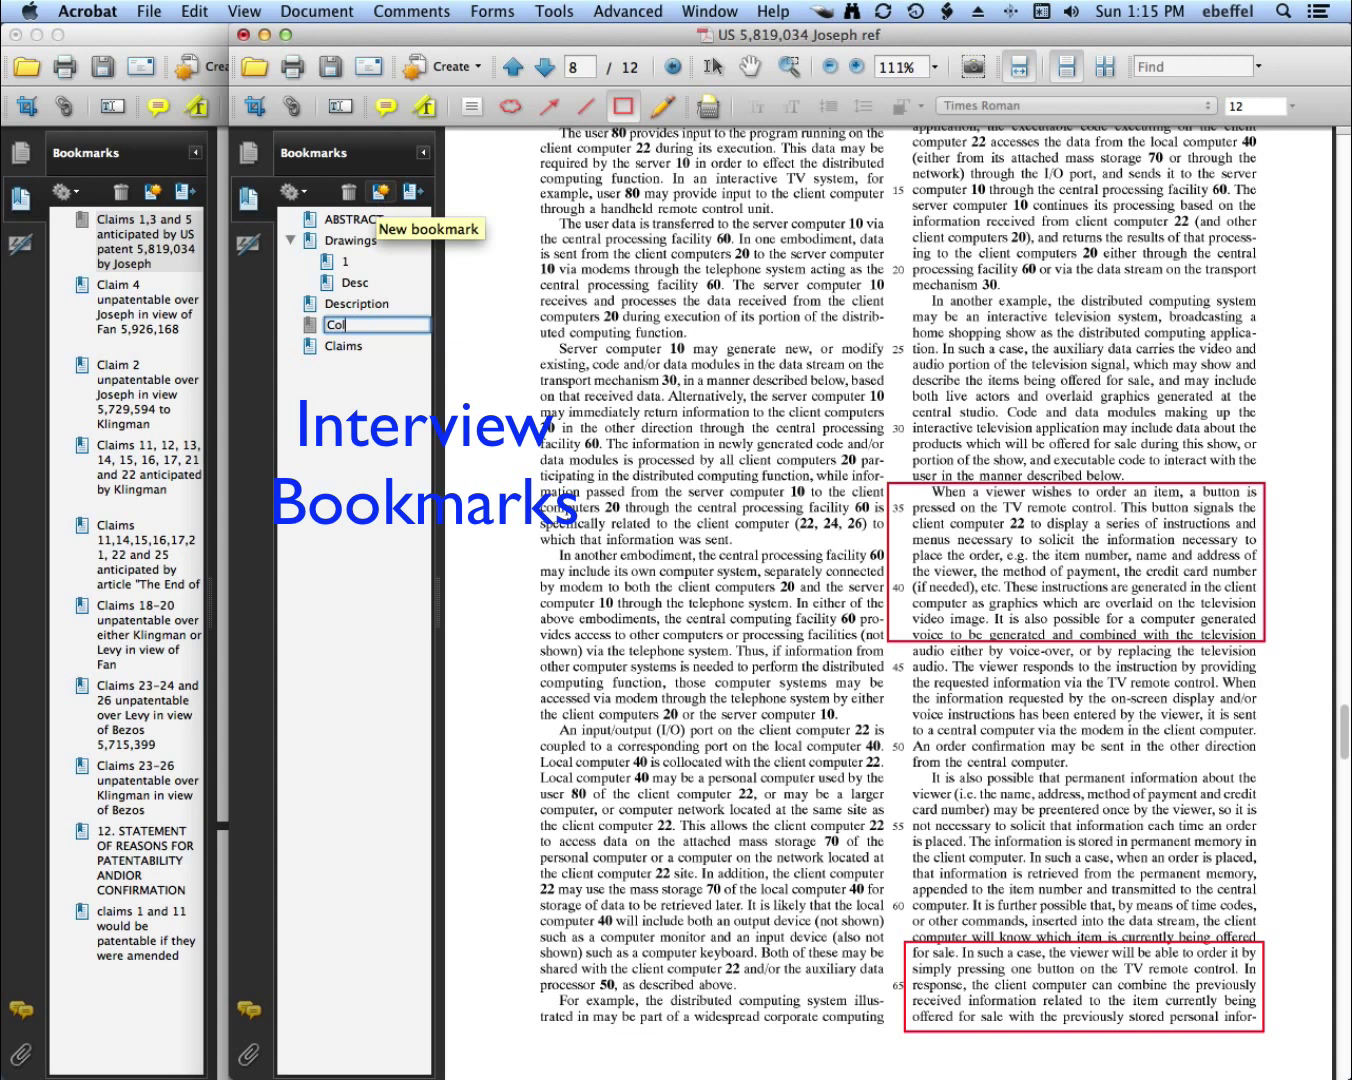
{"action": "type", "text": " 8"}
{"action": "key", "text": "Return"}
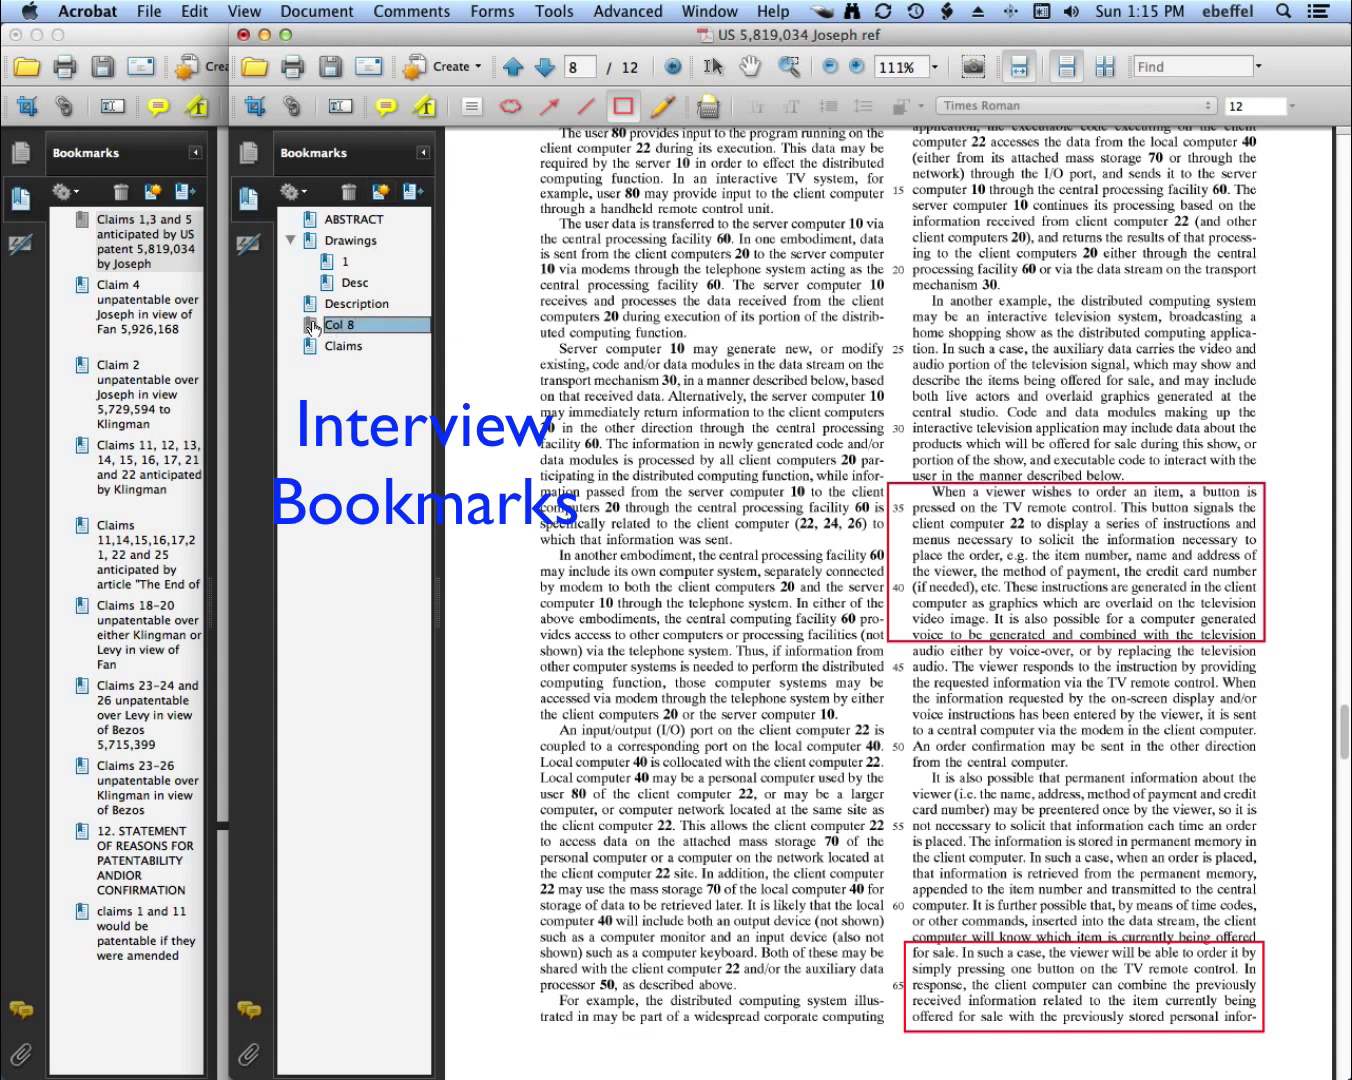
{"action": "left_click_drag", "start_coordinate": [330, 329], "coordinate": [330, 316]}
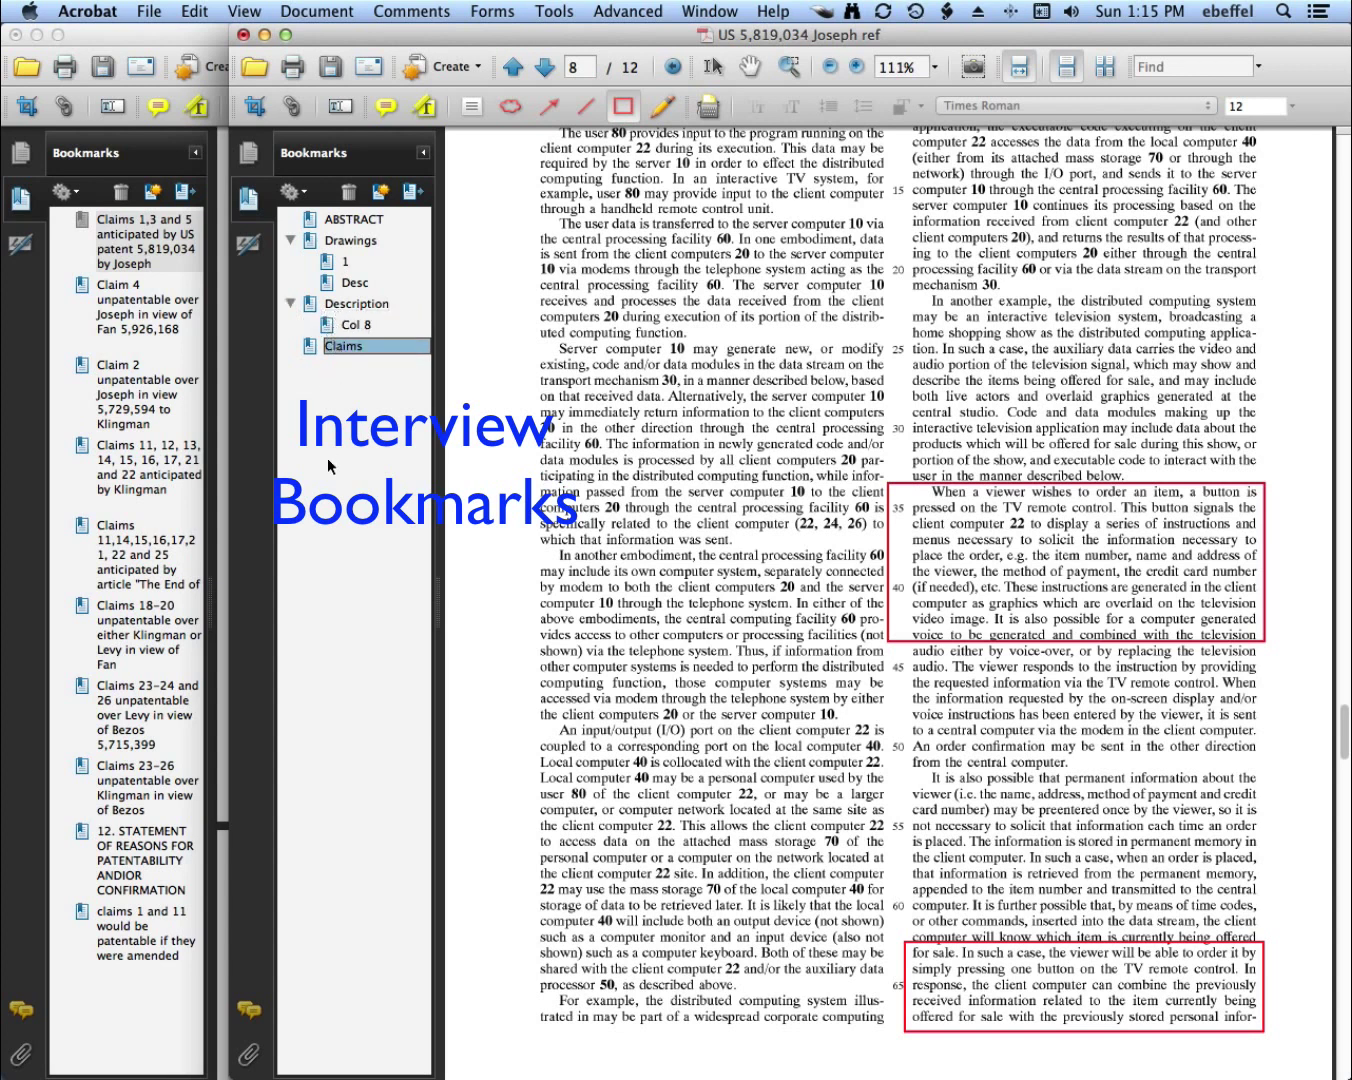
{"action": "key", "text": "Up"}
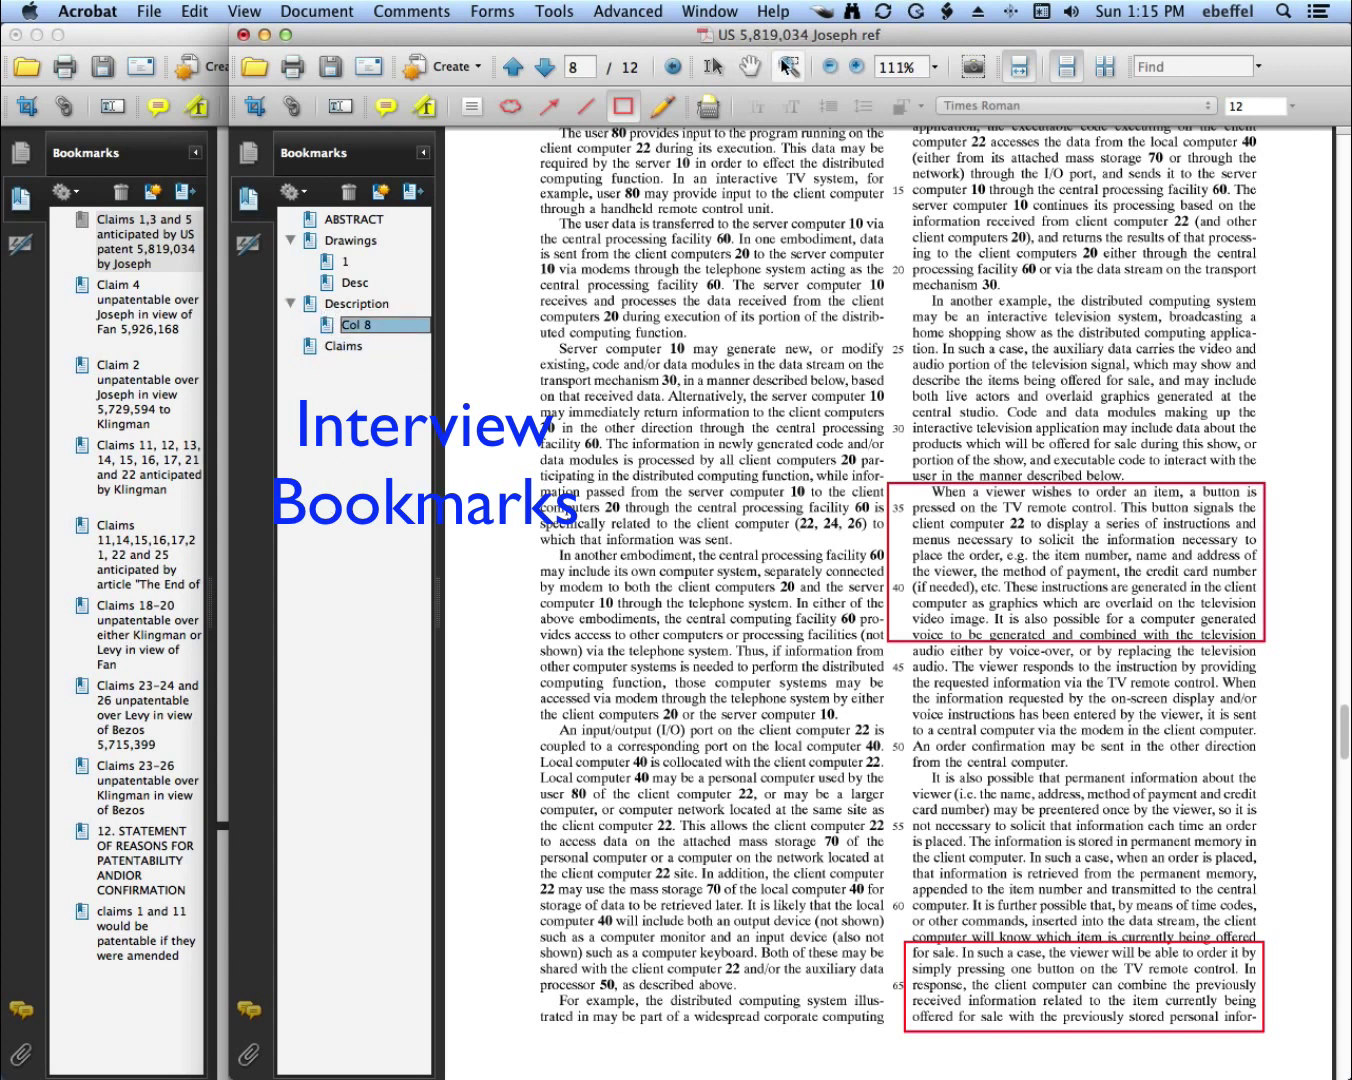
Step: Zoom in on the red-boxed lines 34-43 and bookmark that view as '8:34-43'
{"action": "left_click", "coordinate": [789, 66]}
{"action": "left_click_drag", "start_coordinate": [853, 449], "coordinate": [1301, 672]}
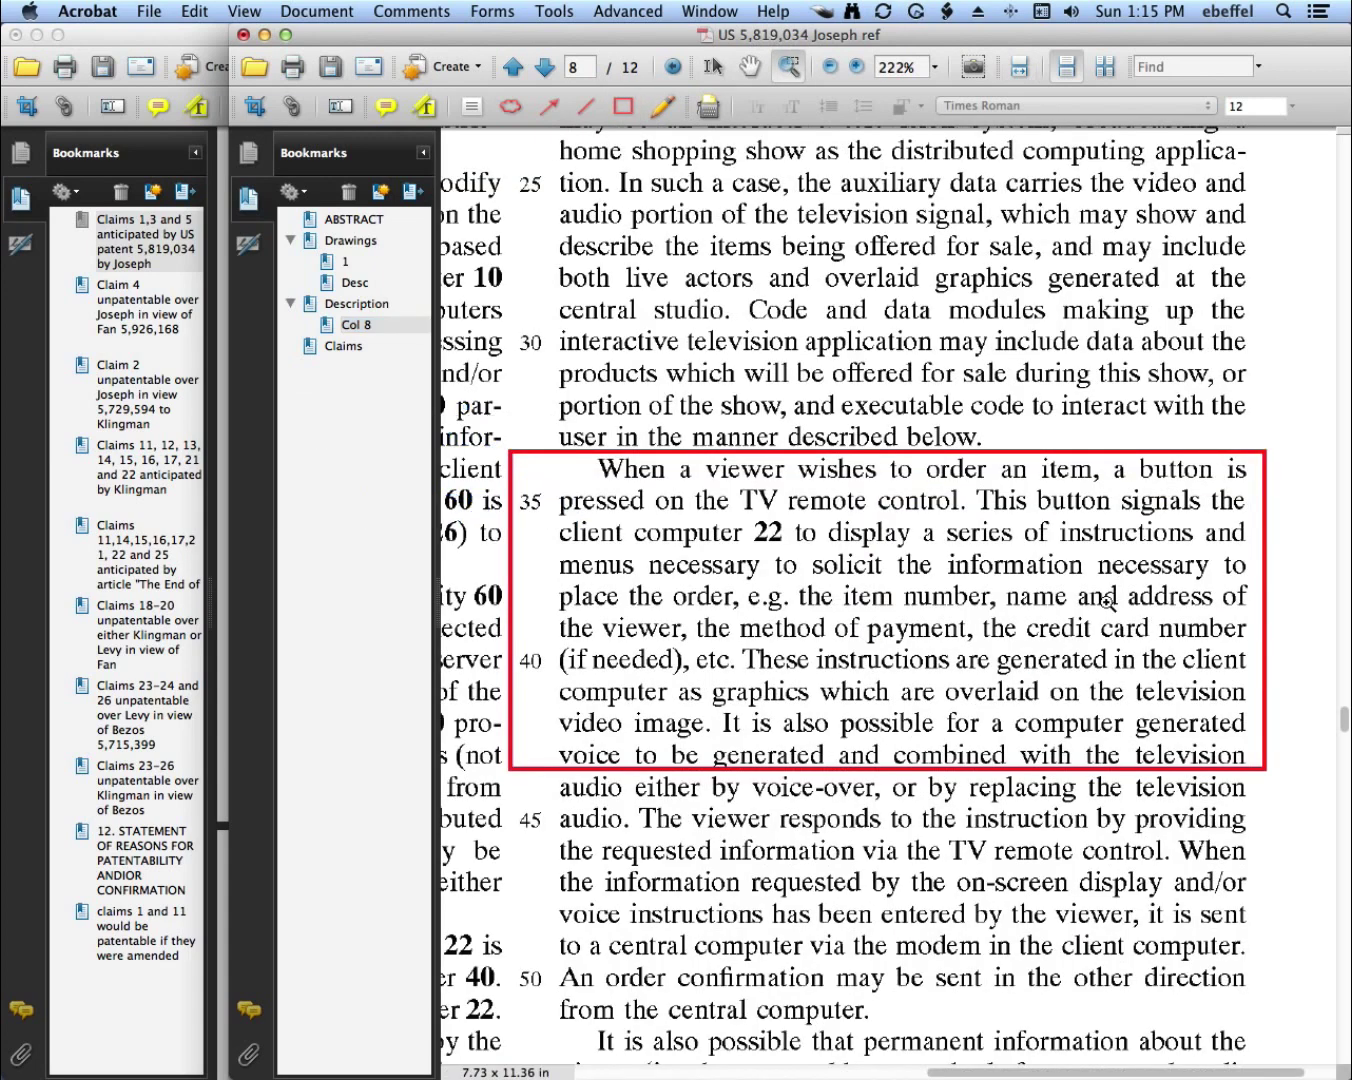
{"action": "left_click", "coordinate": [367, 472]}
{"action": "left_click", "coordinate": [381, 193]}
{"action": "type", "text": "8:"}
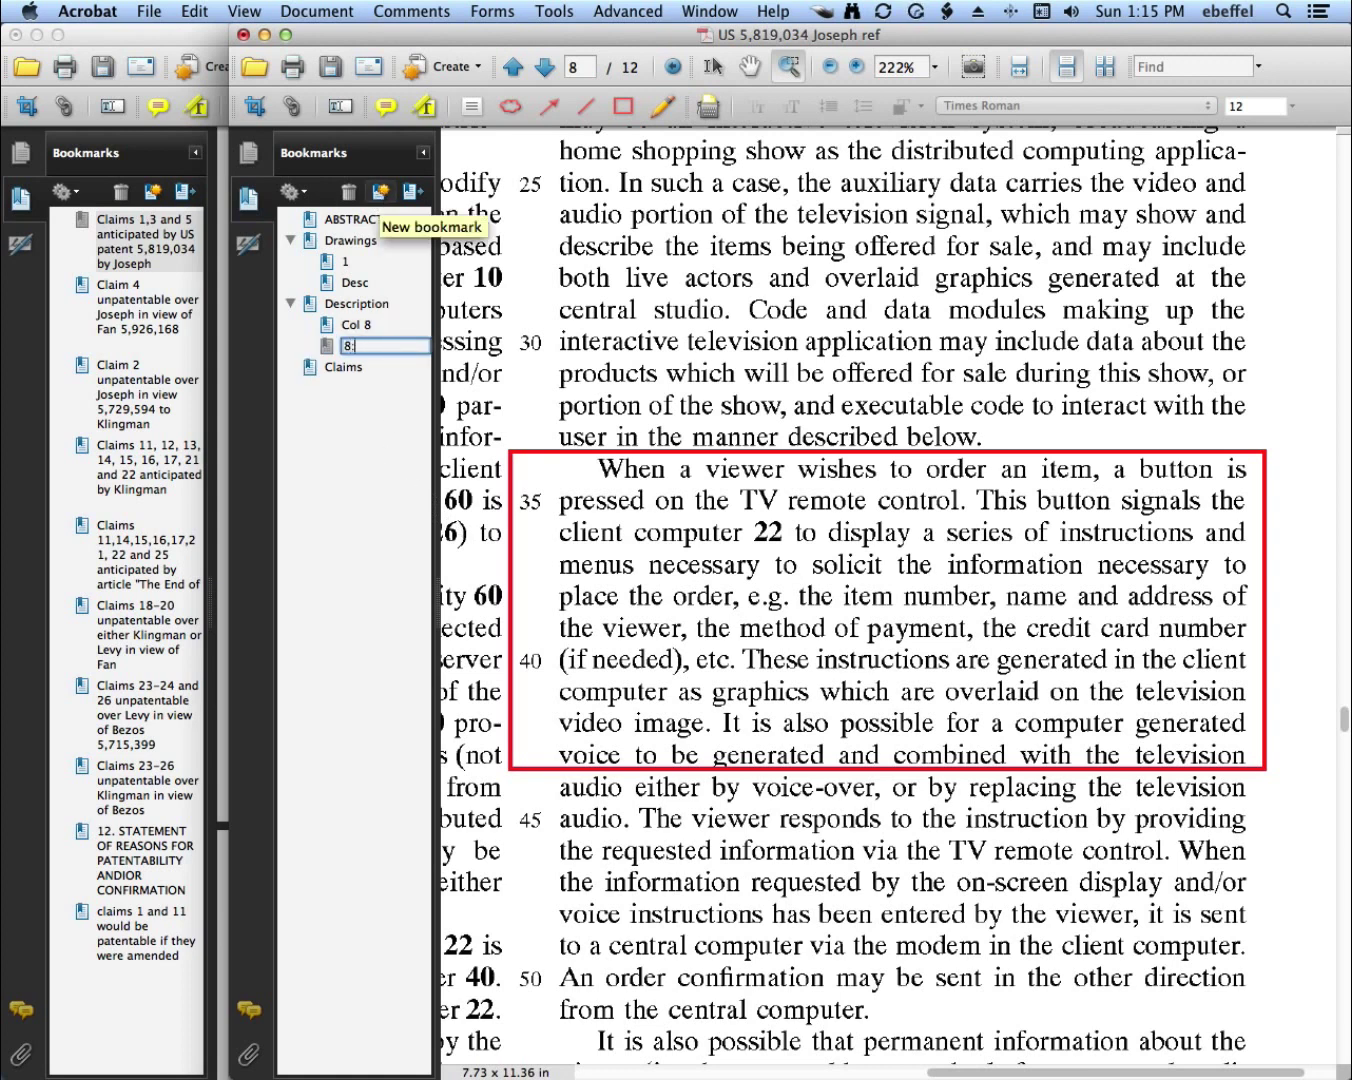
{"action": "type", "text": "34-43"}
{"action": "key", "text": "Return"}
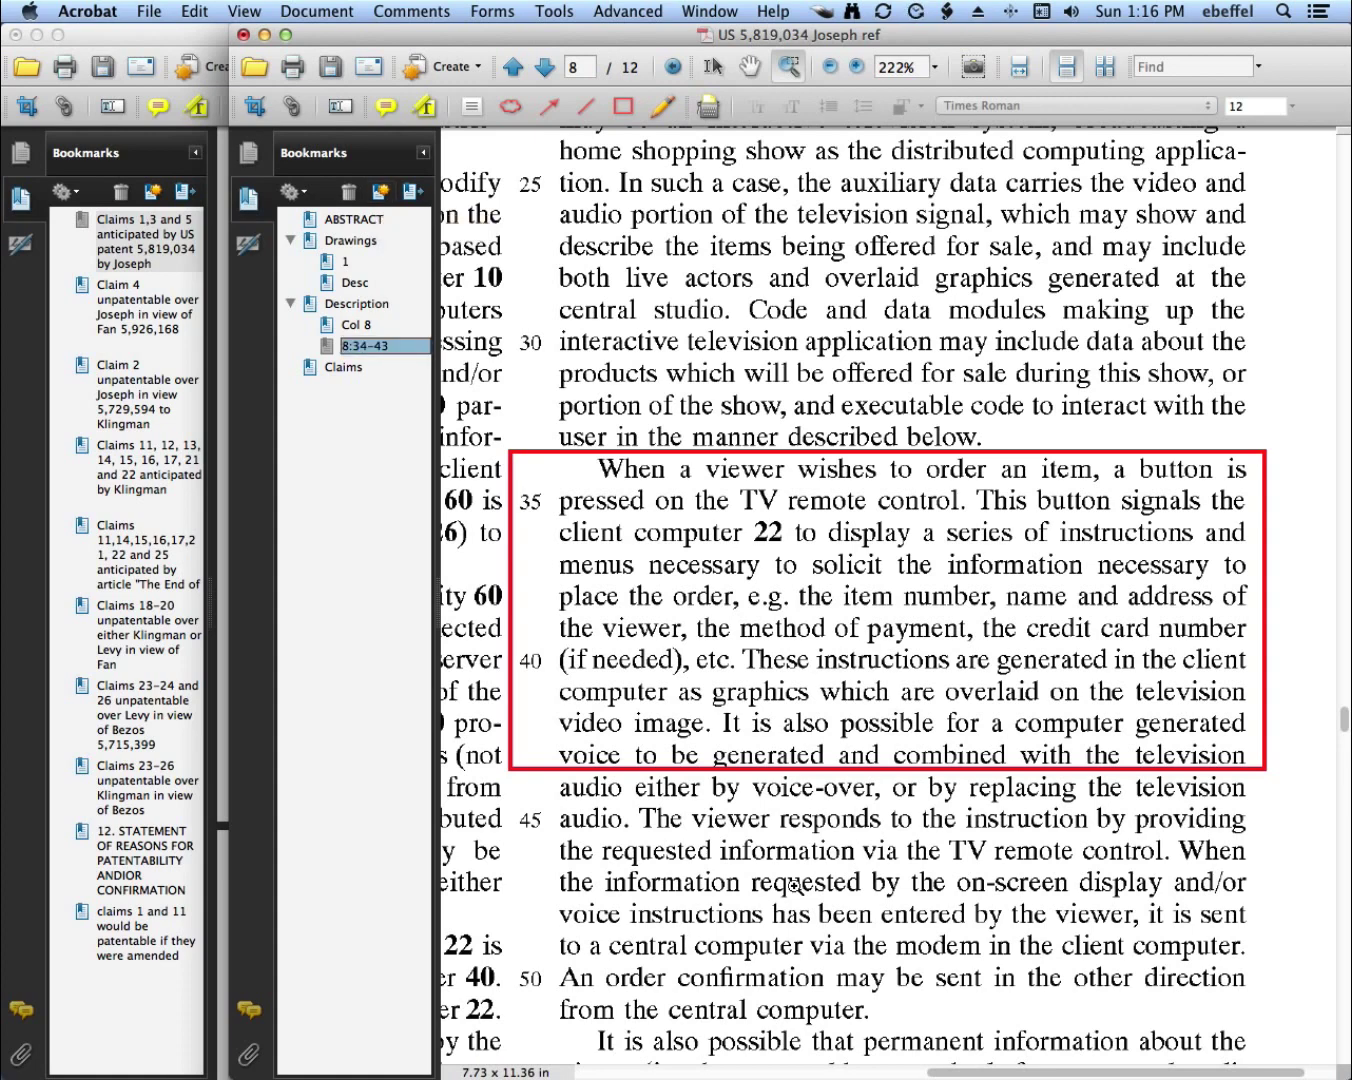
{"action": "scroll", "coordinate": [793, 885], "scroll_direction": "down", "scroll_amount": 10}
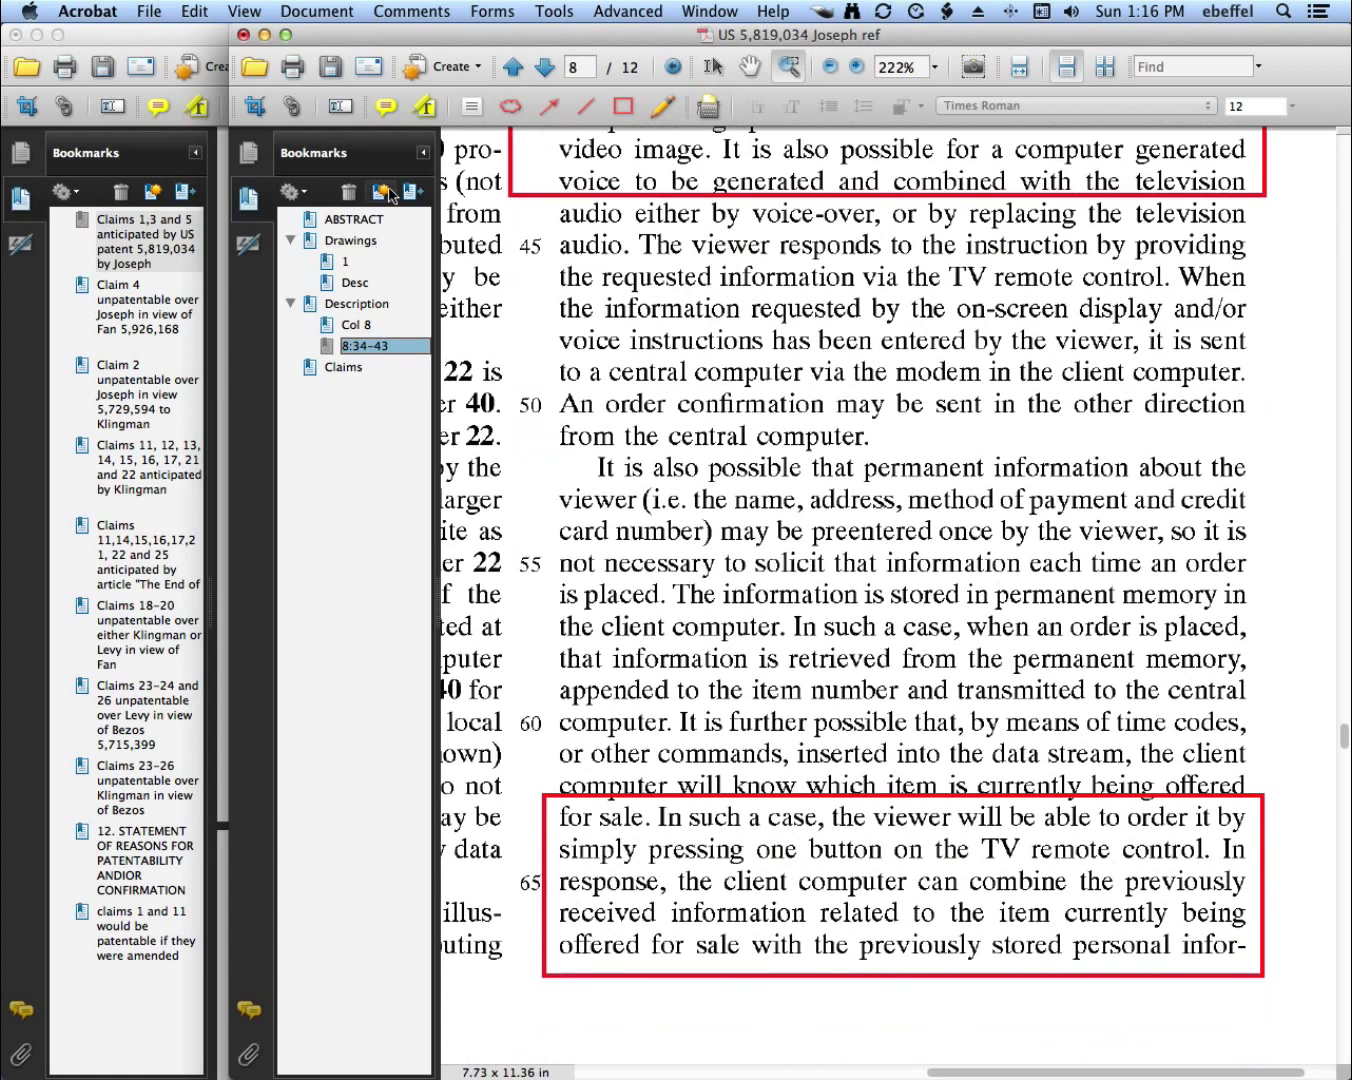
{"action": "left_click", "coordinate": [387, 194]}
{"action": "type", "text": "8:"}
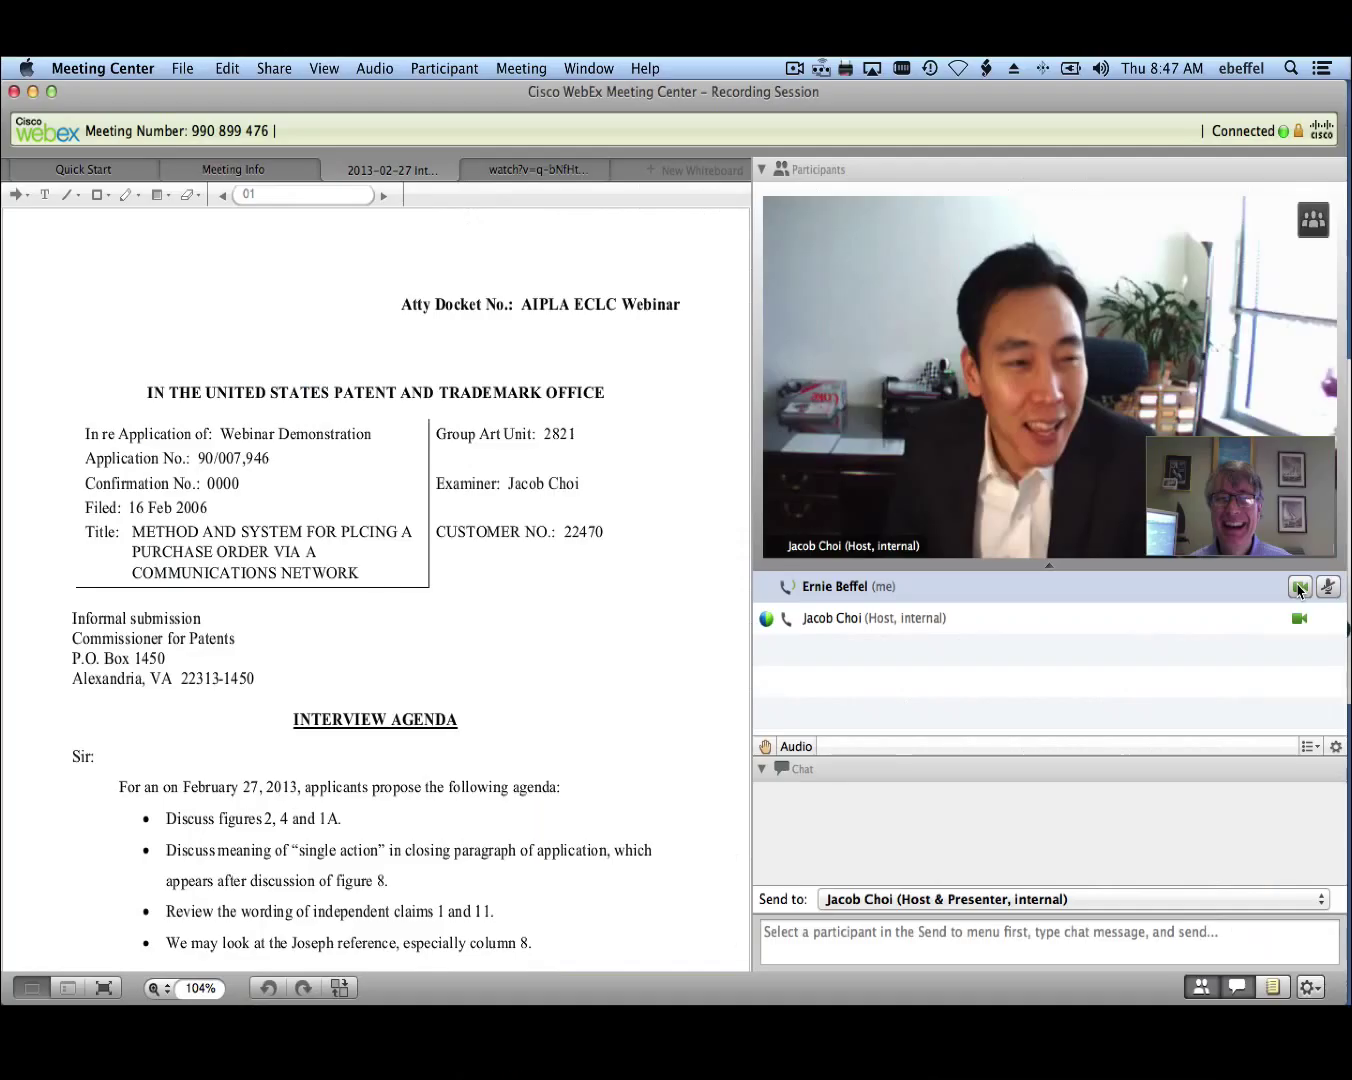